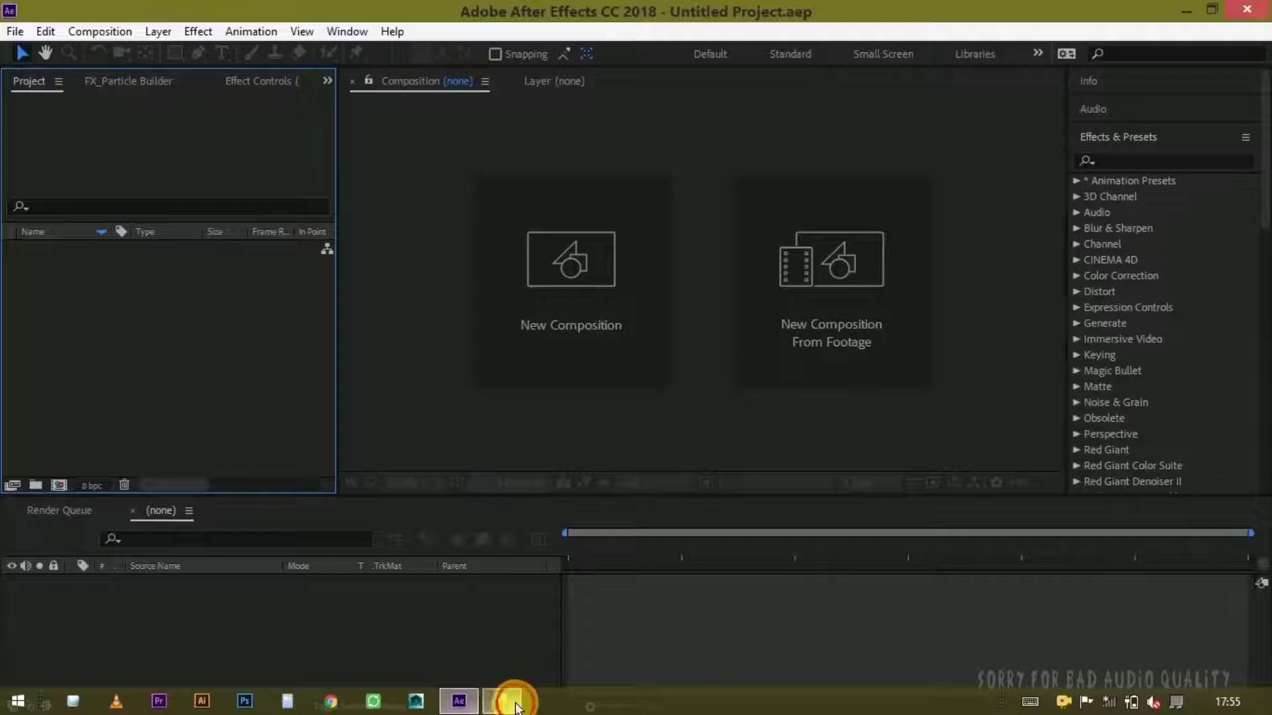
Step: Import rope footage.mov from the Explorer folder and build the rope footage composition from it
left_click(516, 705)
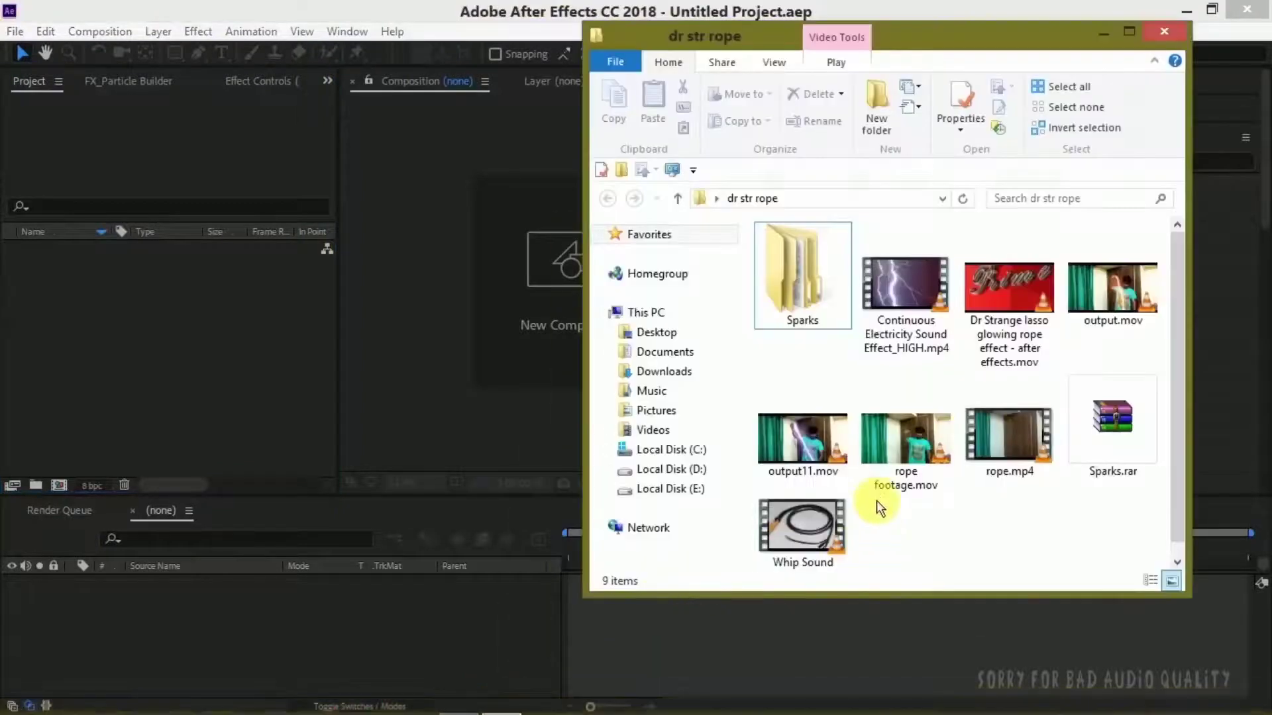
left_click(888, 462)
left_click_drag(888, 463, 518, 350)
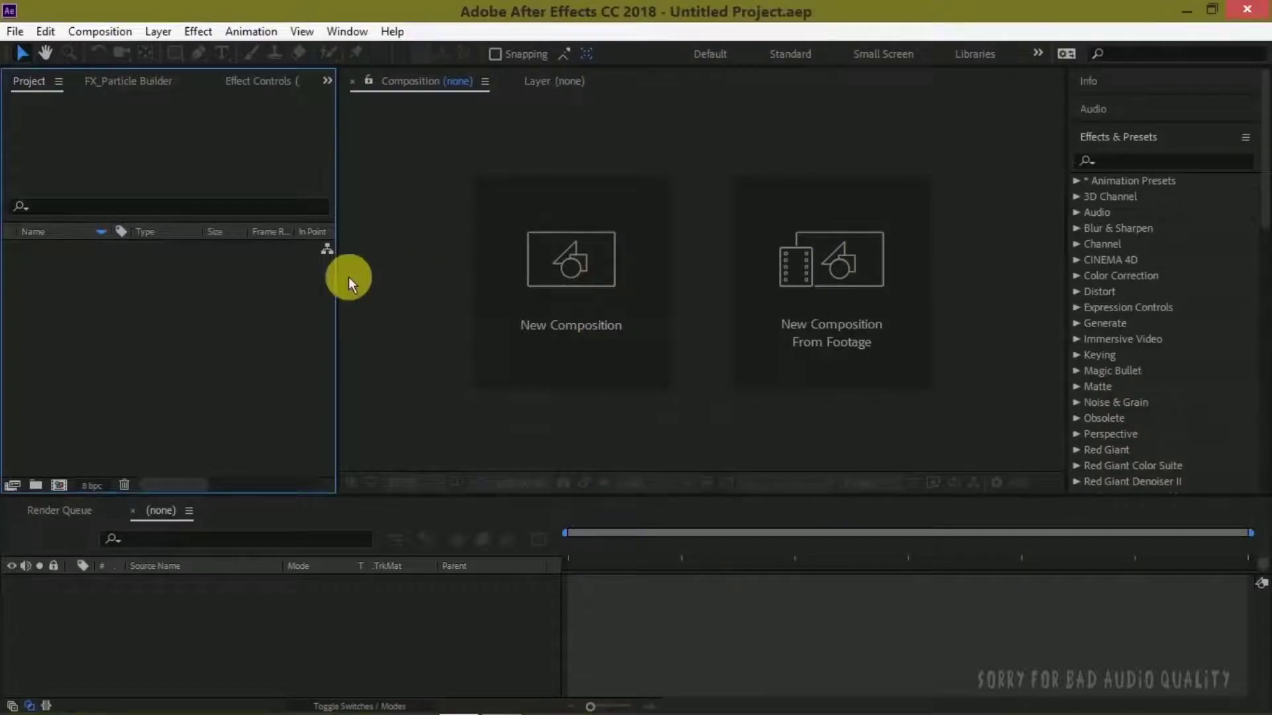
left_click_drag(348, 277, 259, 298)
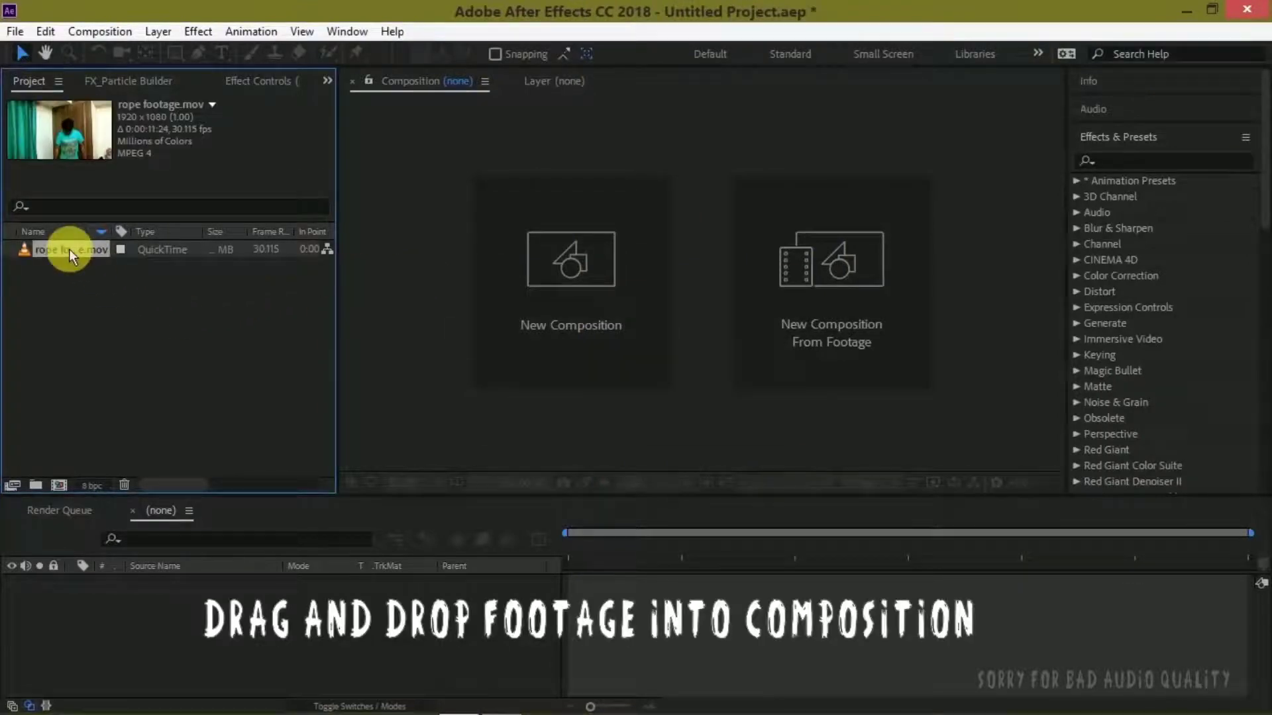
left_click_drag(68, 249, 66, 446)
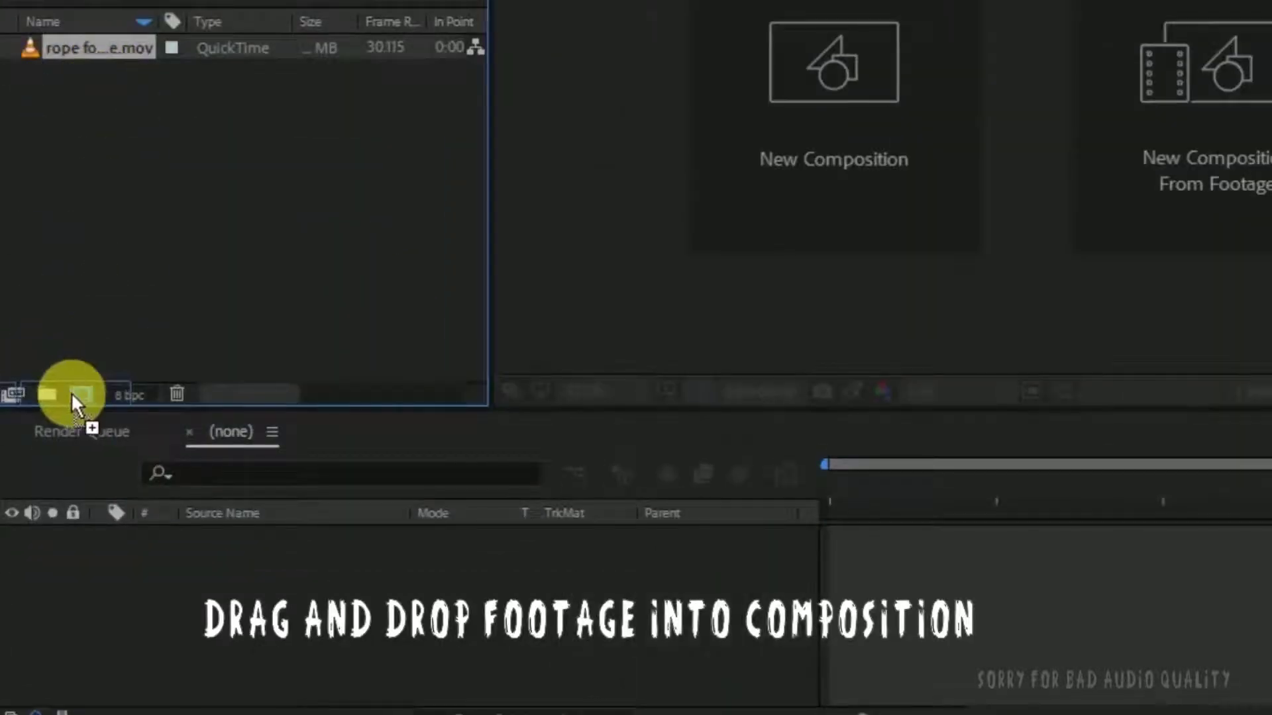
left_click_drag(69, 391, 70, 392)
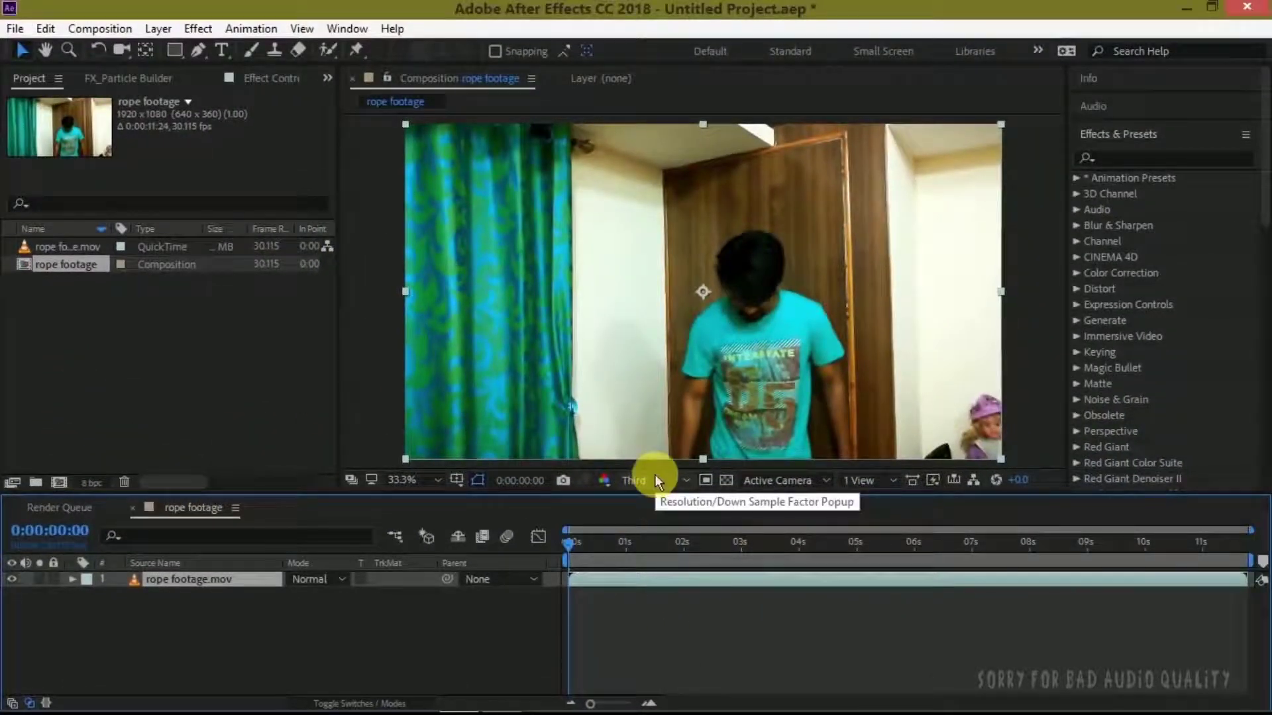
Step: Preview the clip, then trim the rope footage composition's work area to end at 0:00:08:27
key("KP_0")
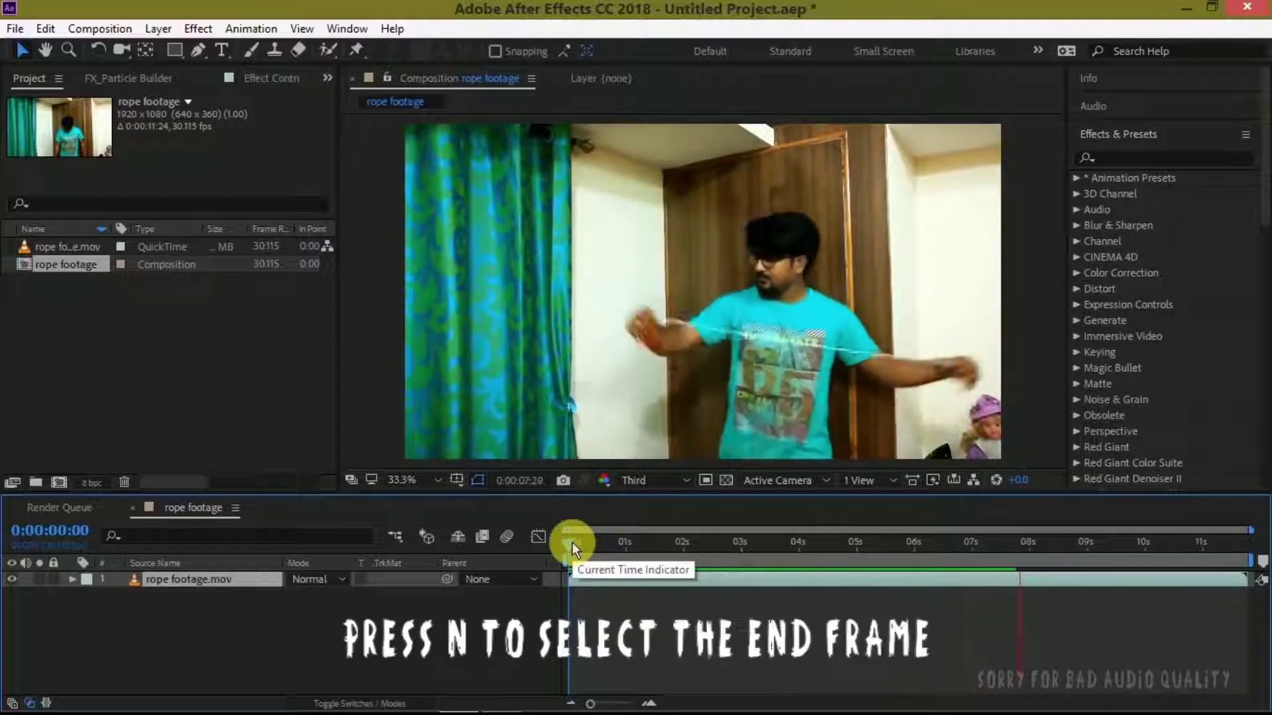
left_click_drag(571, 542, 1087, 597)
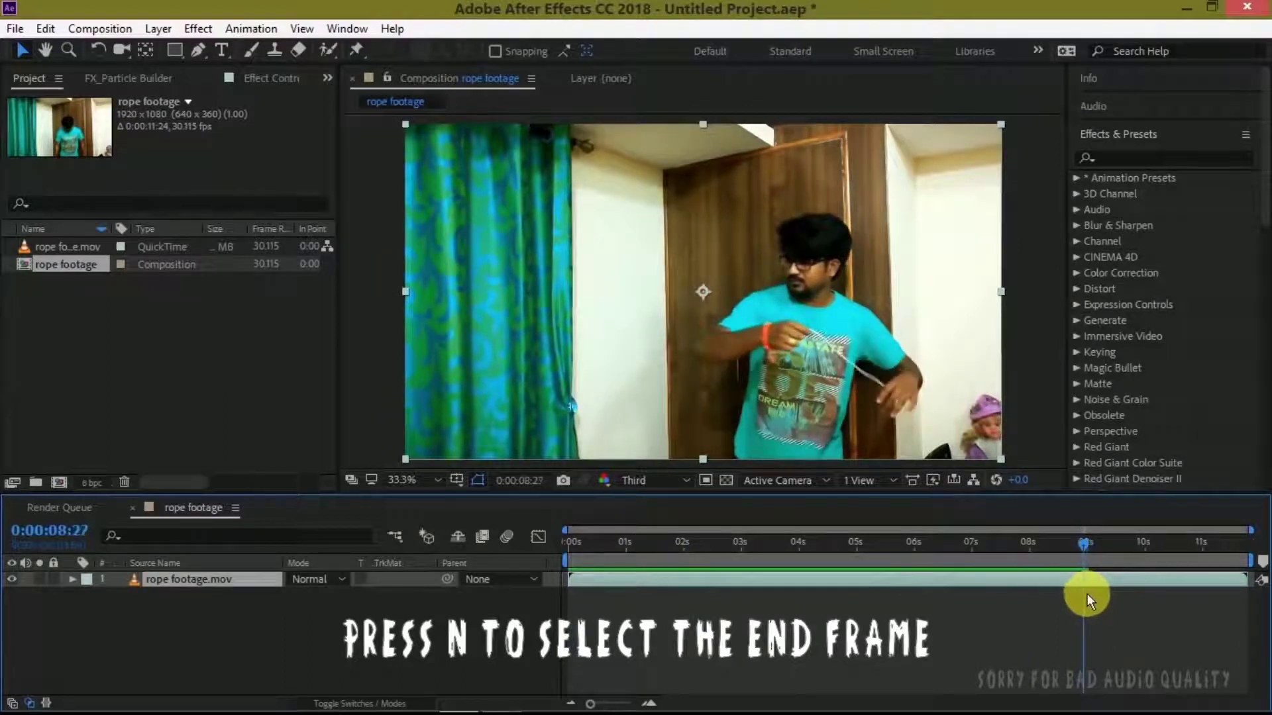
key("n")
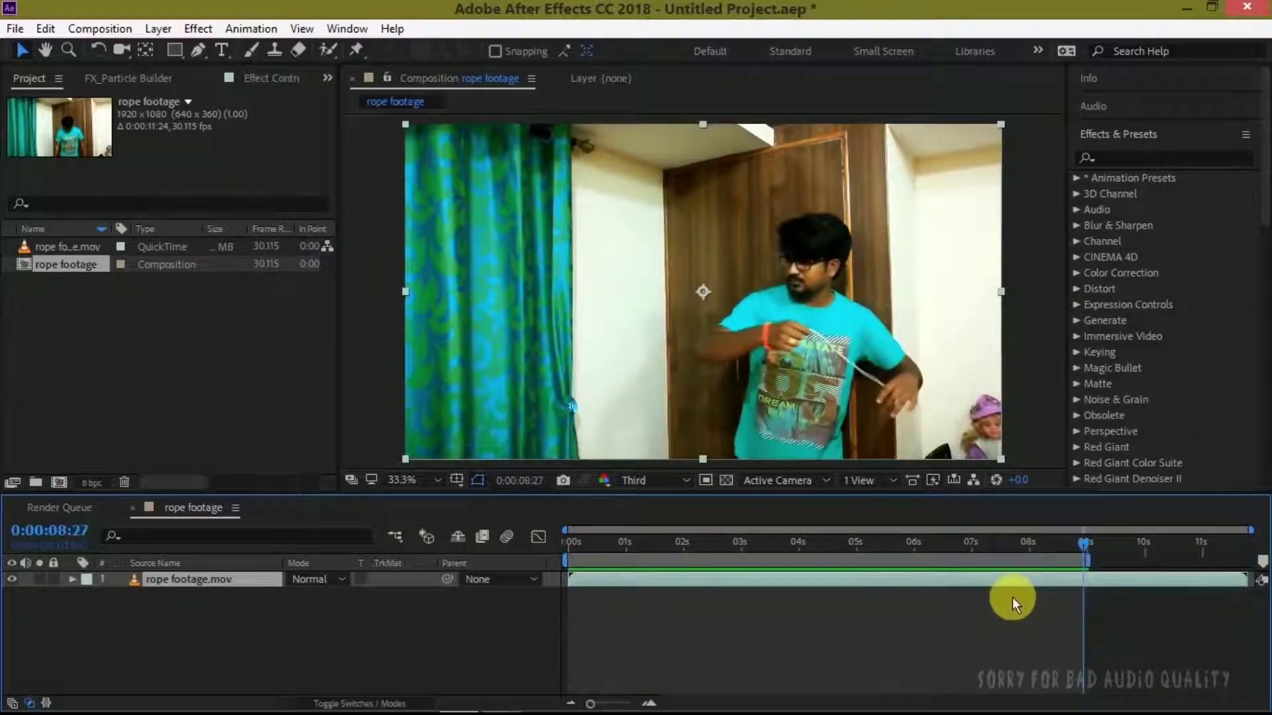
right_click(969, 563)
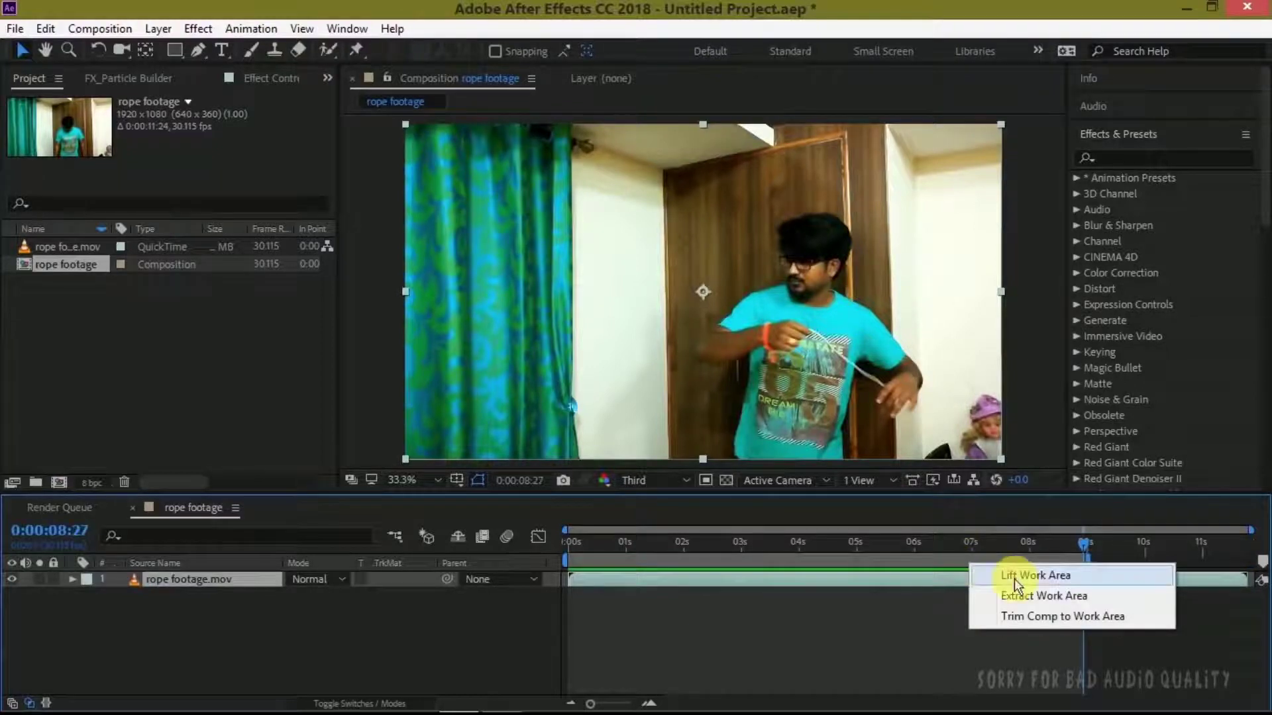
left_click(1035, 617)
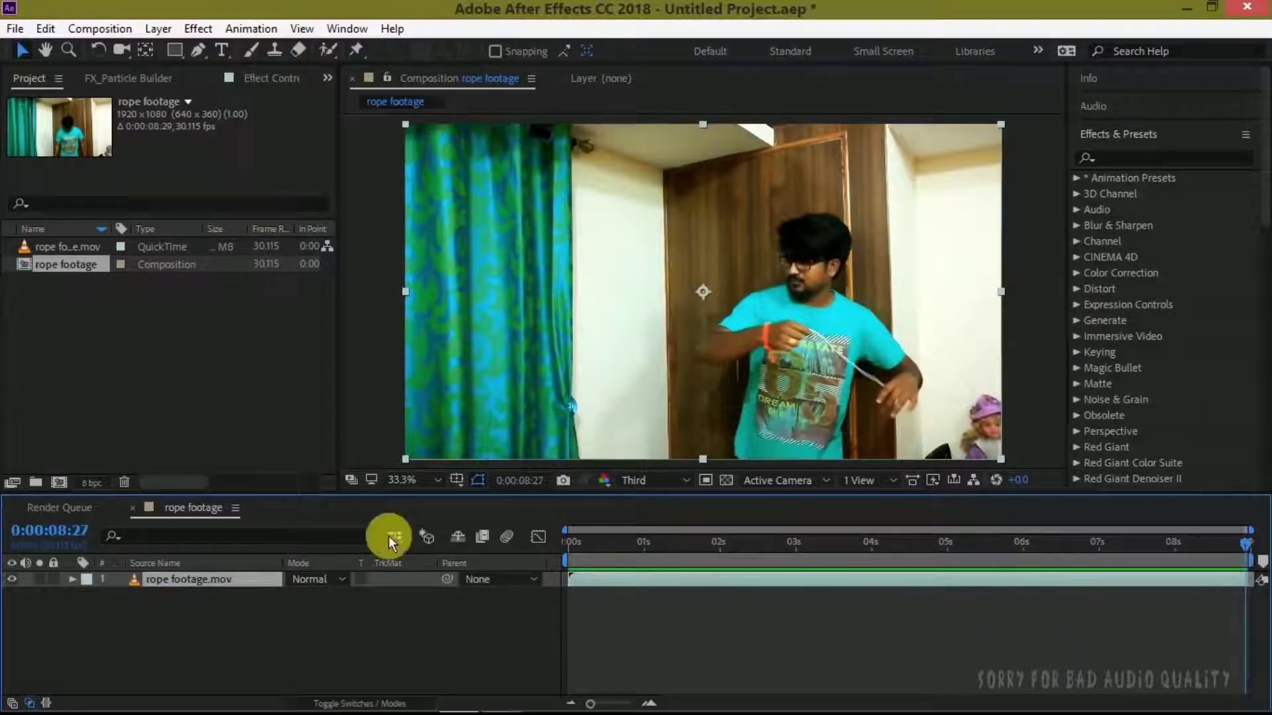
left_click(235, 632)
left_click(195, 582)
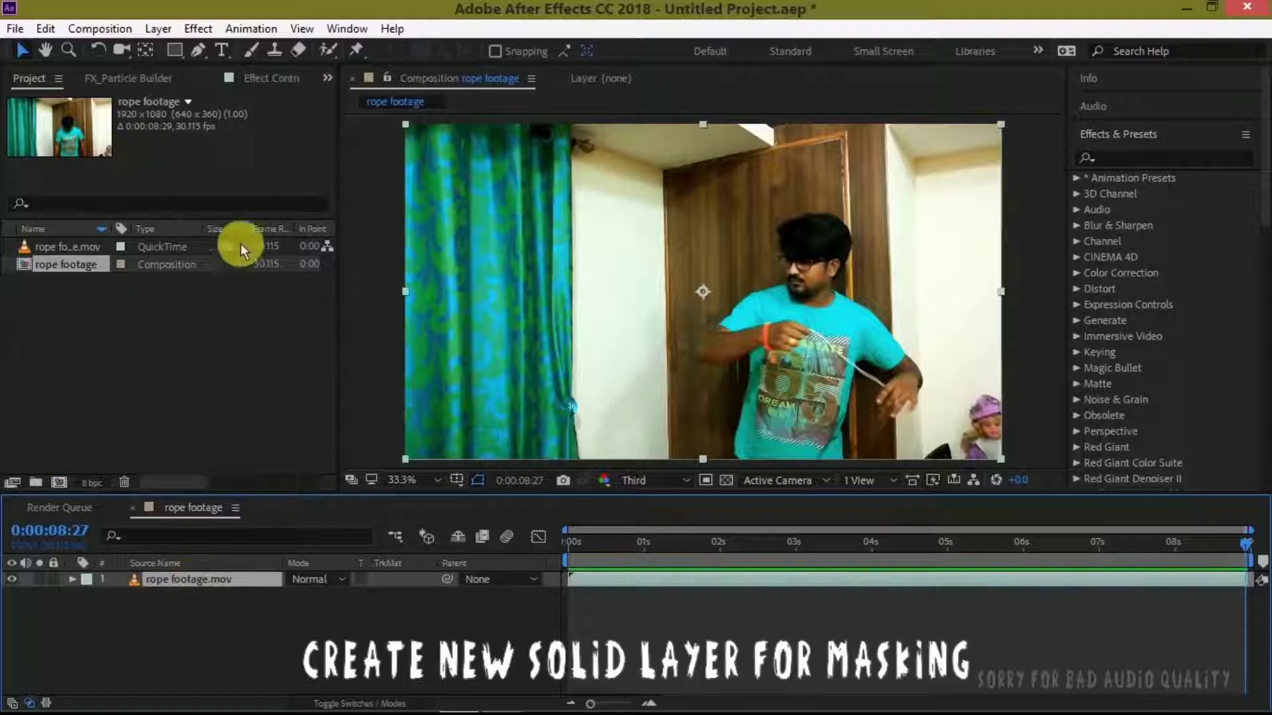
Step: Create a new solid layer named masking via Layer > New > Solid
left_click(159, 29)
mouse_move(144, 42)
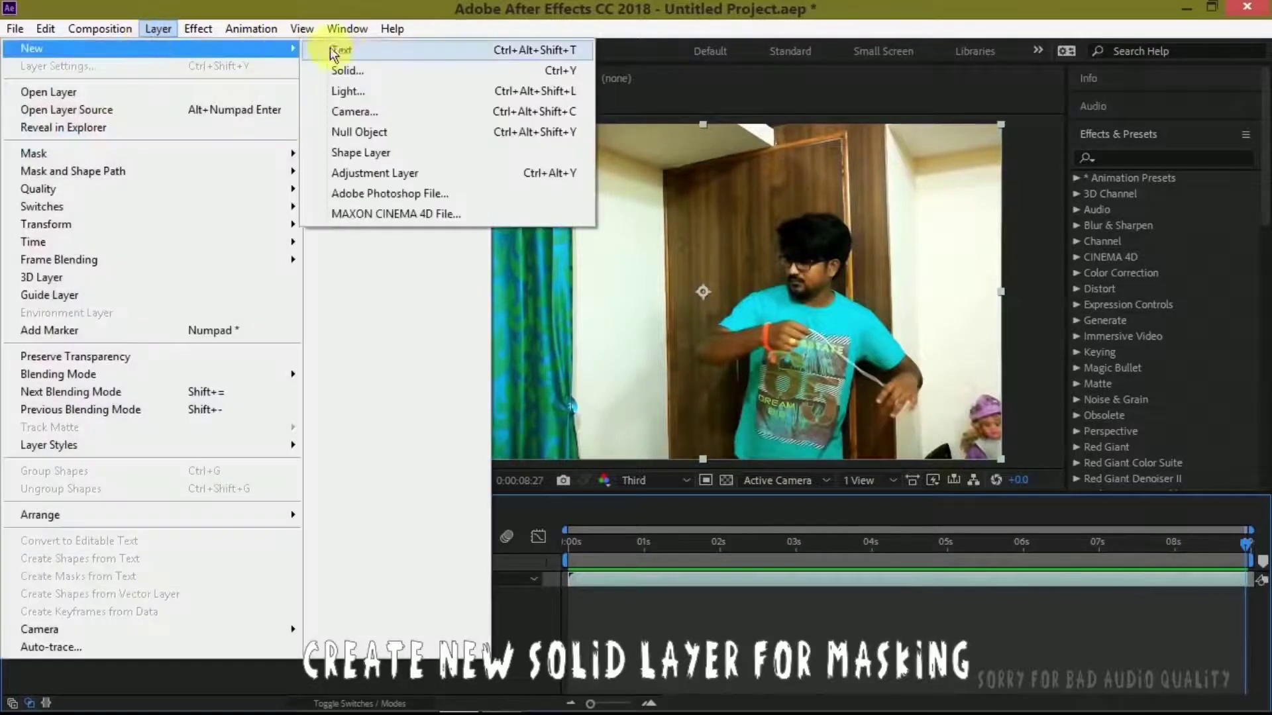
left_click(351, 70)
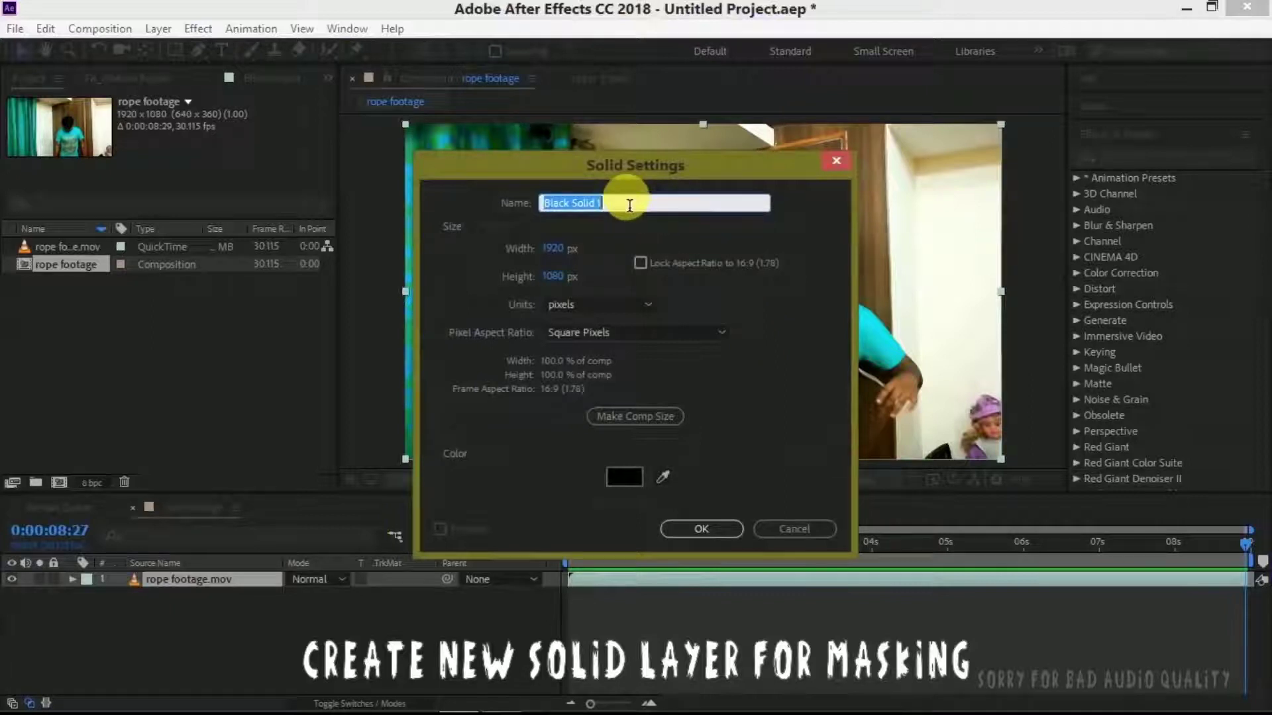
type("masking")
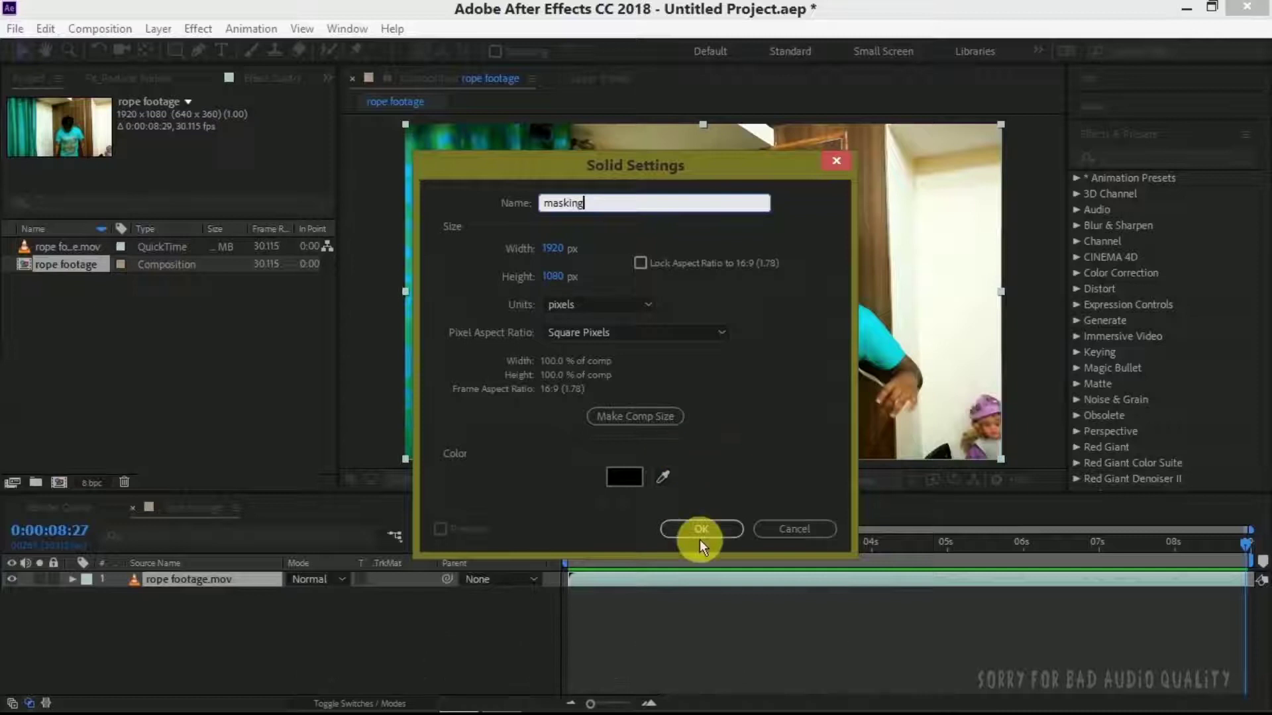
left_click(699, 531)
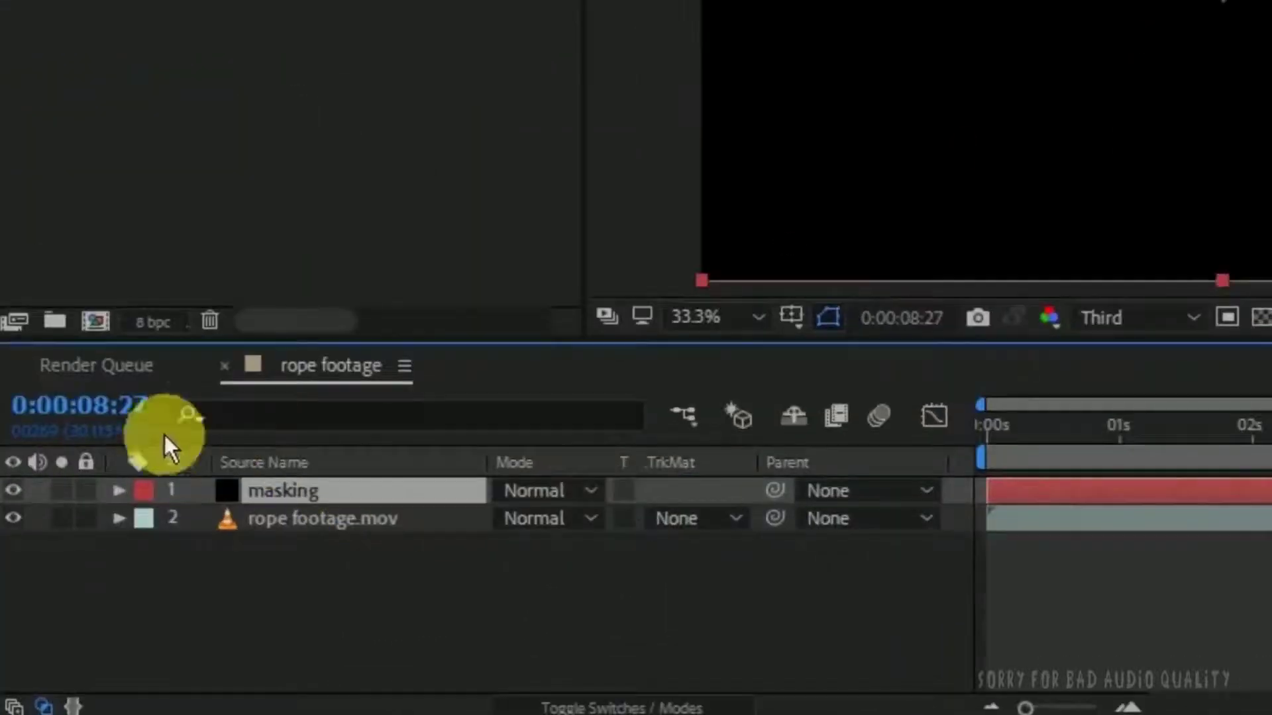
Step: Hide the masking solid and move the playhead to 0:00:01:09
left_click(15, 490)
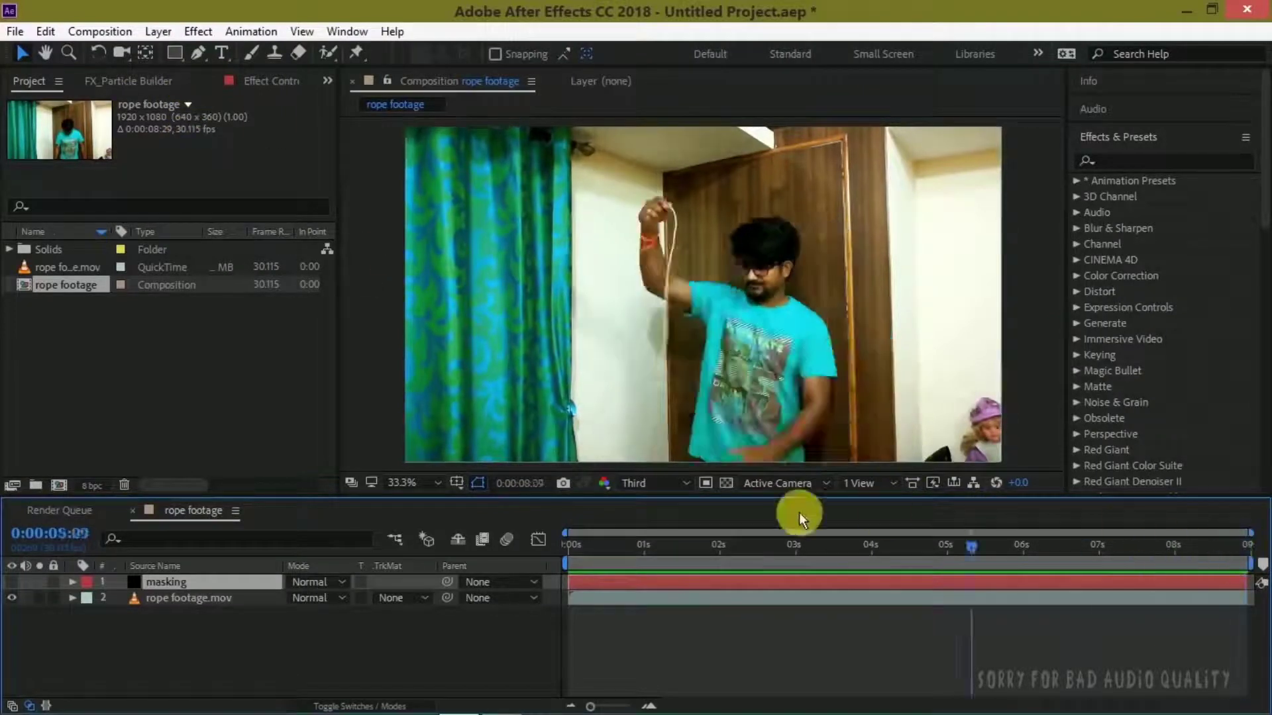
left_click_drag(1245, 555, 486, 490)
left_click_drag(597, 507, 650, 525)
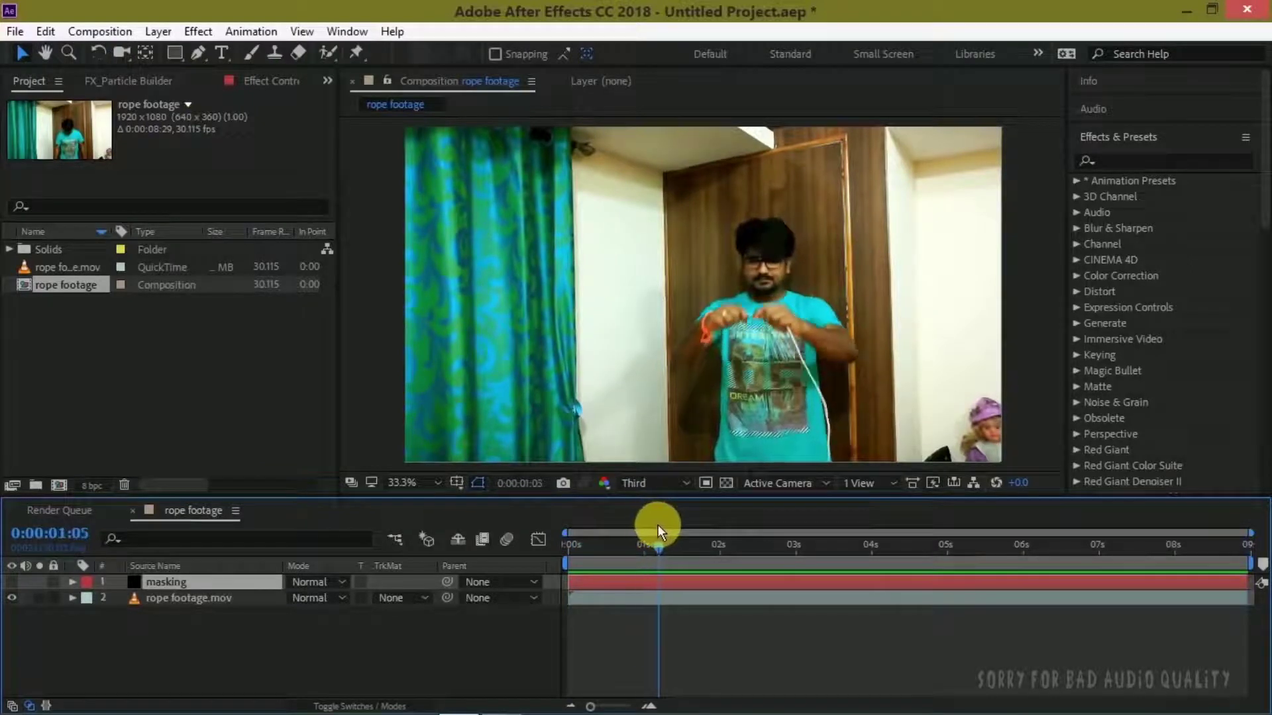
left_click_drag(650, 525, 670, 527)
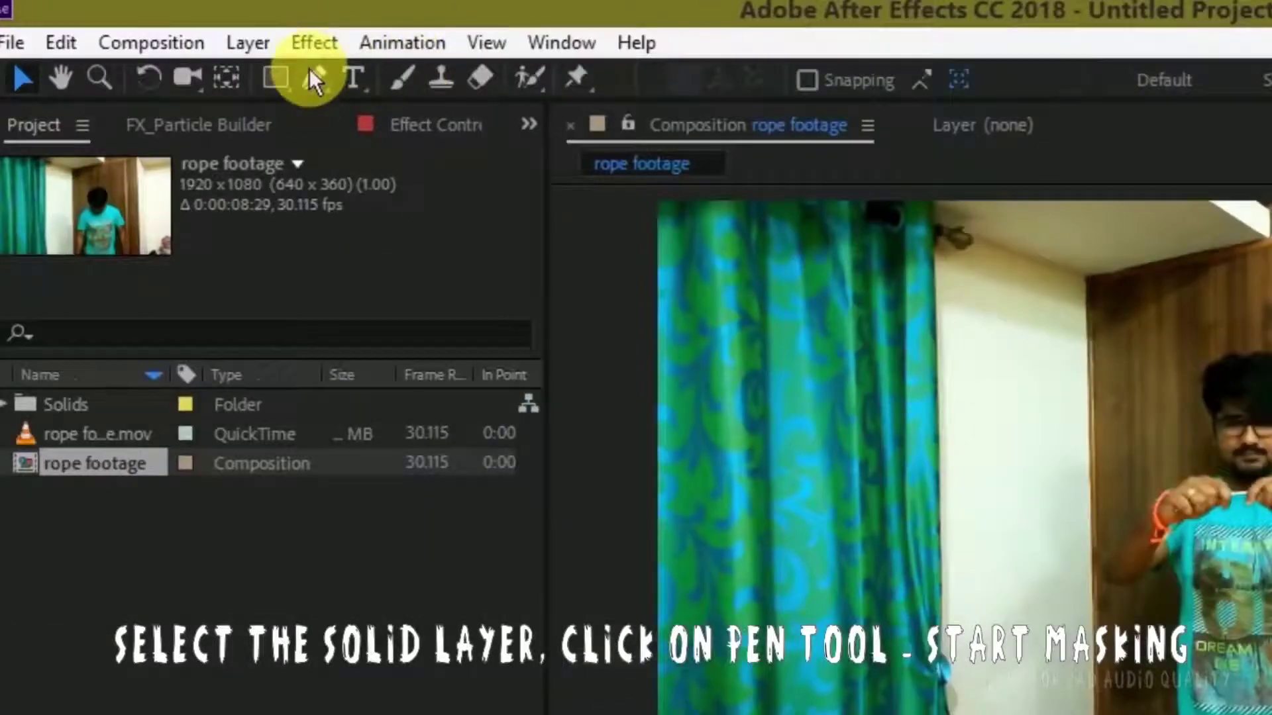
Step: With the Pen tool on the masking layer, zoom in, centre the view and set Full resolution
left_click(310, 73)
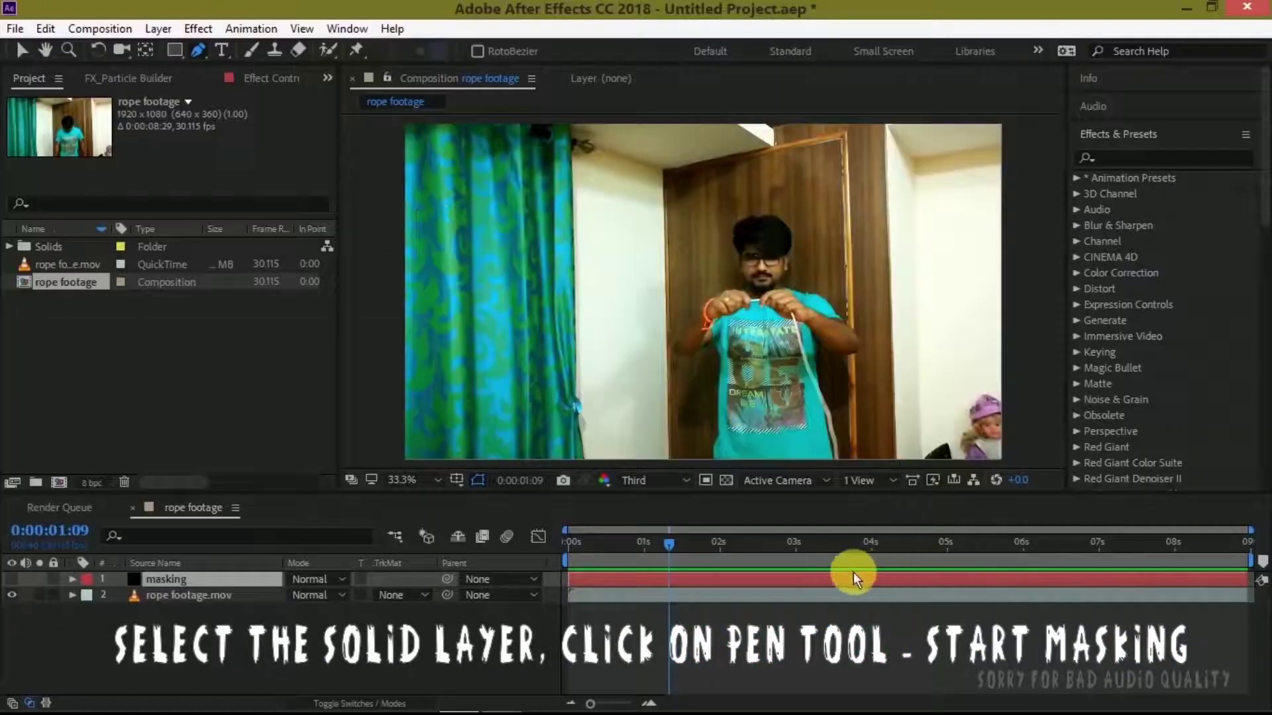
left_click(851, 582)
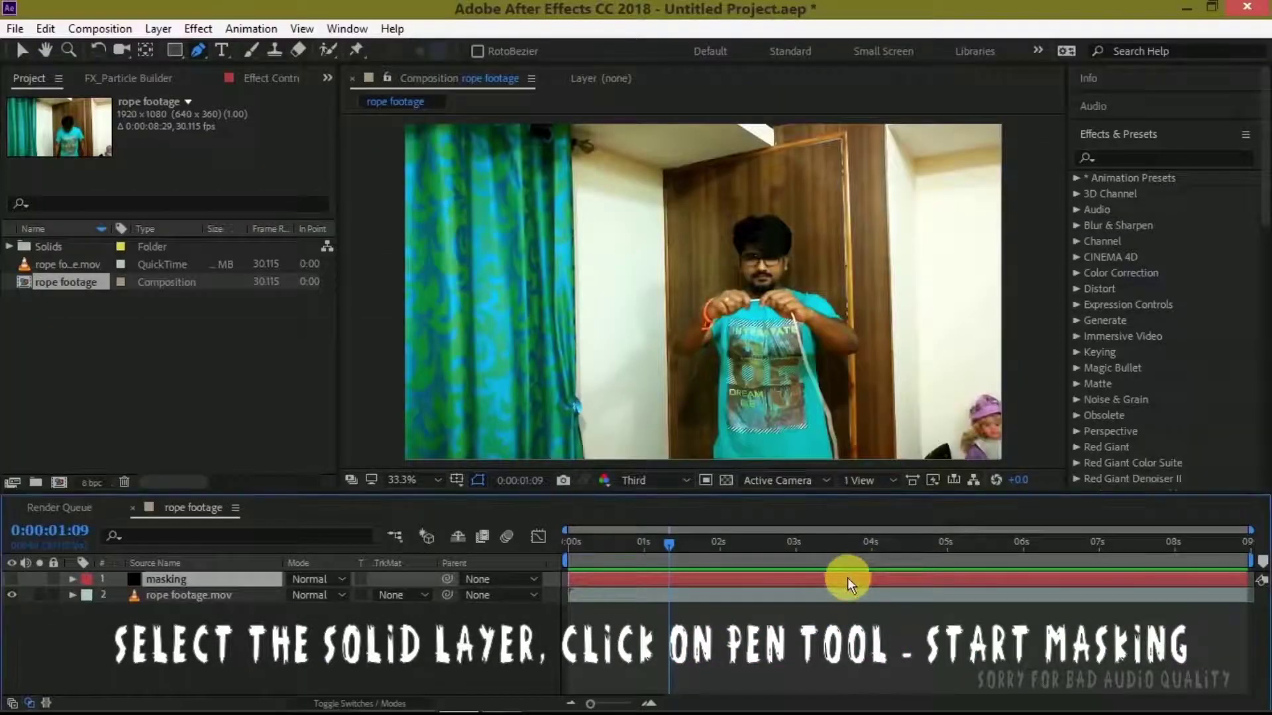
scroll(795, 281, "up", 3)
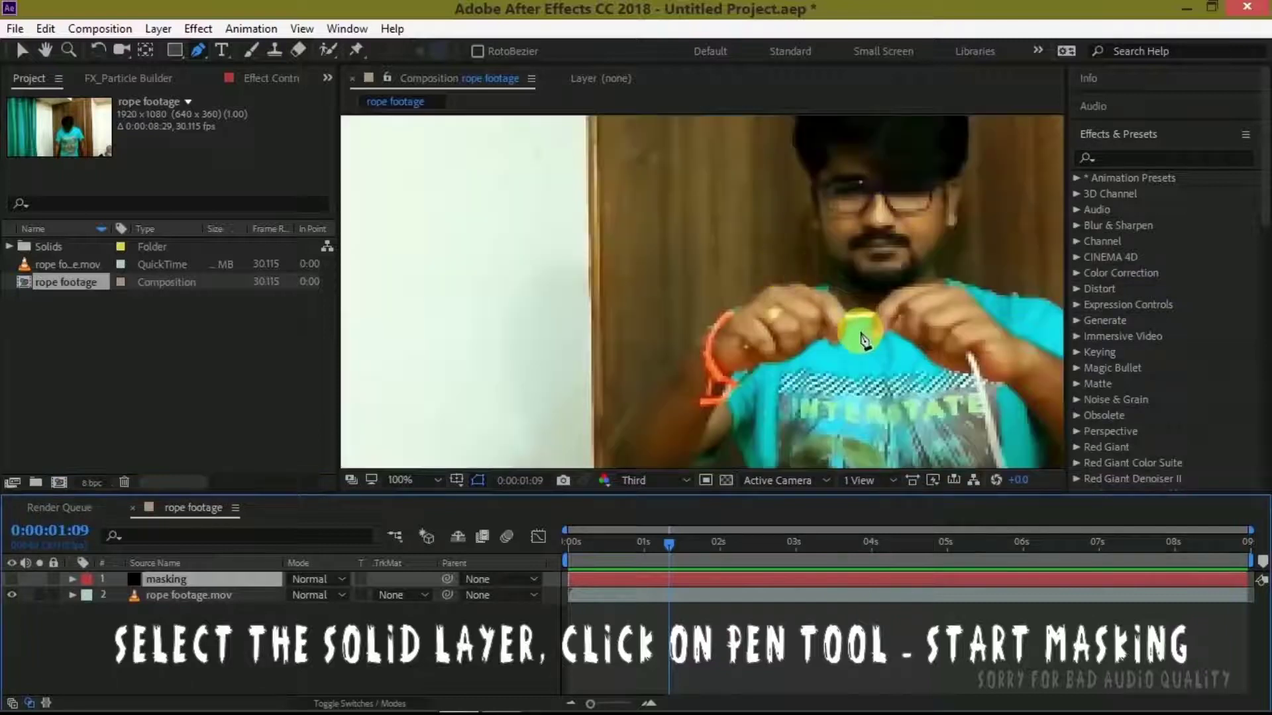
left_click_drag(863, 340, 666, 335)
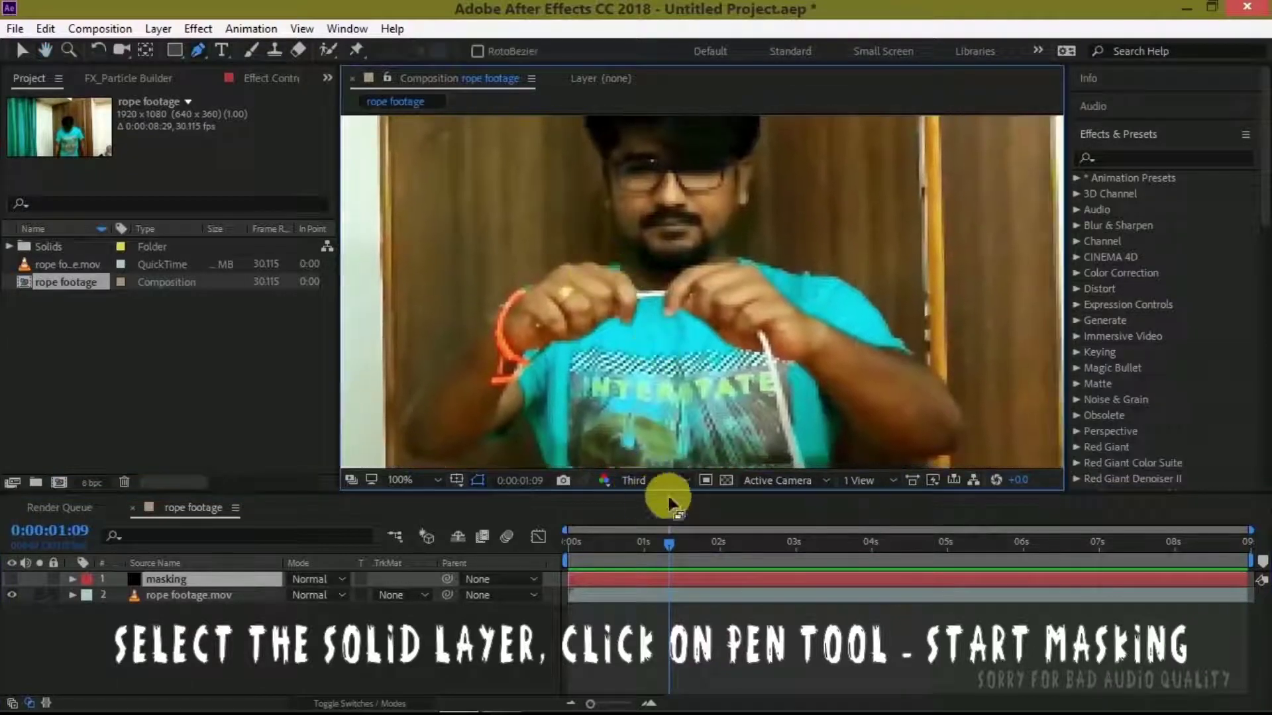
left_click(665, 482)
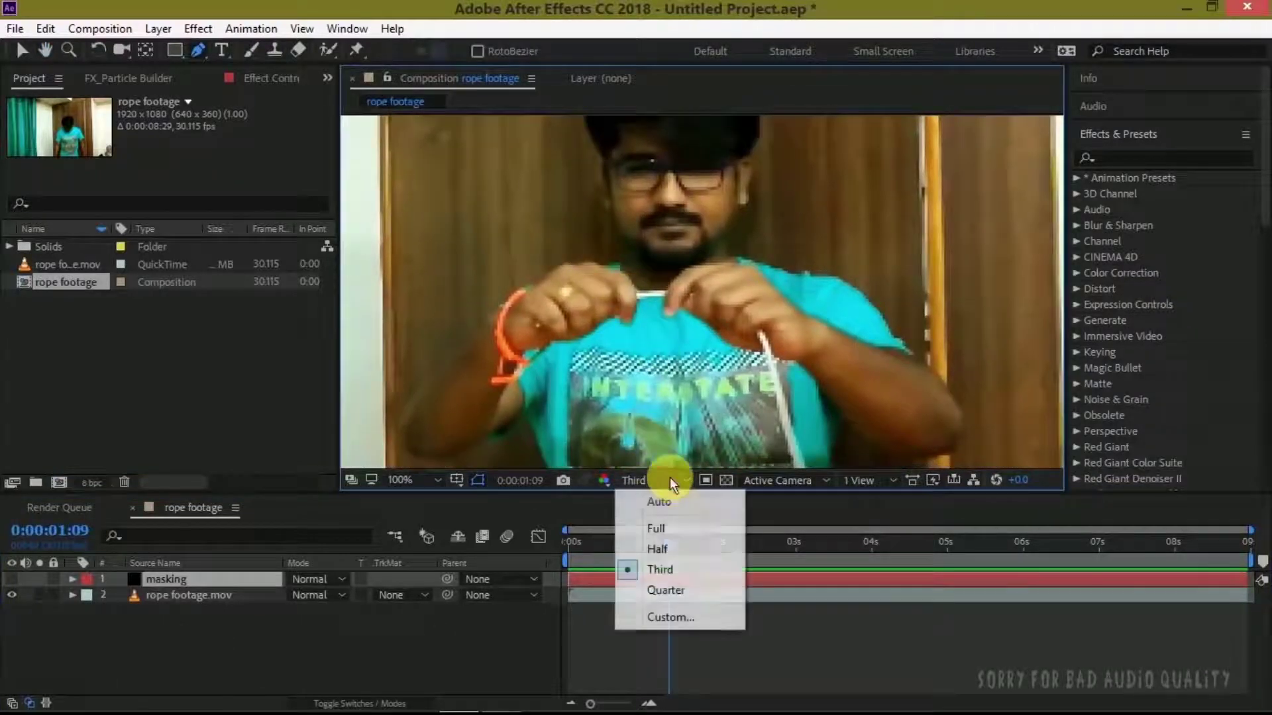
left_click(685, 530)
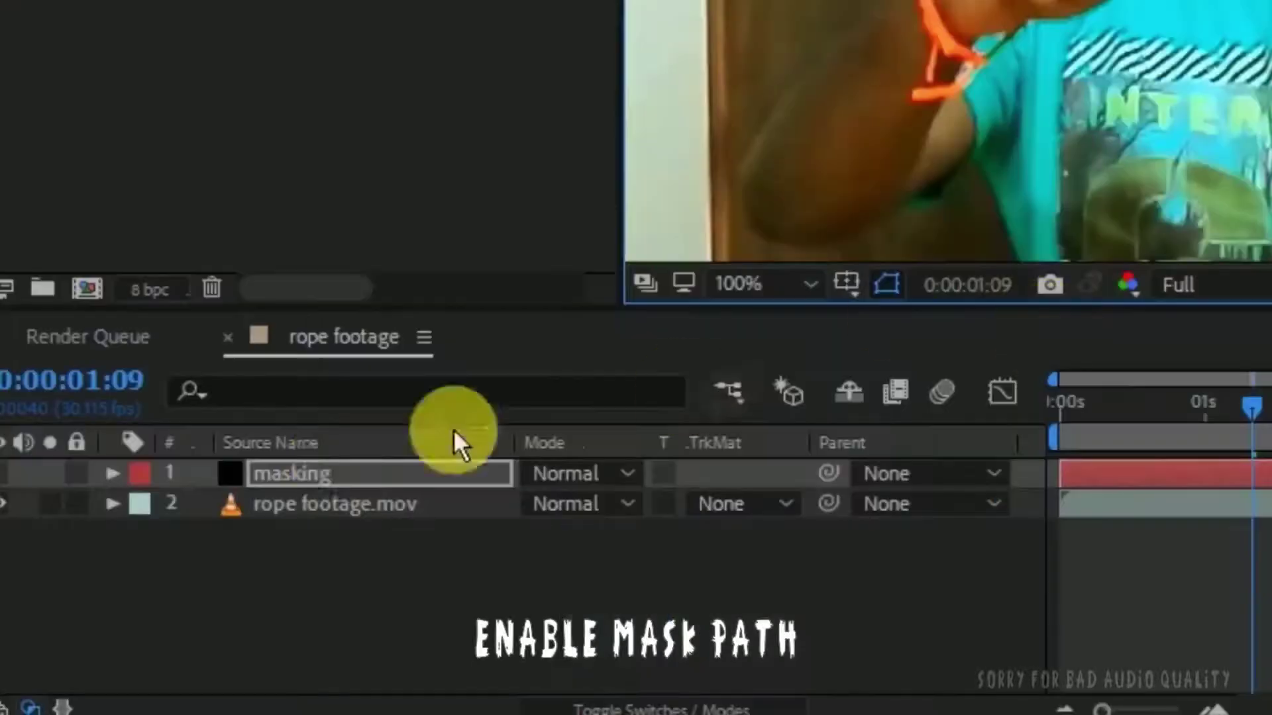
Step: Twirl open masking > Masks > Mask 1 to reach its Mask Path property
left_click(114, 471)
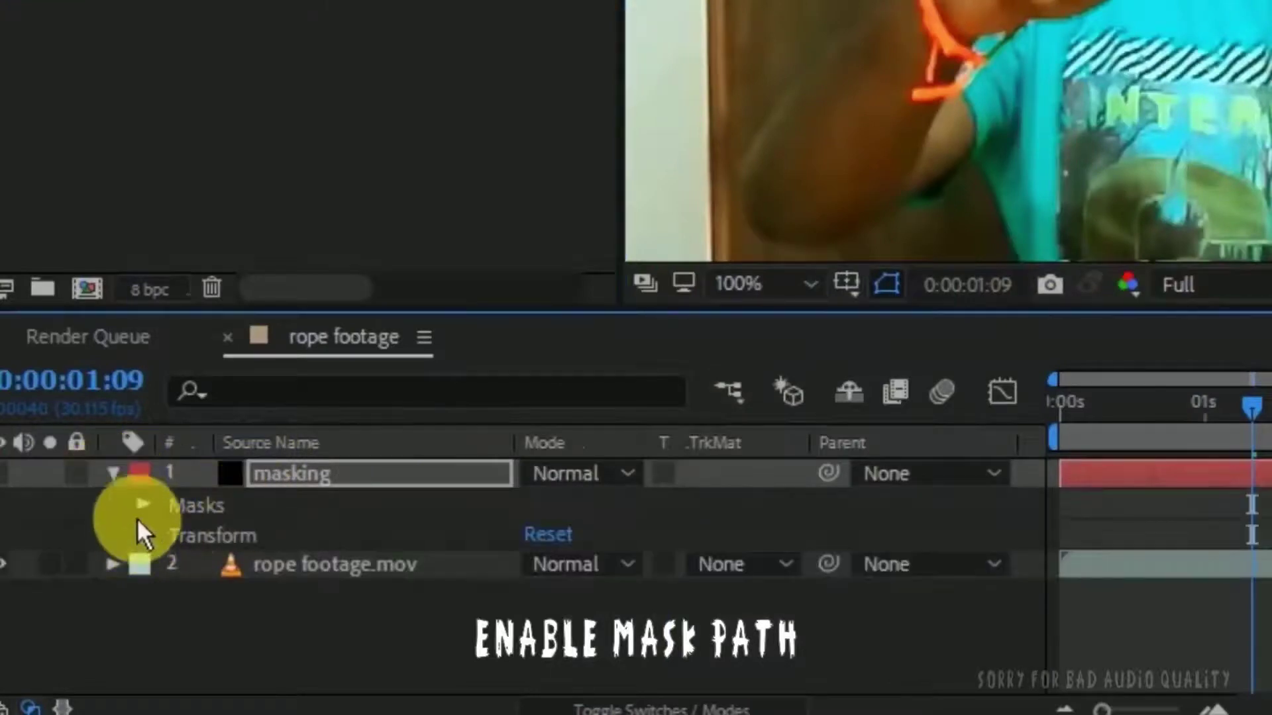
left_click(143, 505)
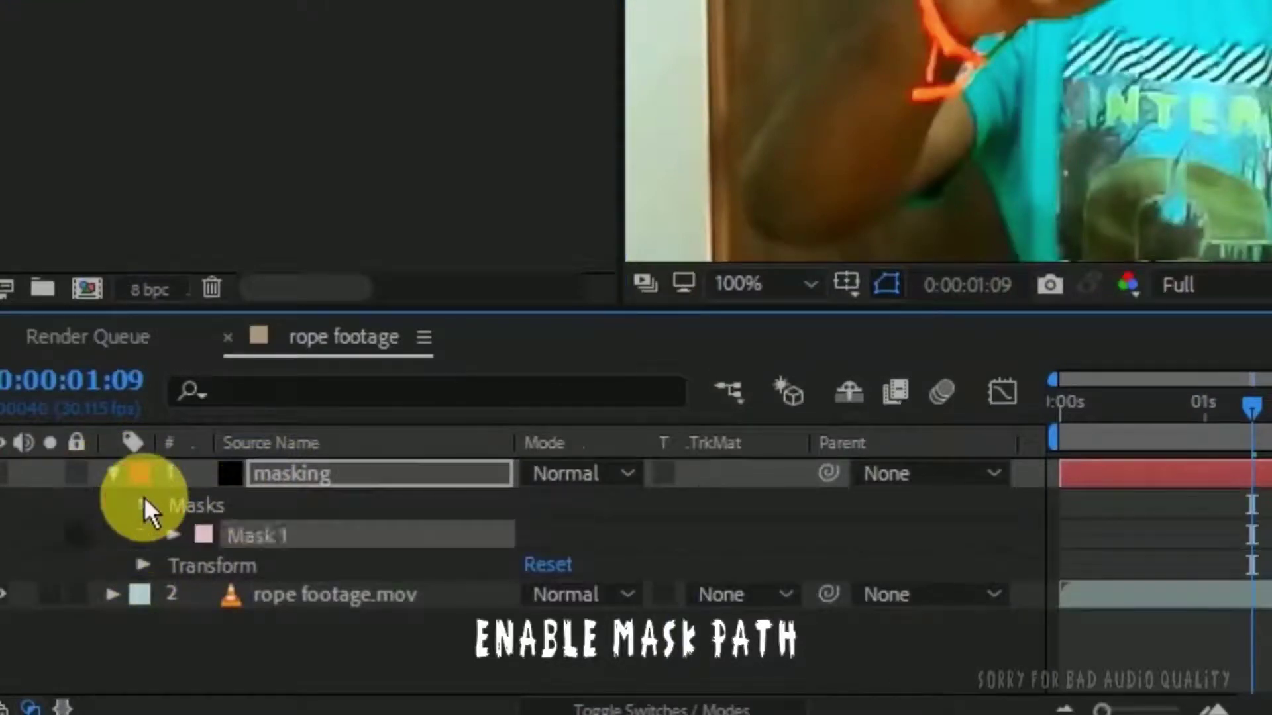
left_click(171, 536)
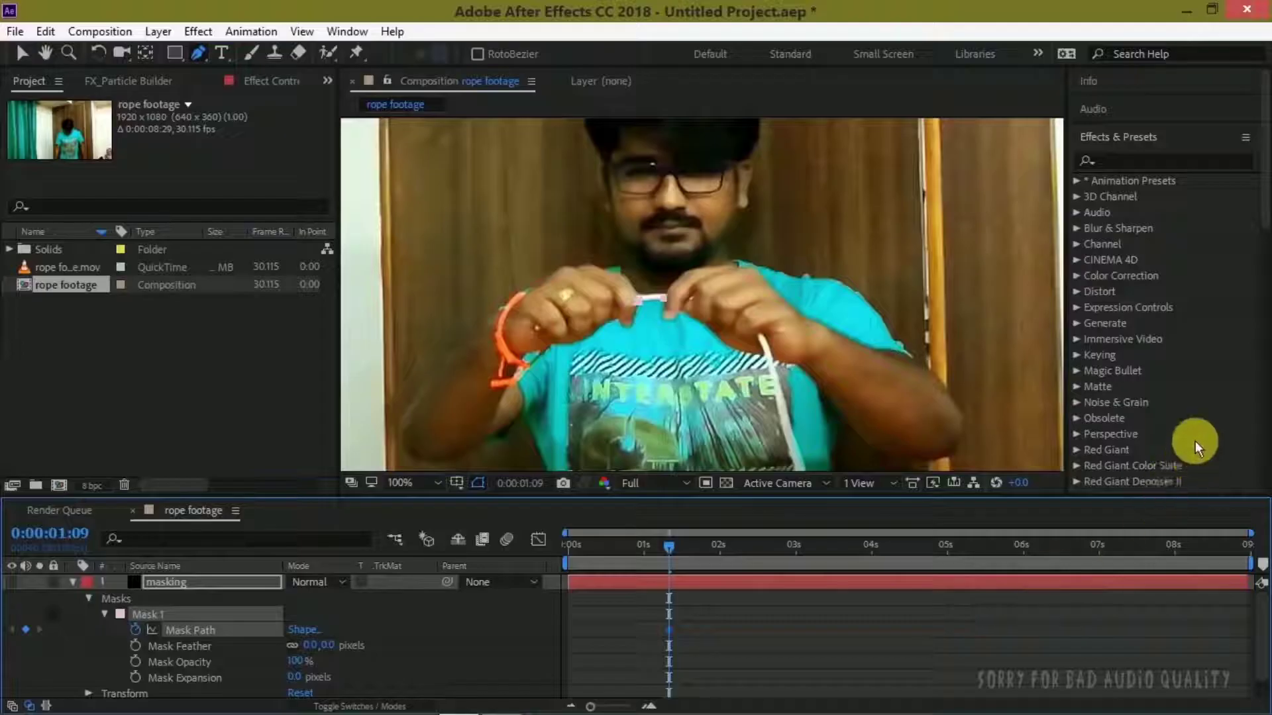
scroll(1195, 441, "down", 10)
Step: Step one frame forward and move the mask point onto the rope end, then advance two frames
scroll(1194, 441, "down", 5)
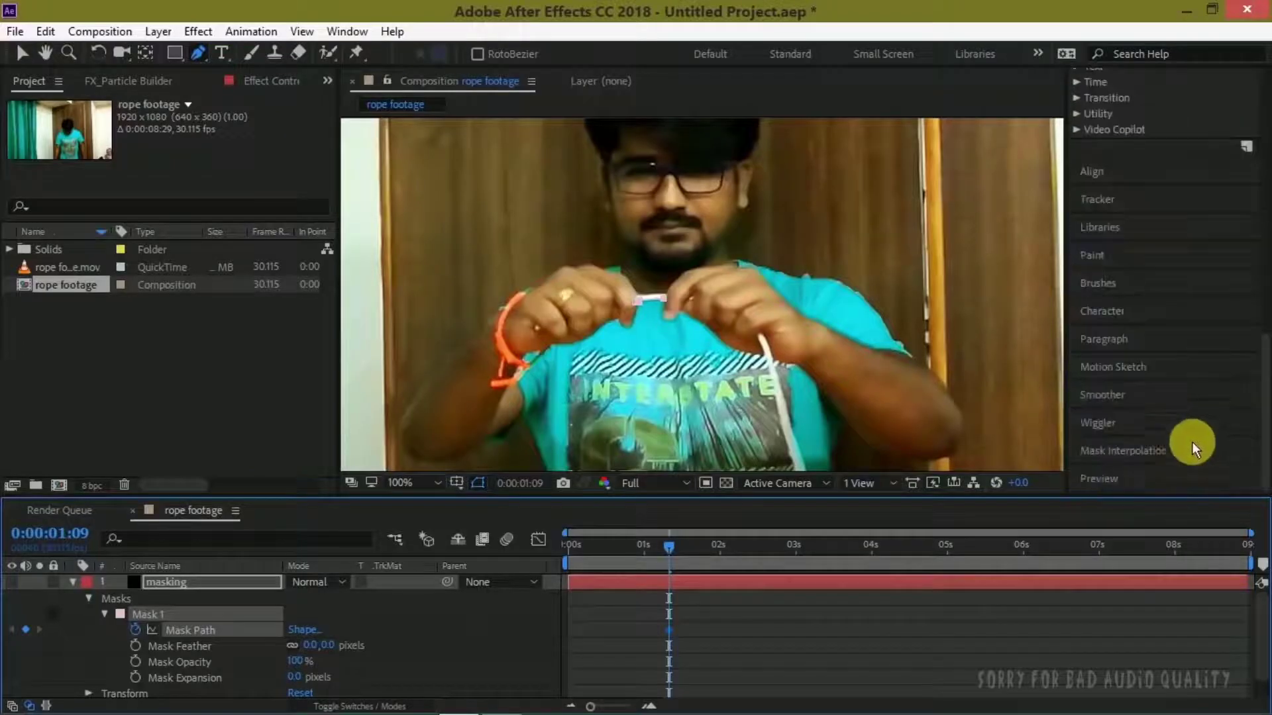
left_click(1152, 471)
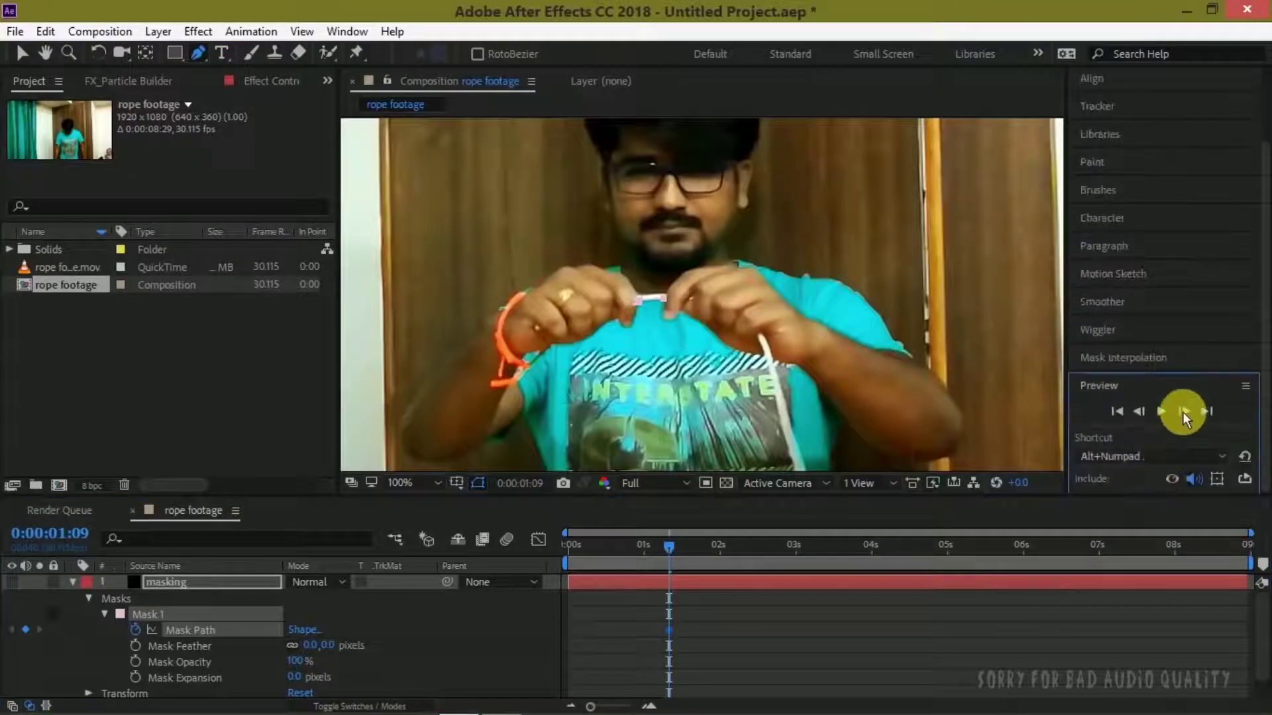
left_click(1183, 412)
left_click_drag(665, 298, 675, 289)
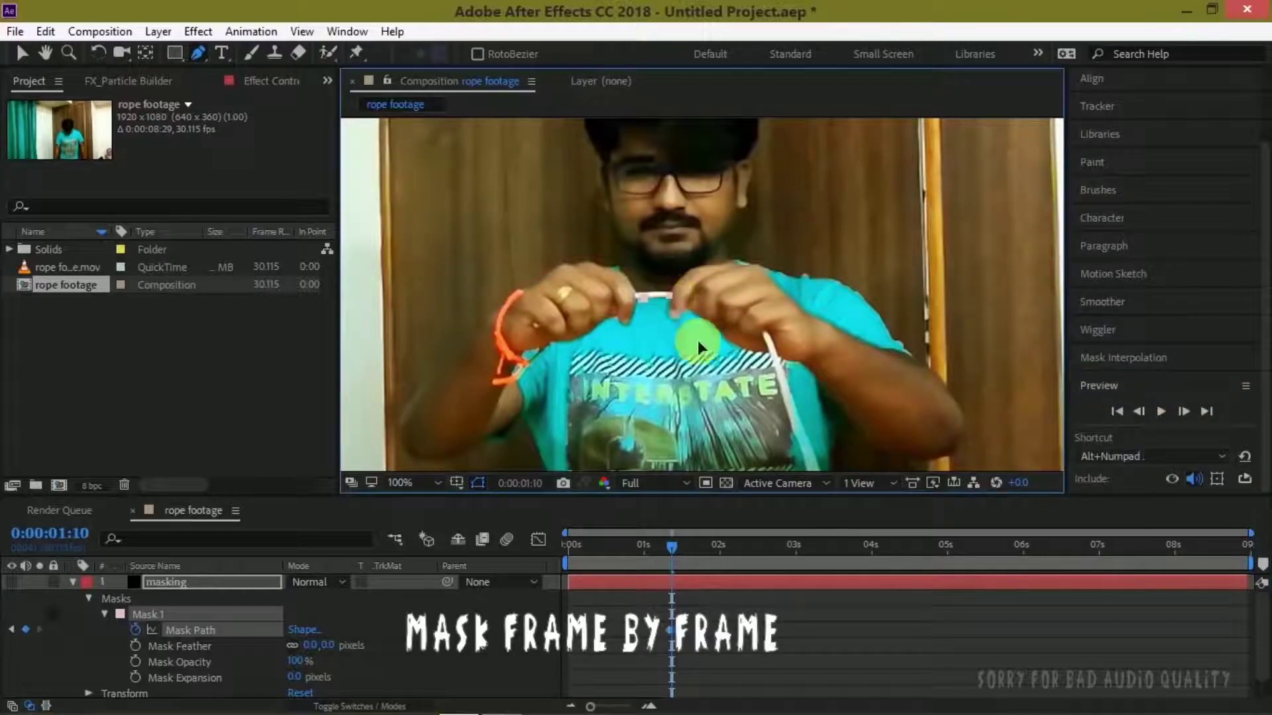
left_click(745, 583)
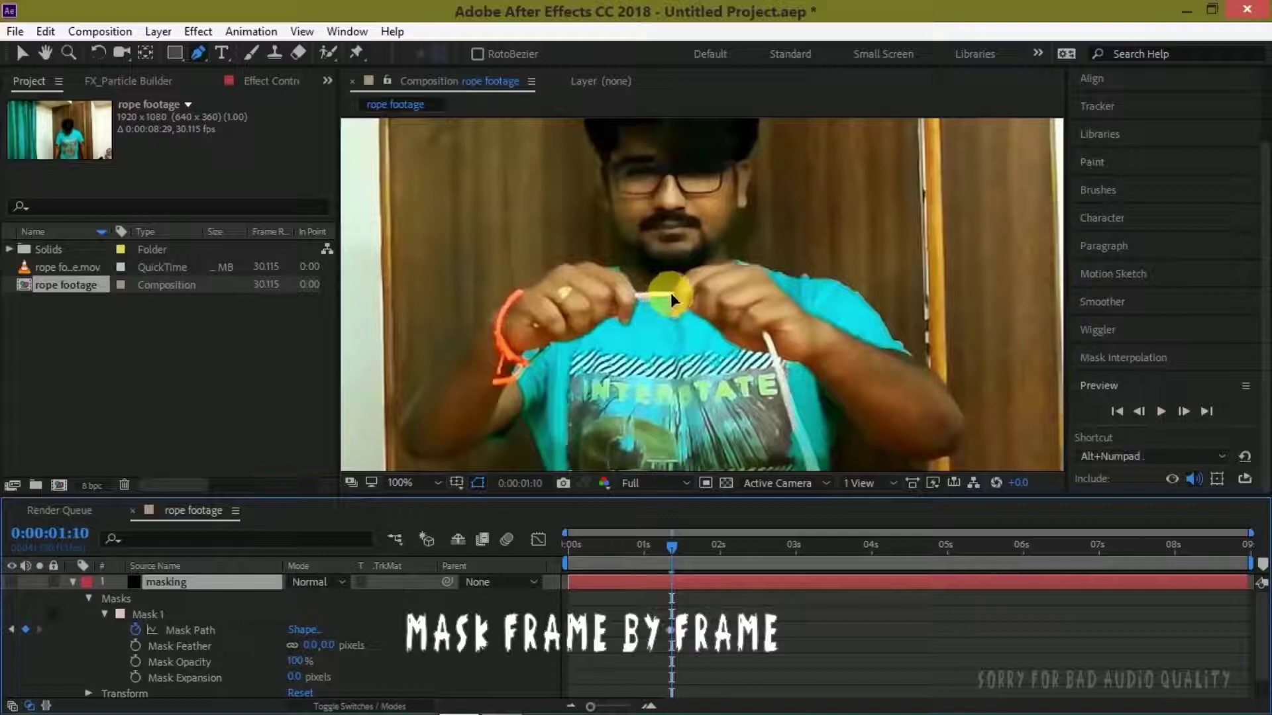
key("Page_Down")
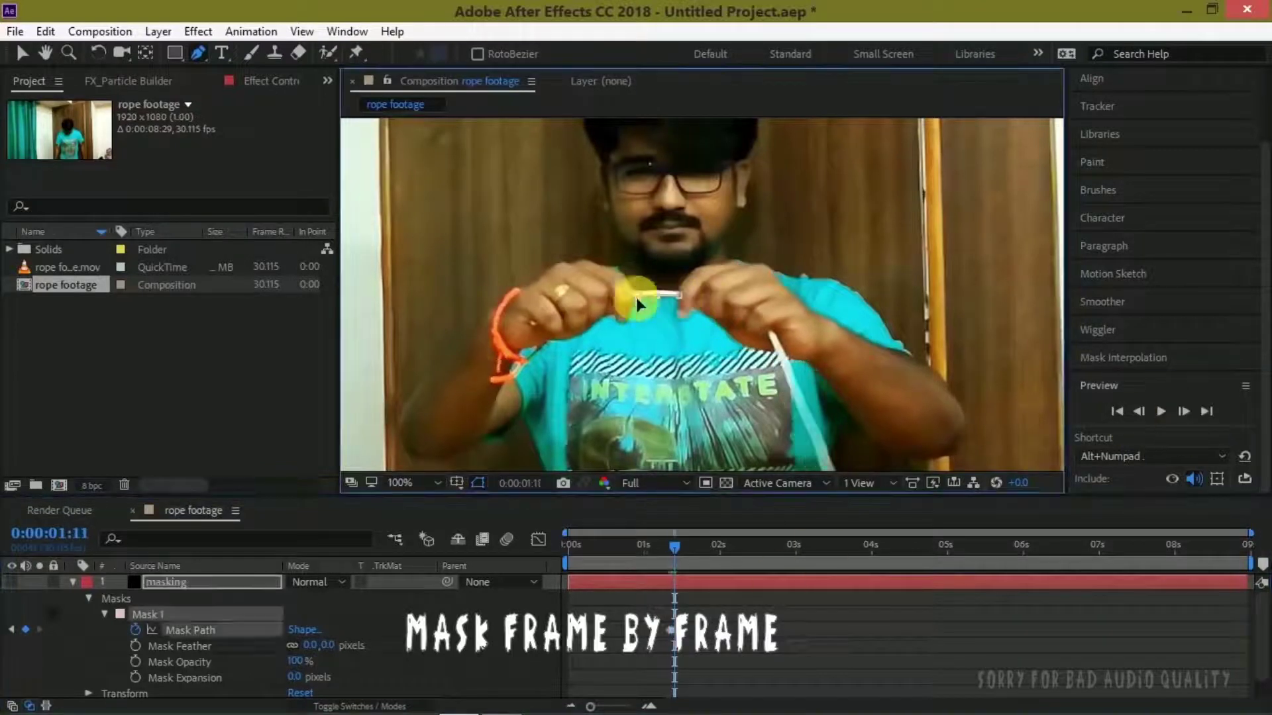
key("Page_Down")
key("Page_Down")
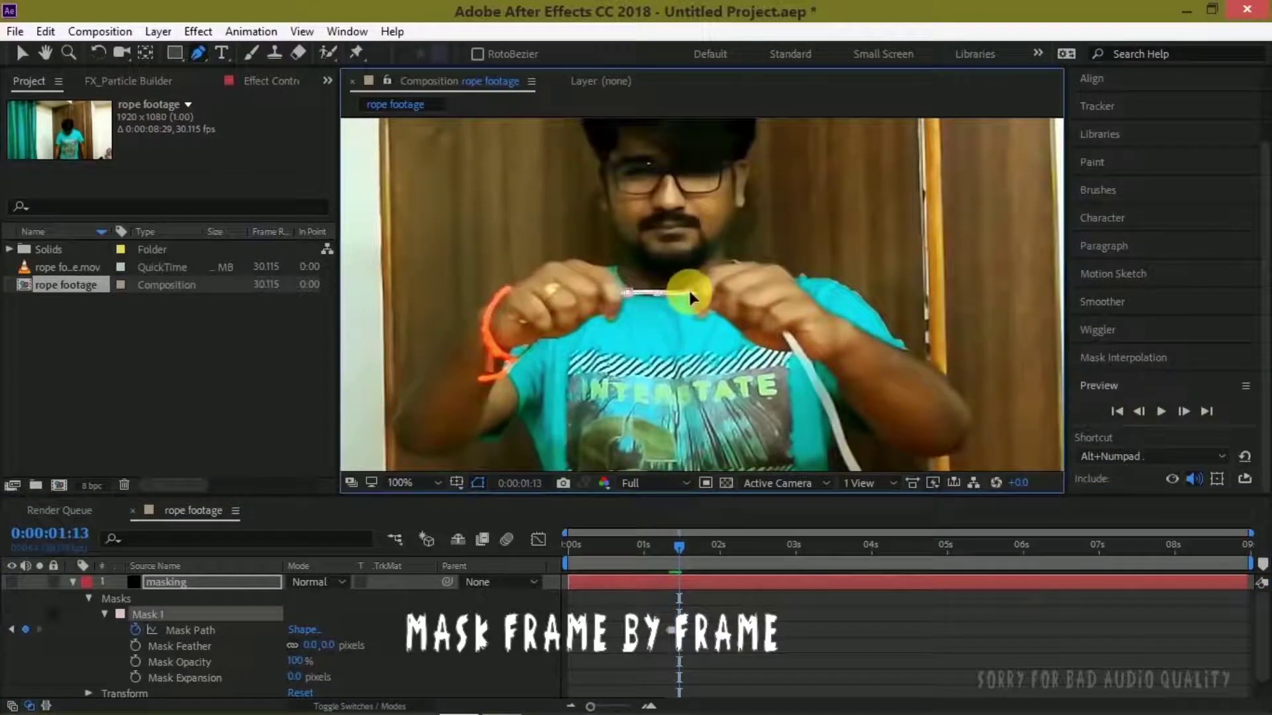
Step: Advance frame by frame and move the mask line back onto the rope
left_click(1190, 414)
left_click(1189, 412)
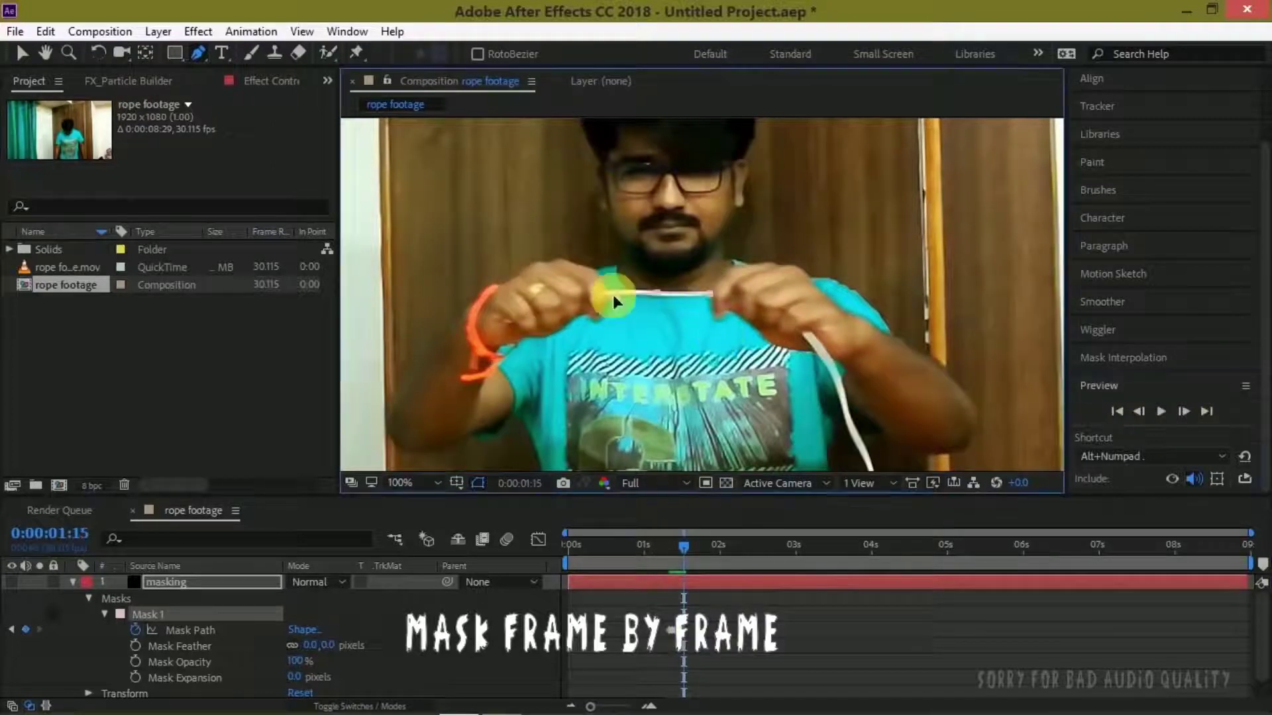
key("Page_Down")
left_click(1187, 417)
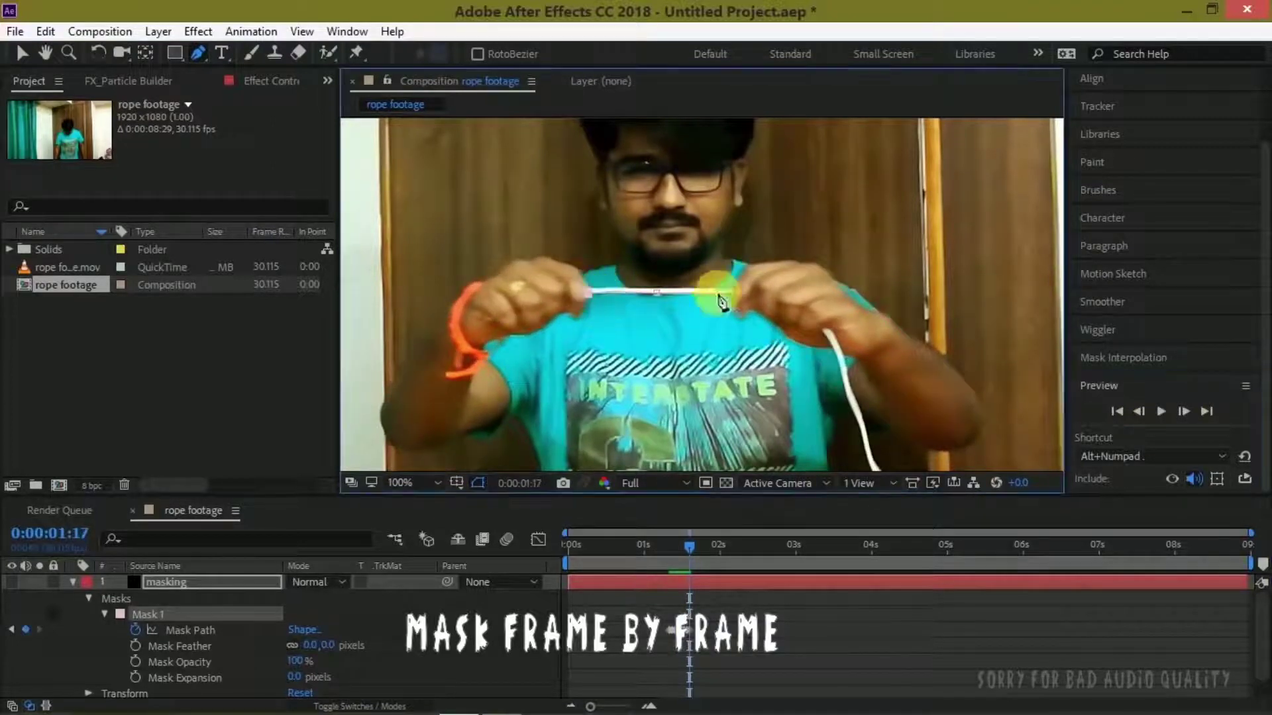
left_click(1186, 412)
key("Page_Down")
key("Page_Down")
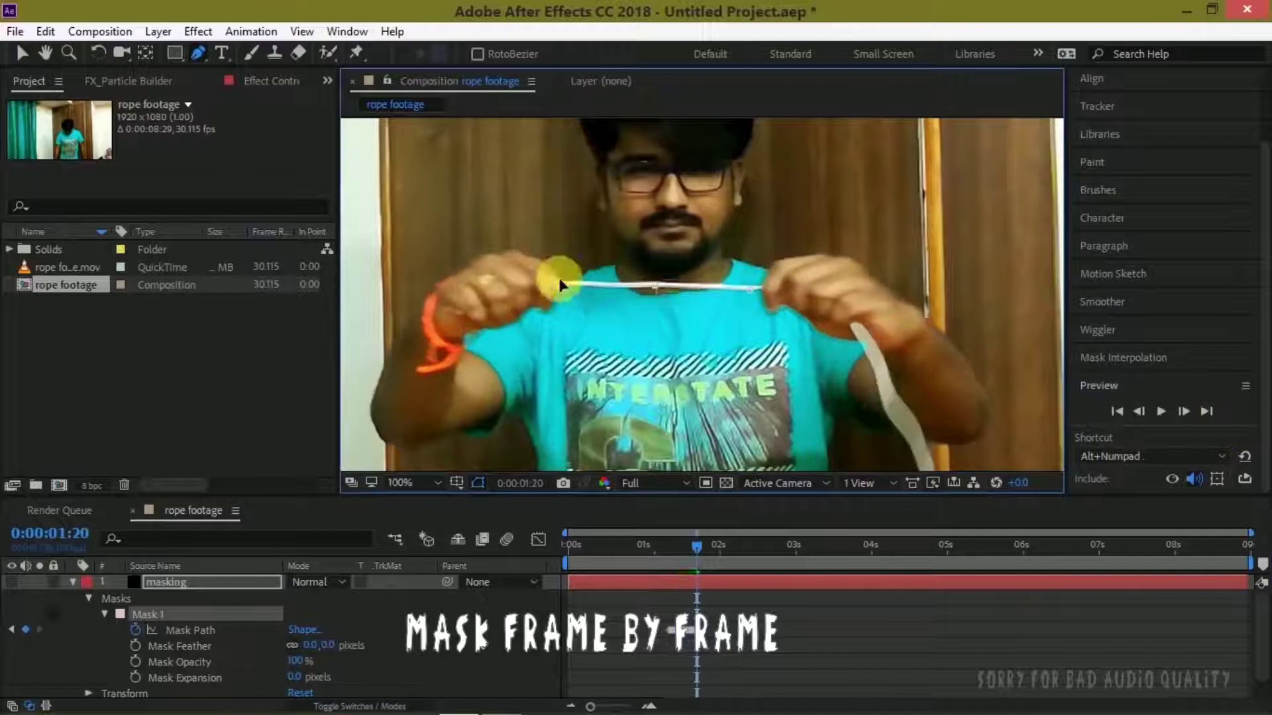
key("Page_Down")
left_click(1185, 412)
left_click(1185, 424)
mouse_move(653, 283)
left_mouse_down()
mouse_move(673, 277)
mouse_move(647, 276)
left_mouse_up()
Step: Step two more frames, reshape the mask end along the rope, then jump to about four seconds
left_click(1185, 416)
left_click(1186, 412)
left_click_drag(502, 275, 510, 283)
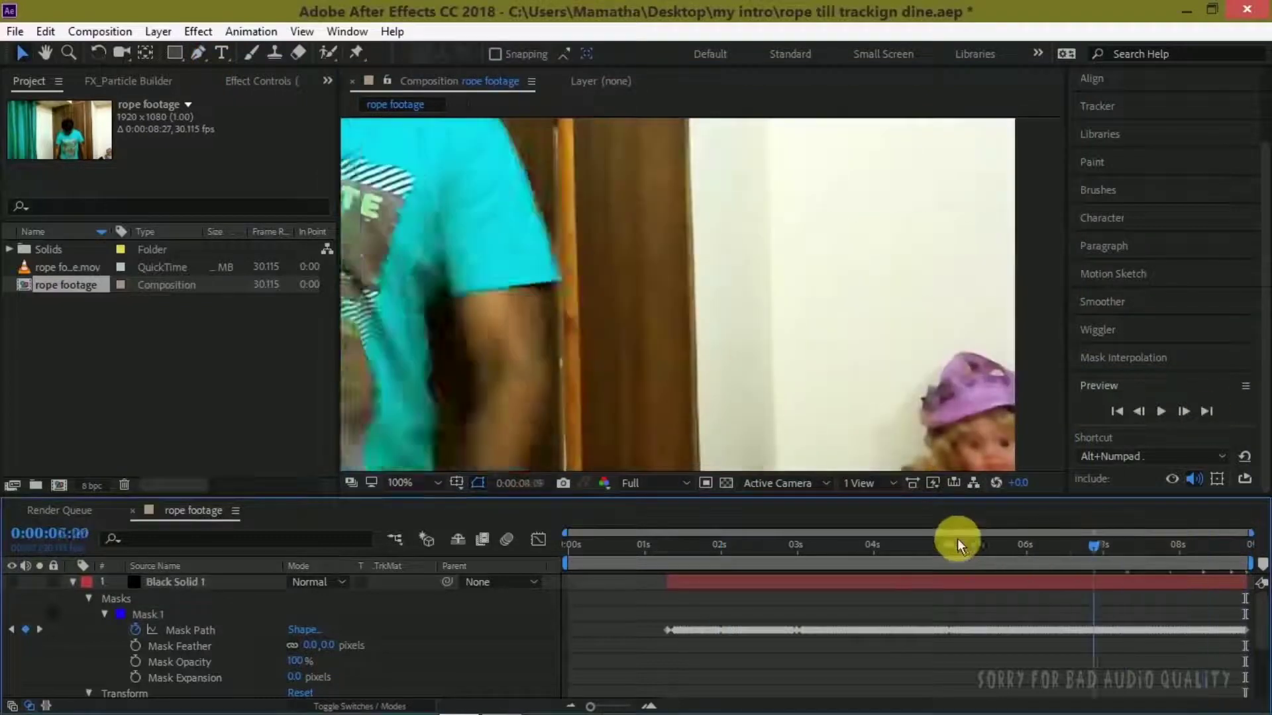
left_click_drag(957, 544, 881, 545)
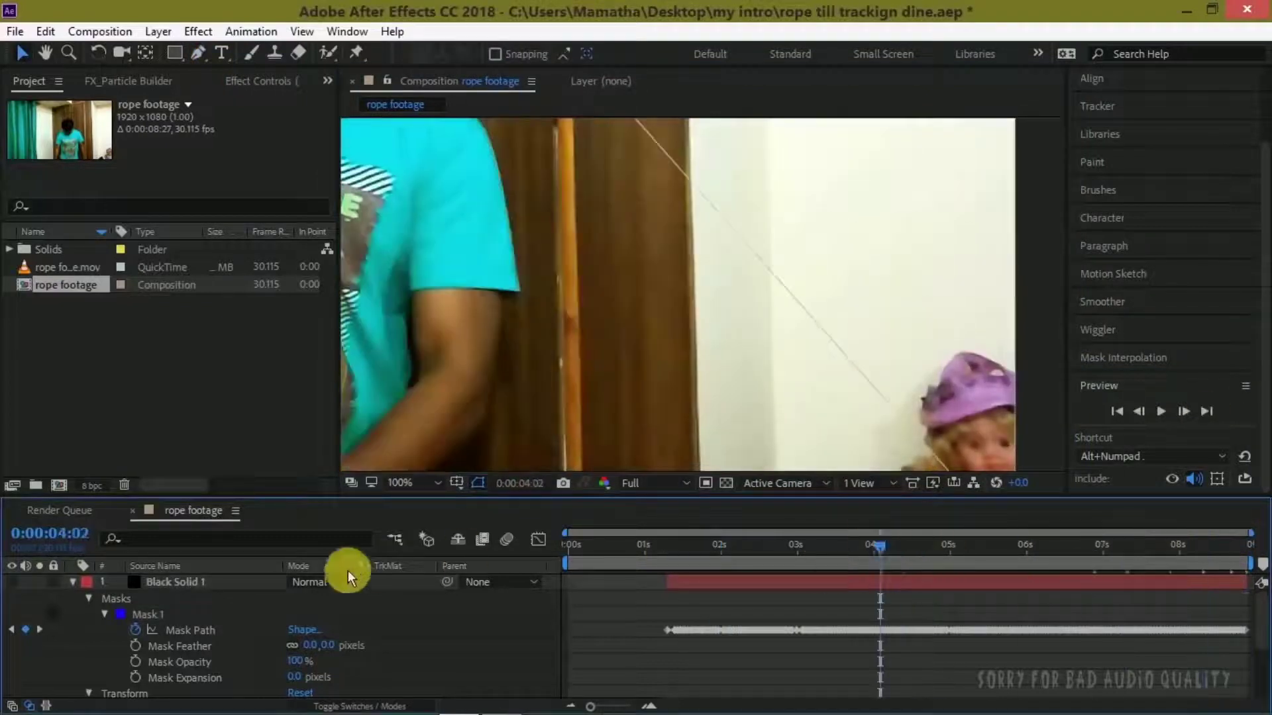
Step: Zoom out to the whole frame, switch Black Solid 1's visibility on, and move to 0:00:01:15
scroll(721, 396, "down", 2)
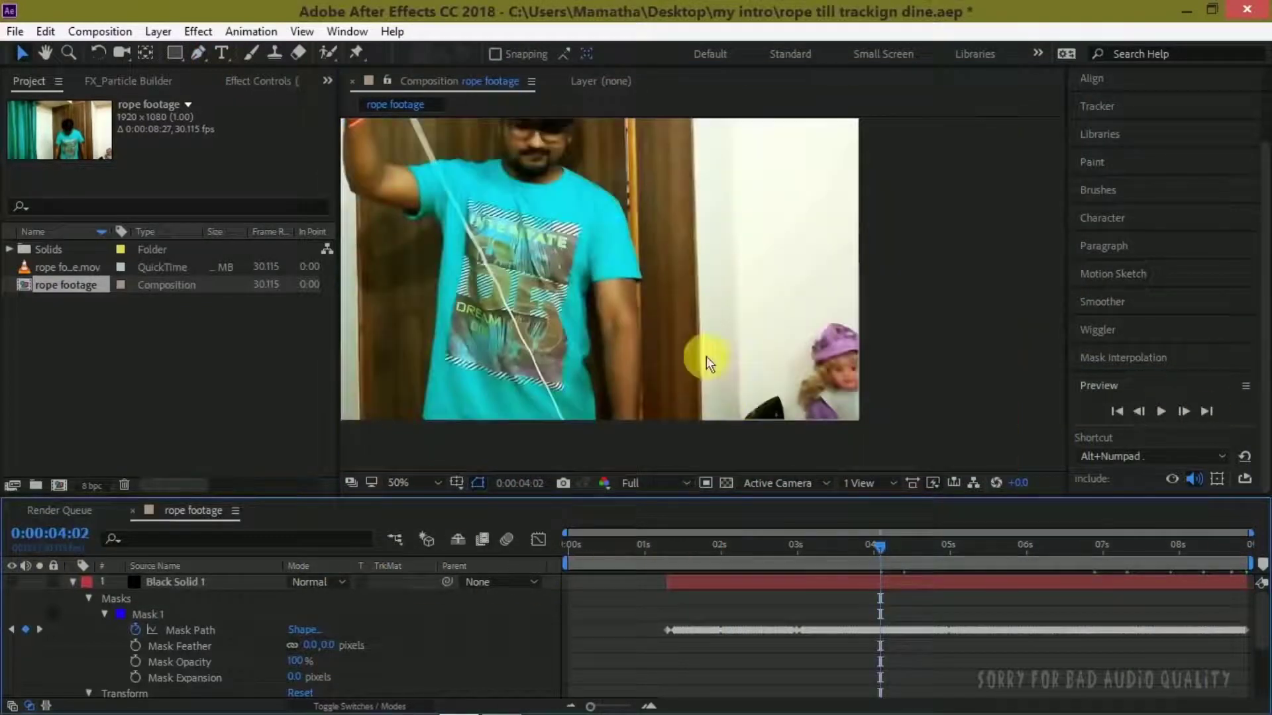
left_click_drag(641, 316, 818, 369)
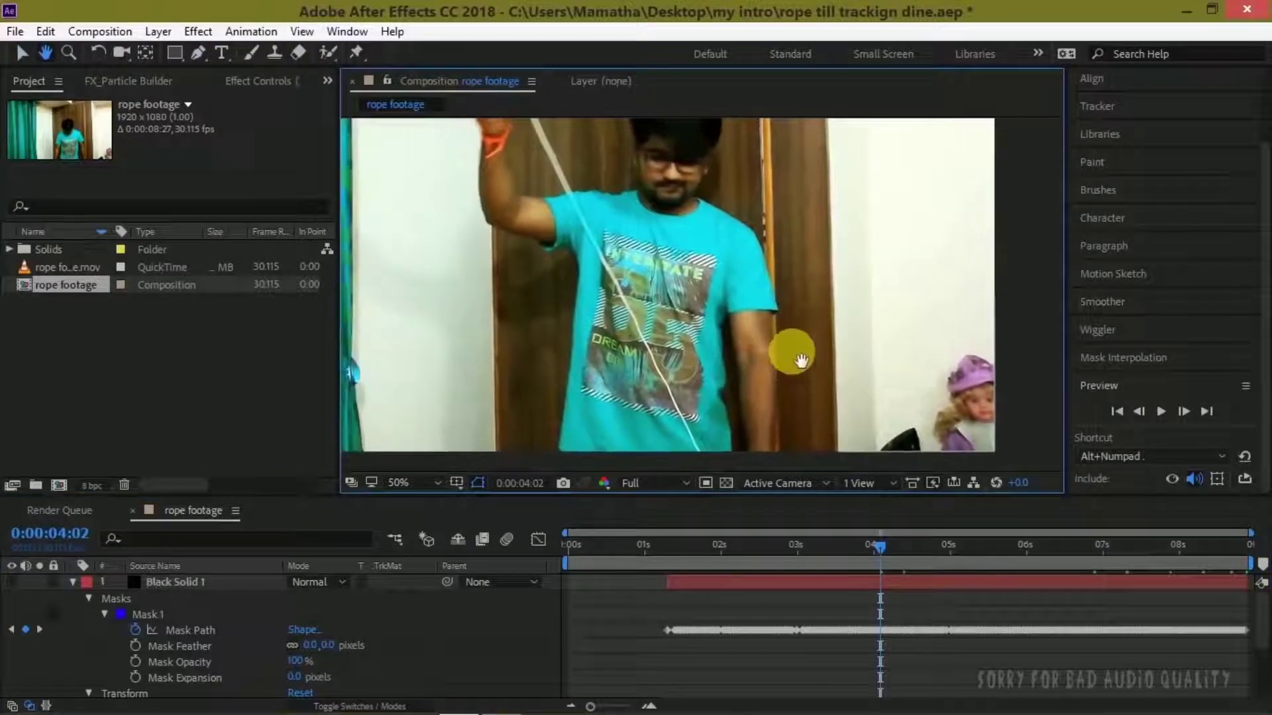
left_click(757, 579)
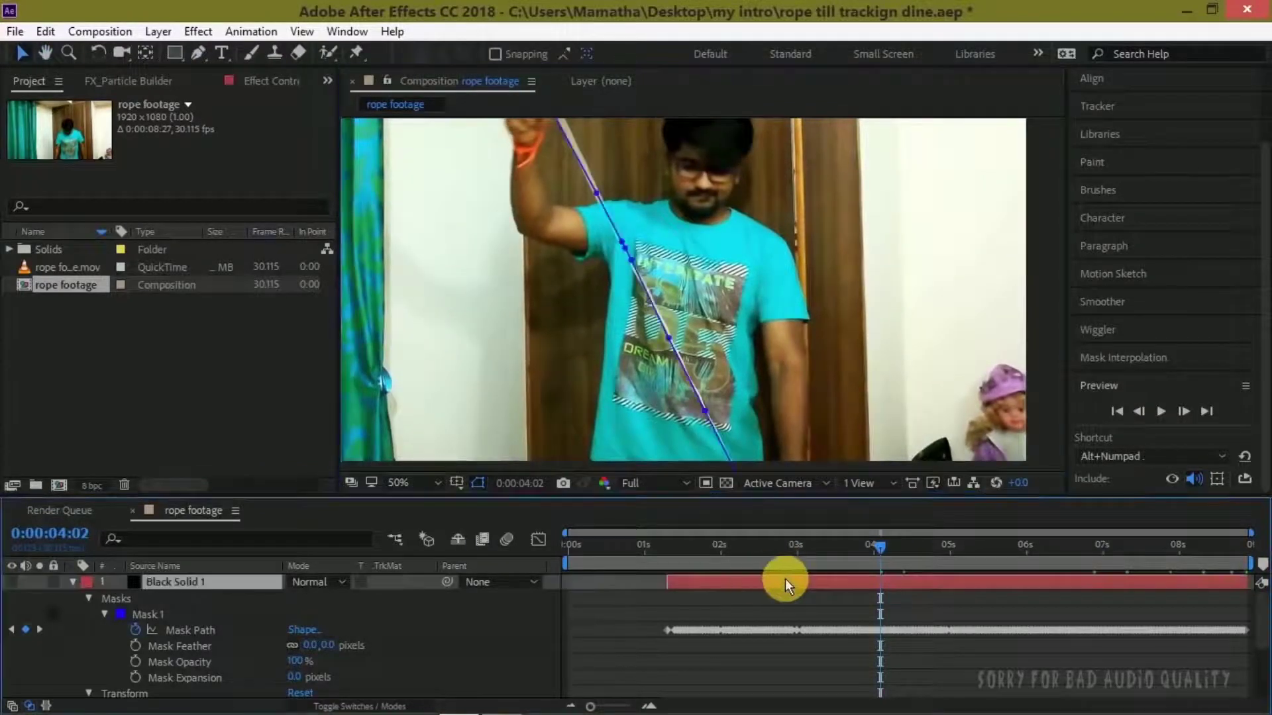
mouse_move(875, 546)
left_mouse_down()
mouse_move(738, 546)
mouse_move(962, 569)
mouse_move(567, 541)
left_mouse_up()
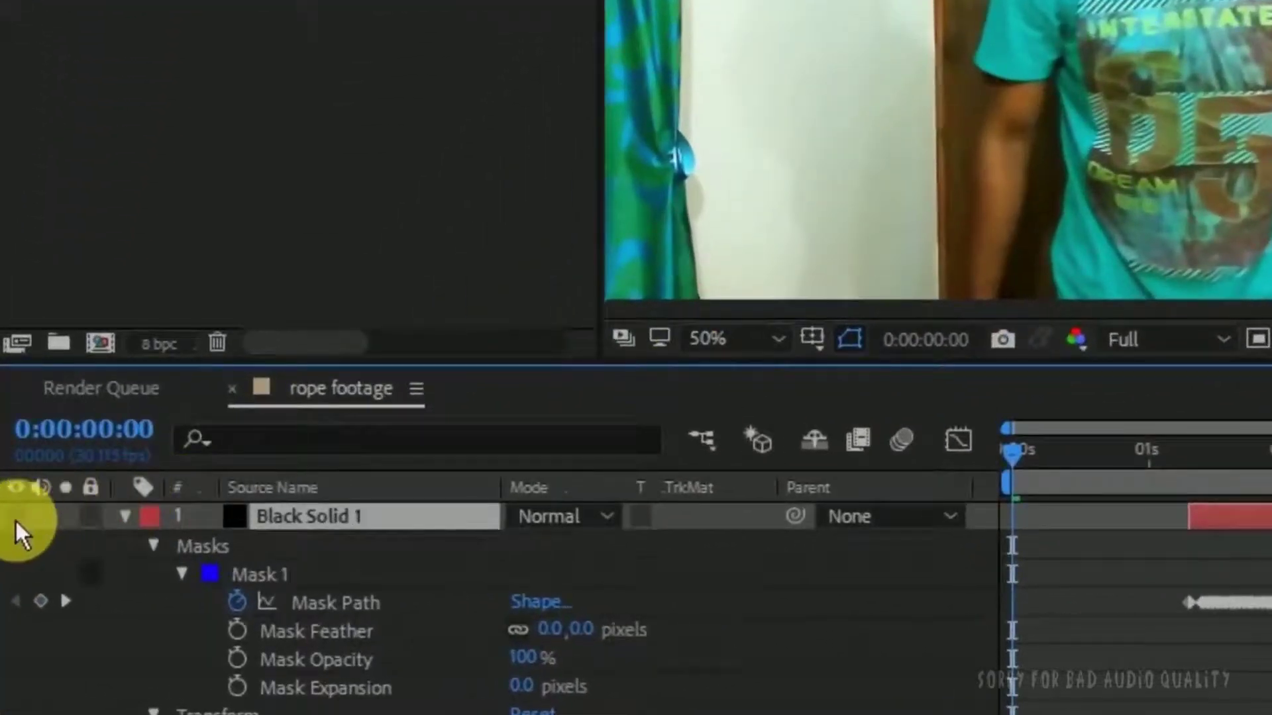
left_click(14, 518)
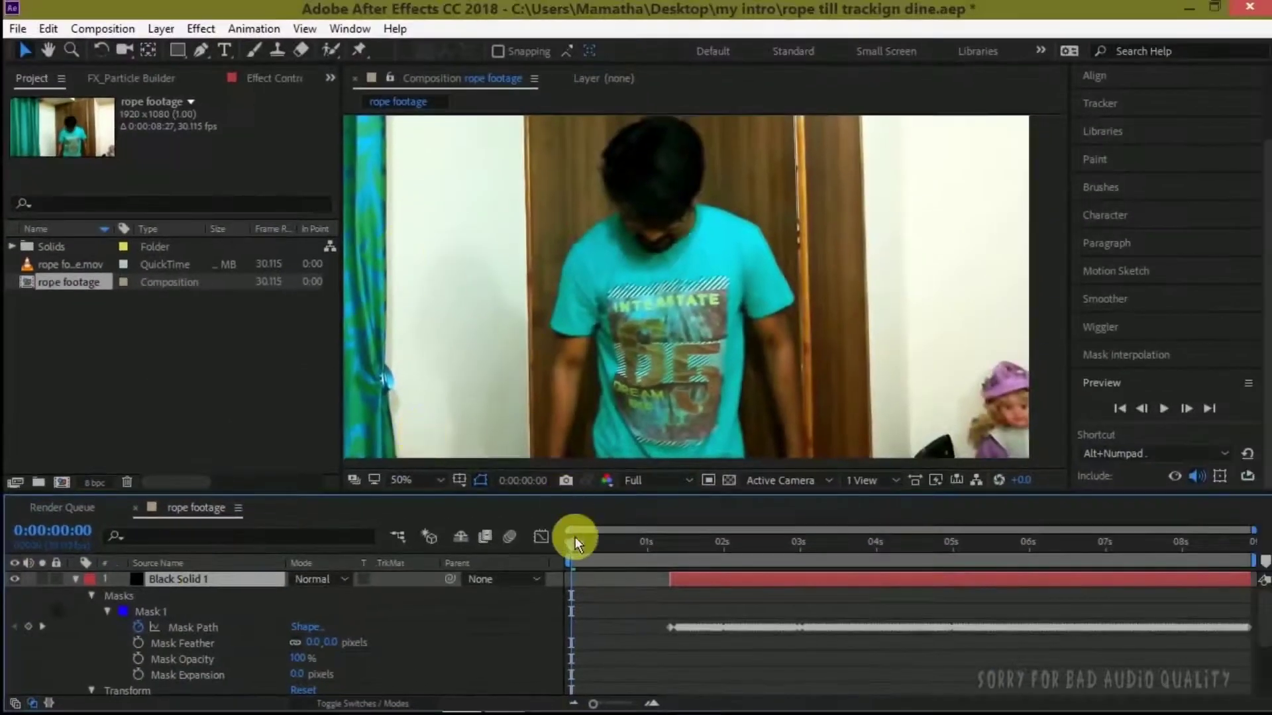
left_click_drag(575, 545, 687, 550)
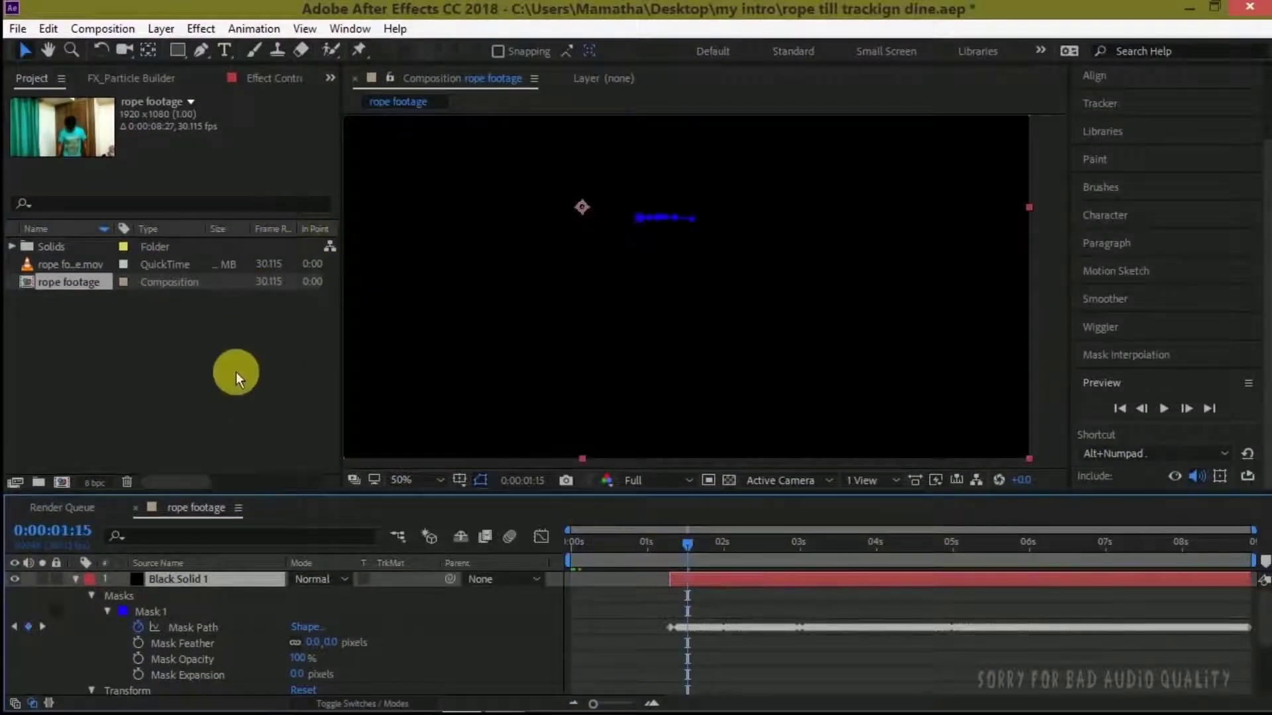
Step: Apply Effect > Video Copilot > Saber to Black Solid 1
left_click(175, 33)
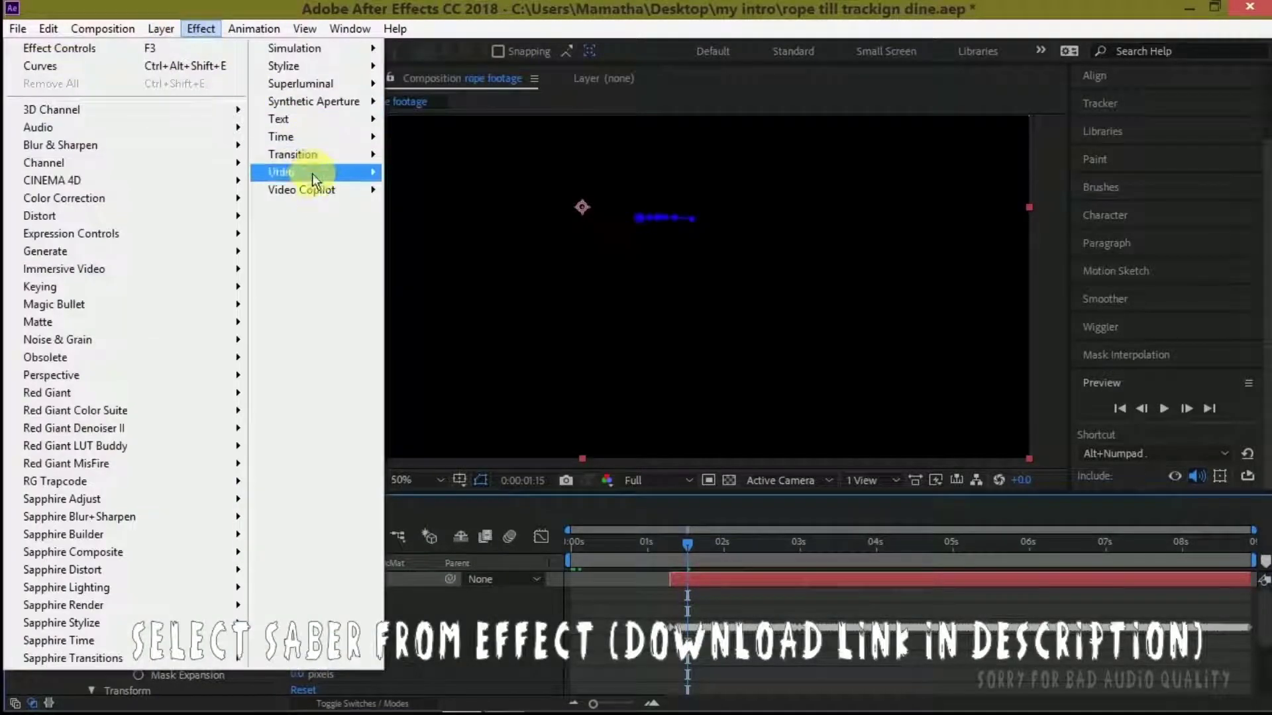
mouse_move(311, 190)
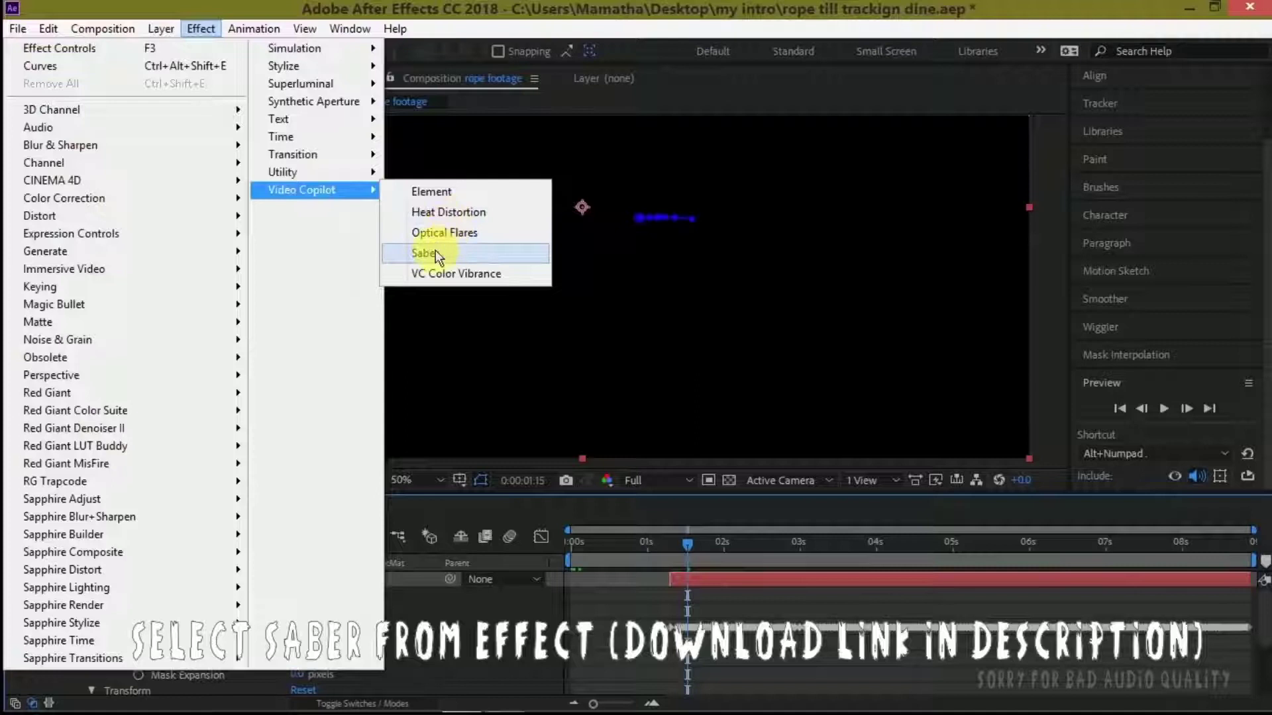
left_click(437, 251)
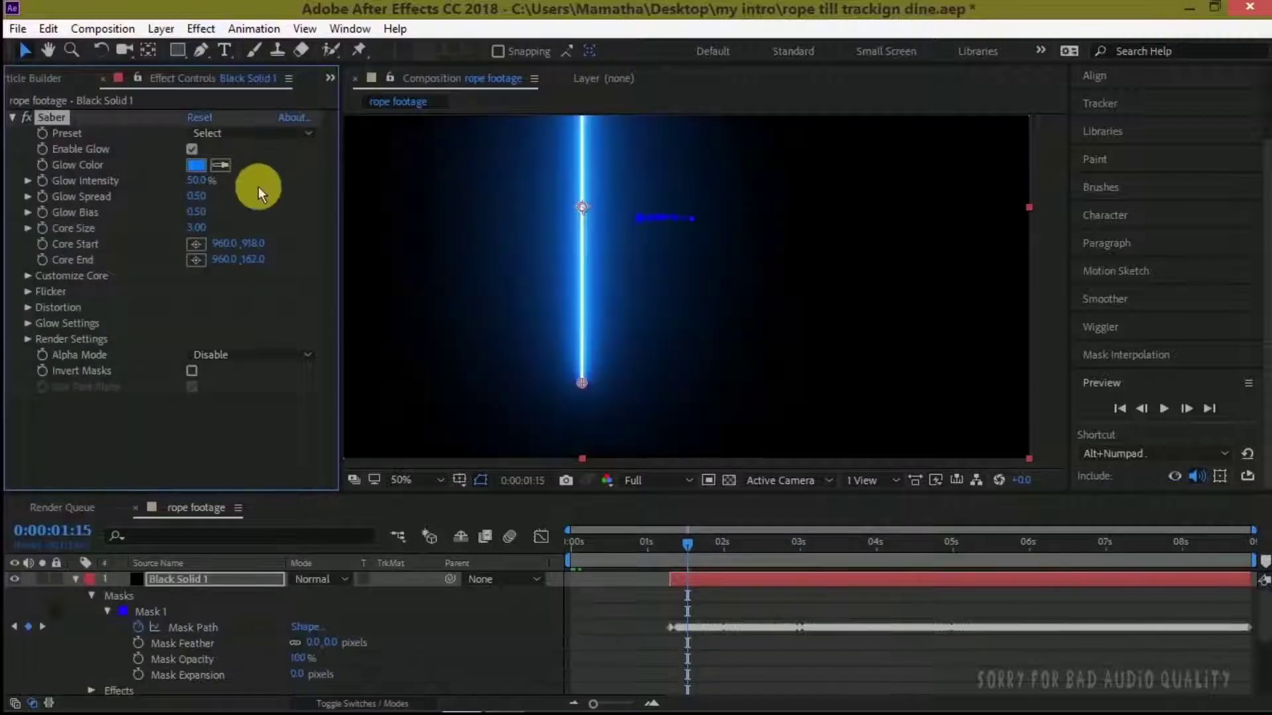
Step: Set Saber's Core Type to Layer Masks and the solid's blending mode to Screen
left_click(268, 133)
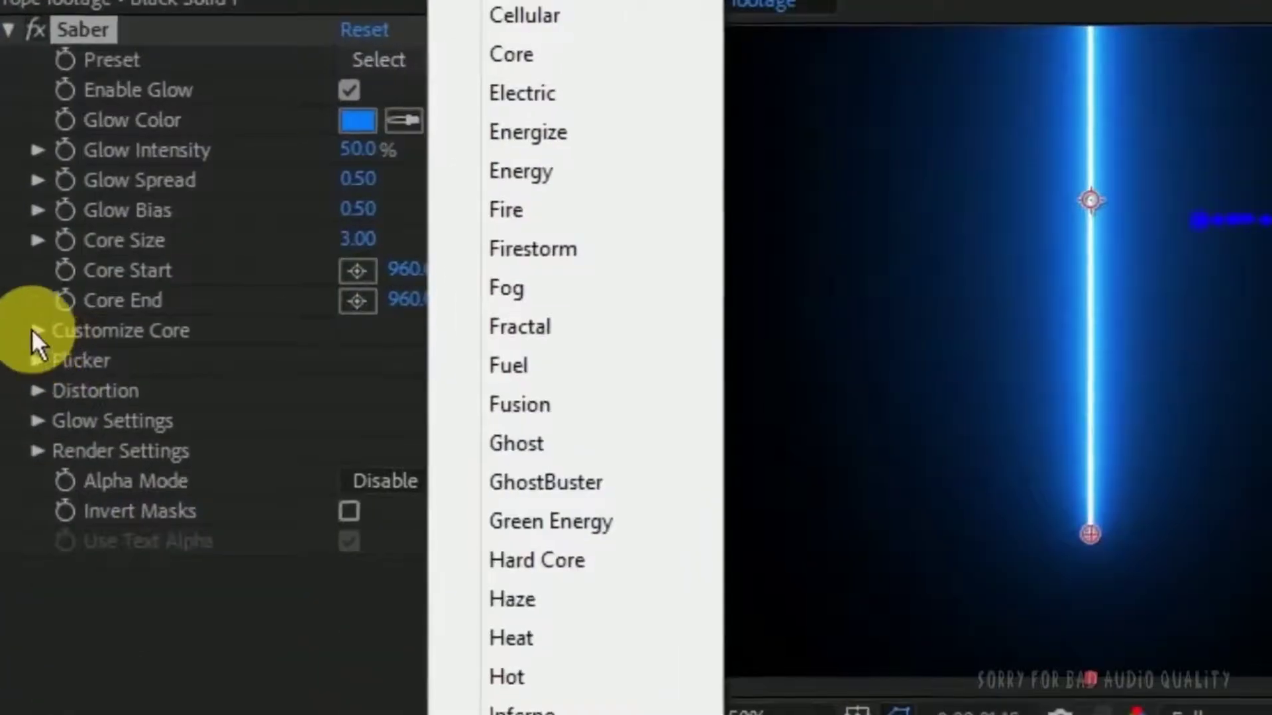
left_click(33, 327)
left_click(453, 364)
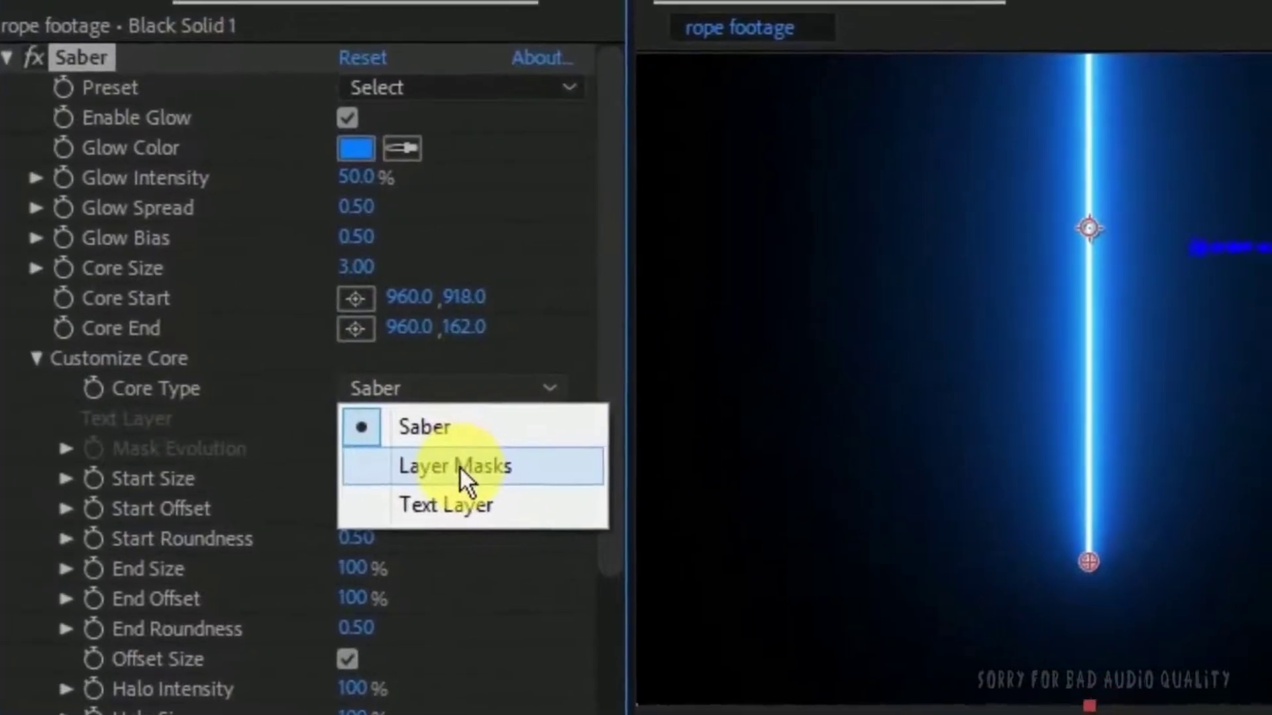
left_click(459, 467)
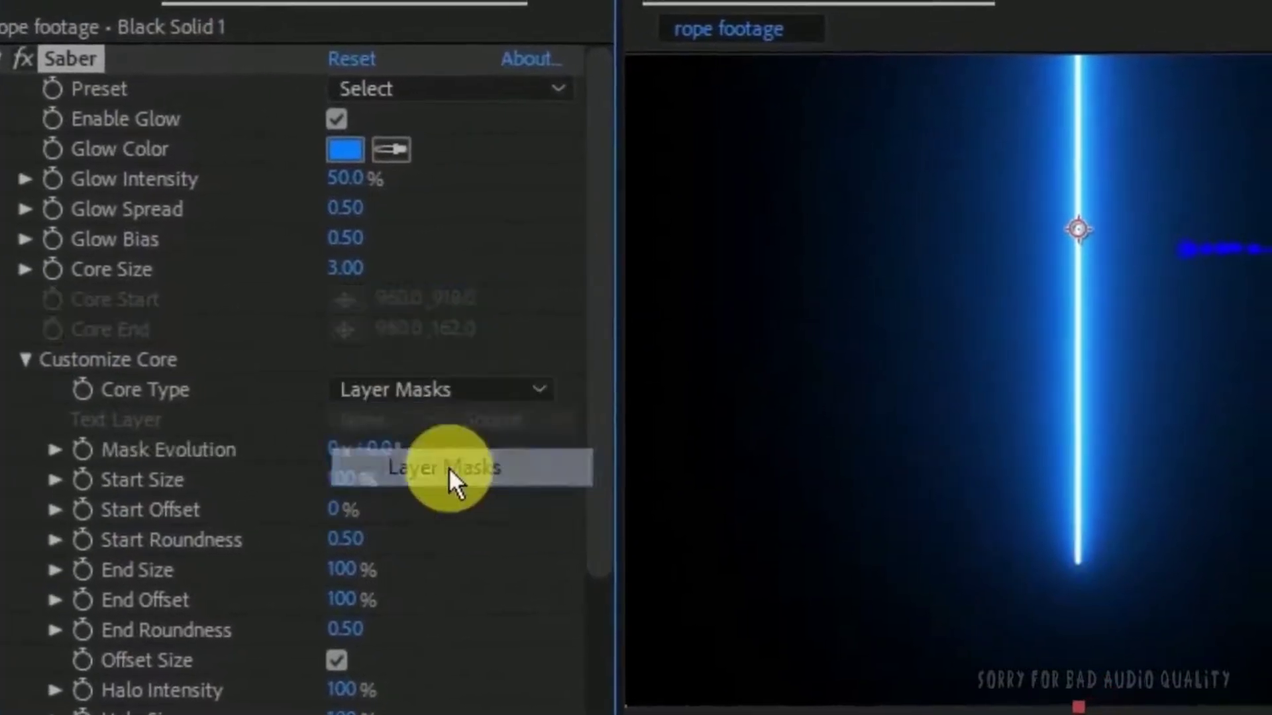
left_click(629, 702)
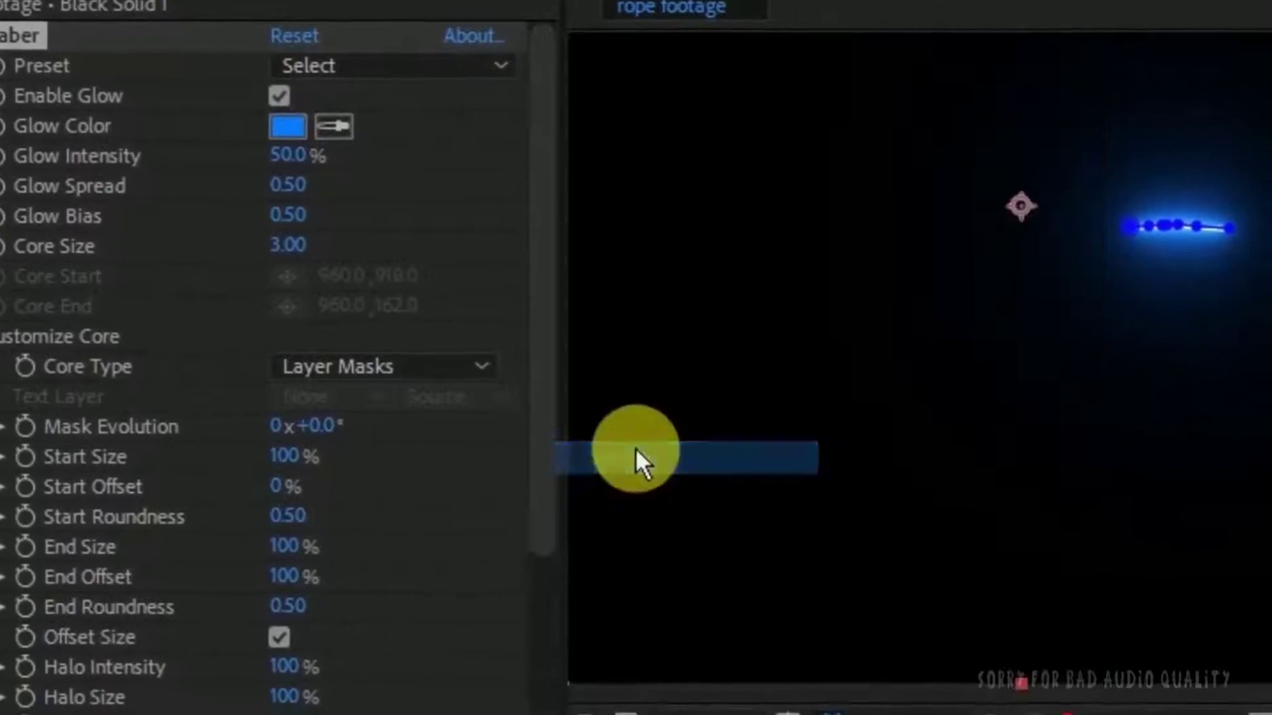
left_click(634, 447)
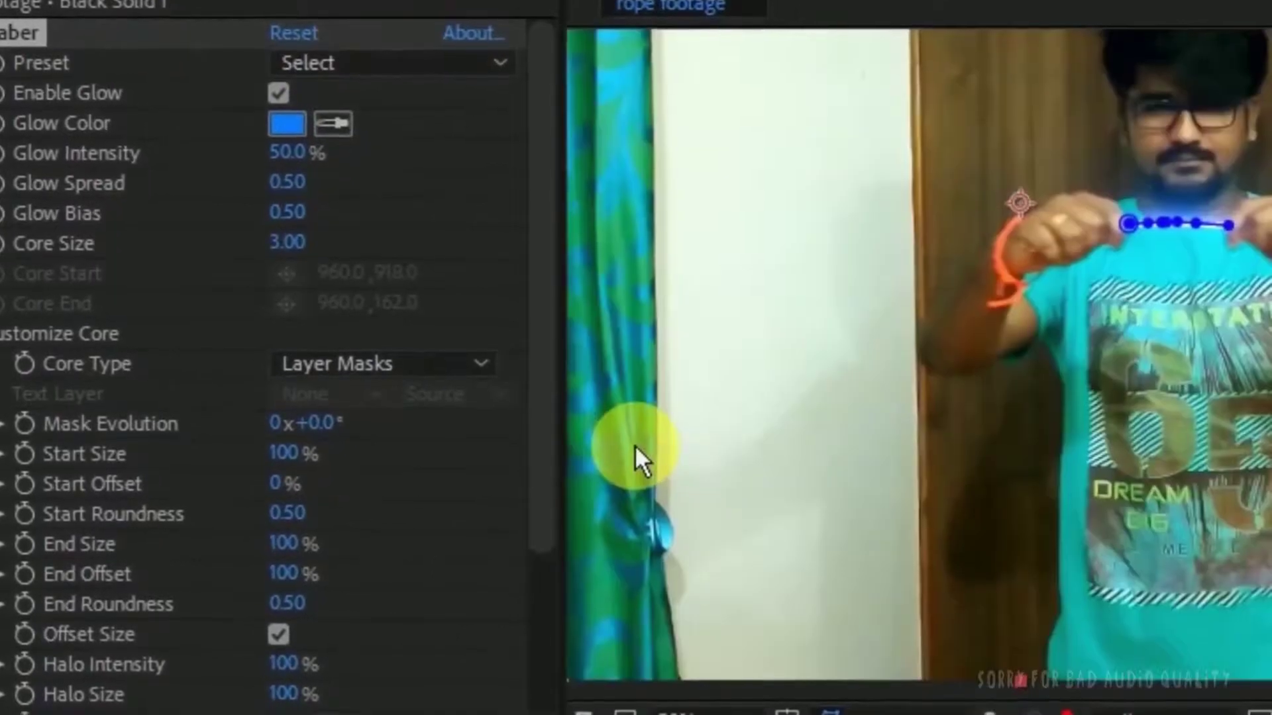
Step: Apply the Hard Core Saber preset and change the Glow Color to orange FF5400
left_click(331, 69)
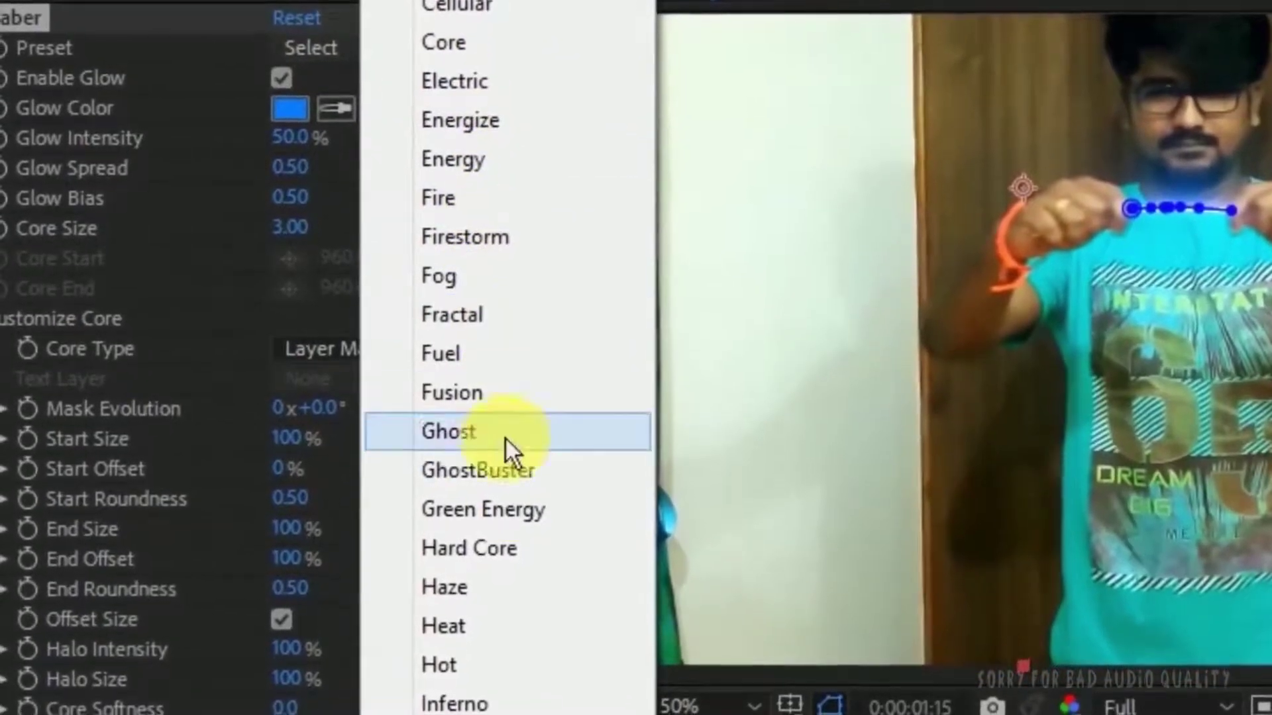
left_click(514, 549)
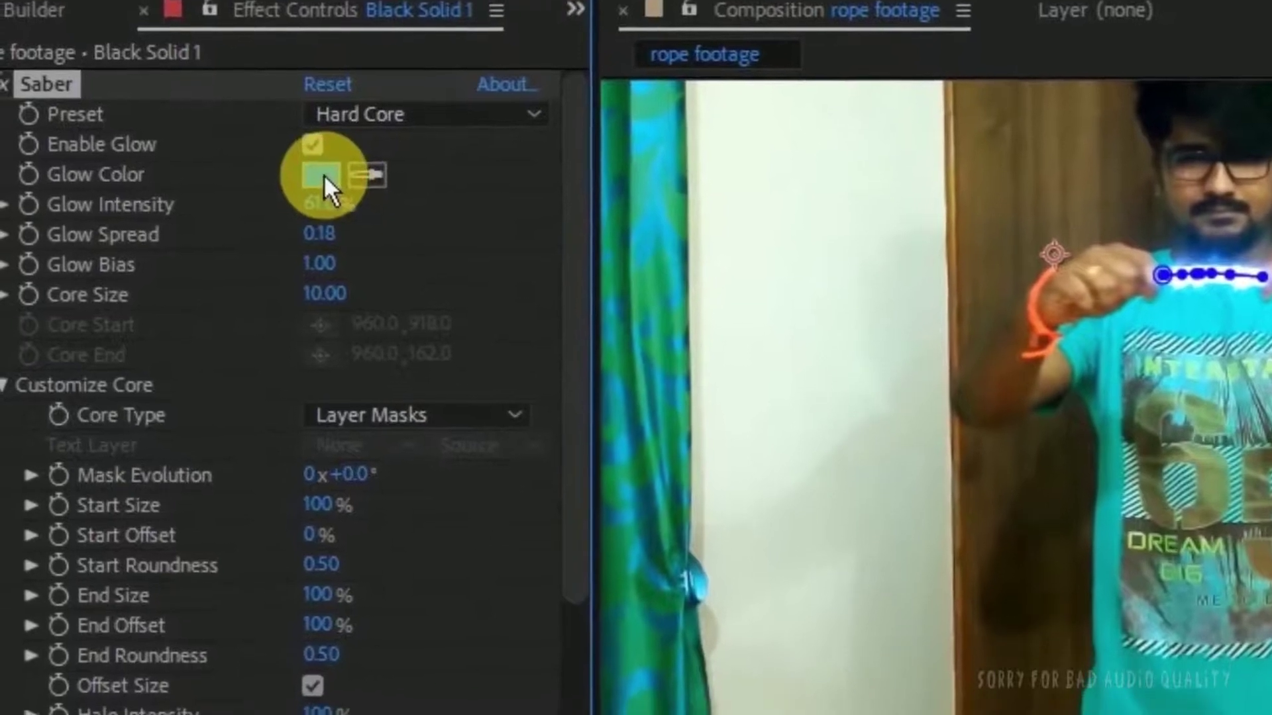
left_click(324, 196)
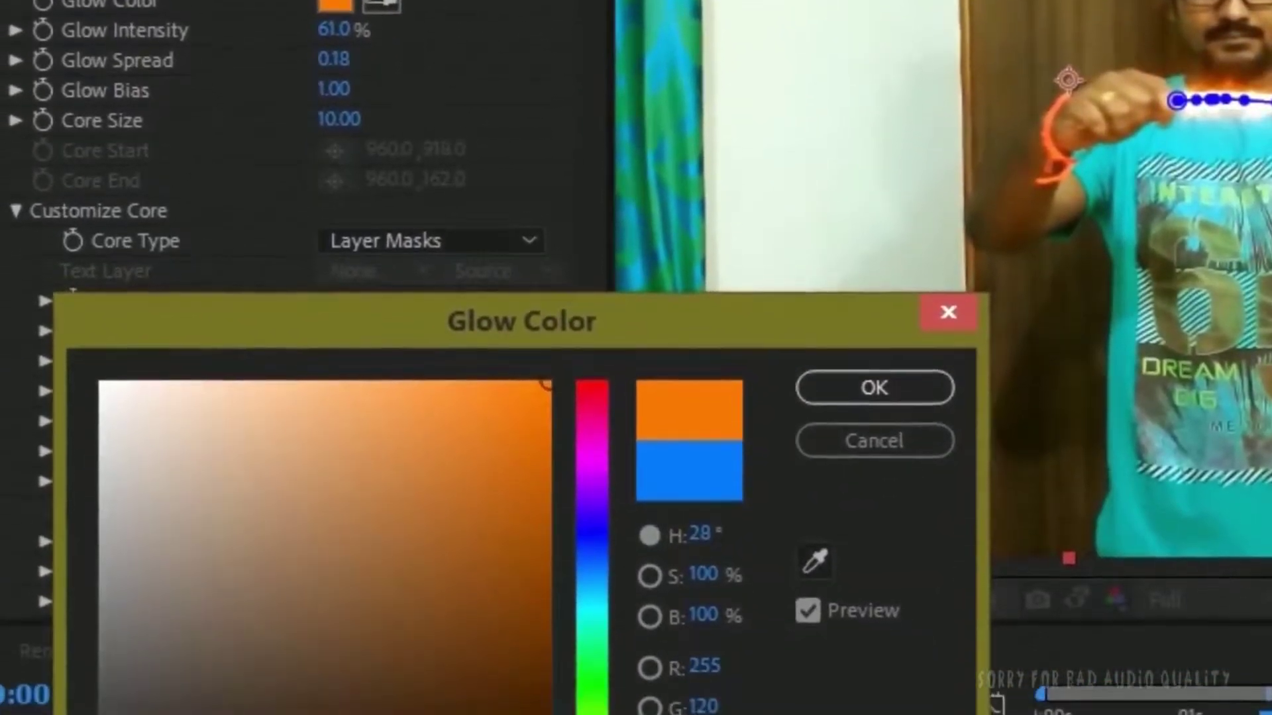
left_click_drag(590, 702, 589, 709)
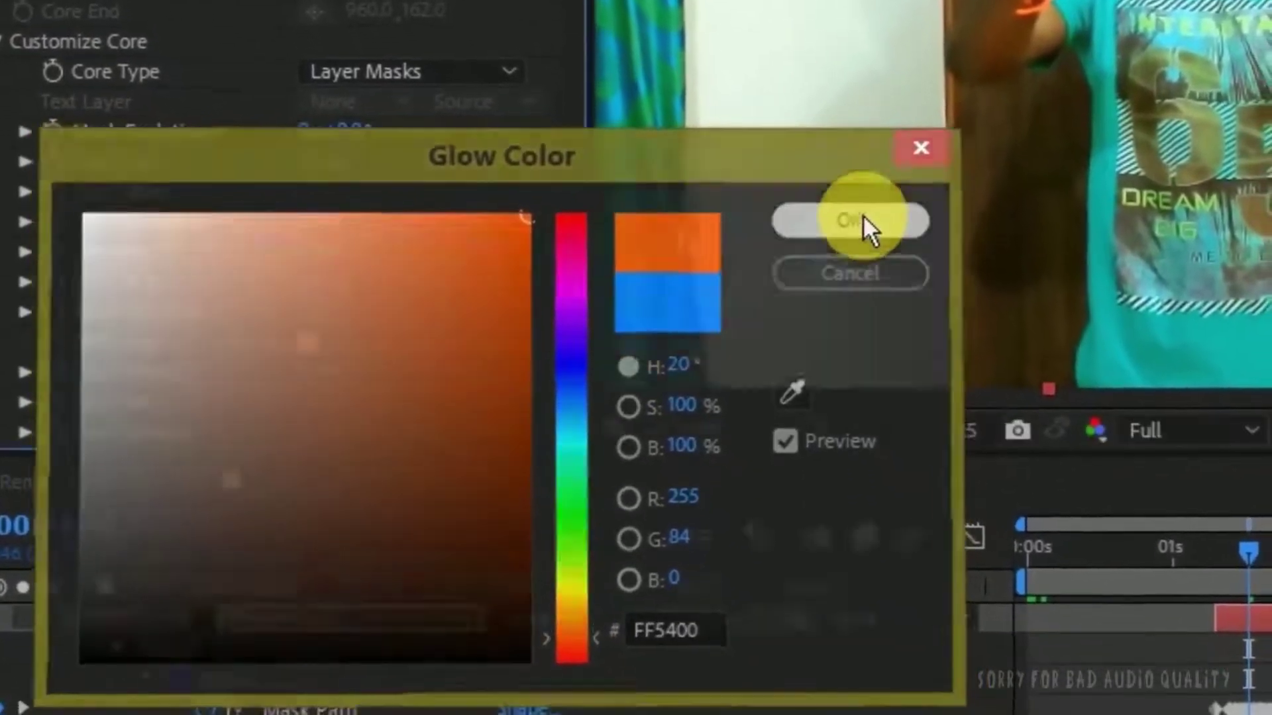
left_click(865, 229)
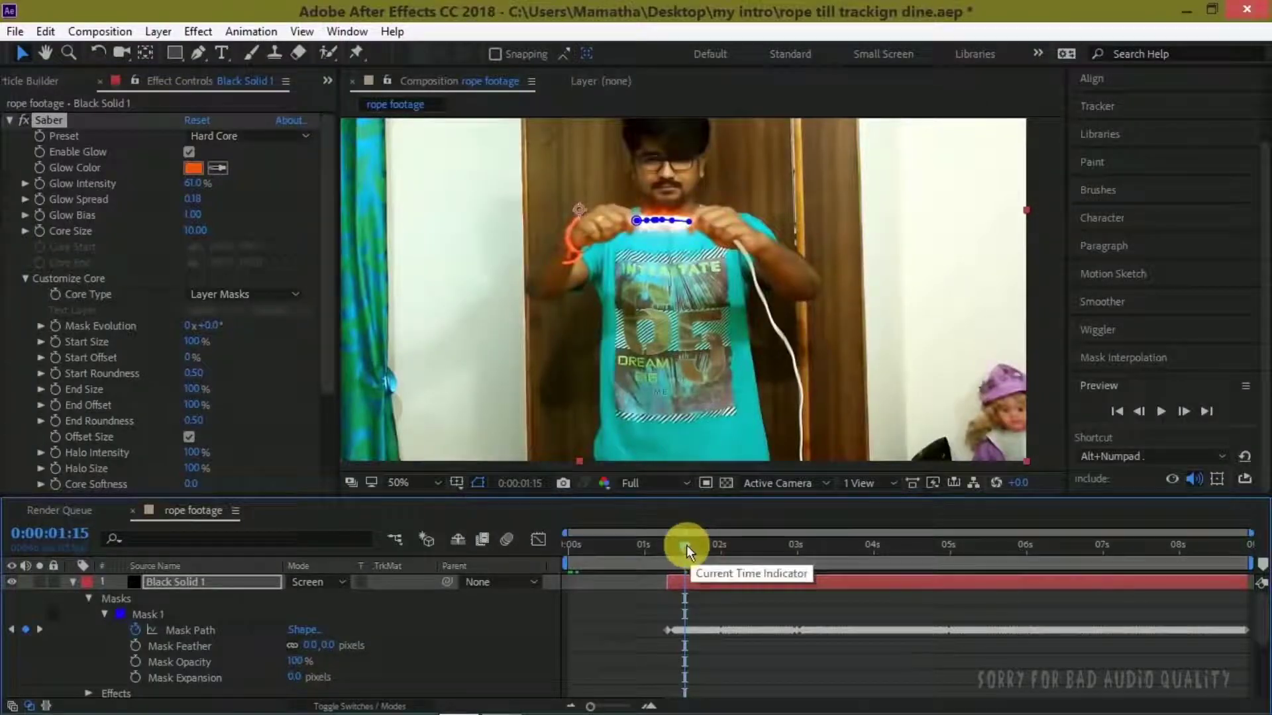
Step: At 0:00:02:07, hide the mask outline, set preview resolution to Third and start playback
left_click_drag(685, 546, 743, 550)
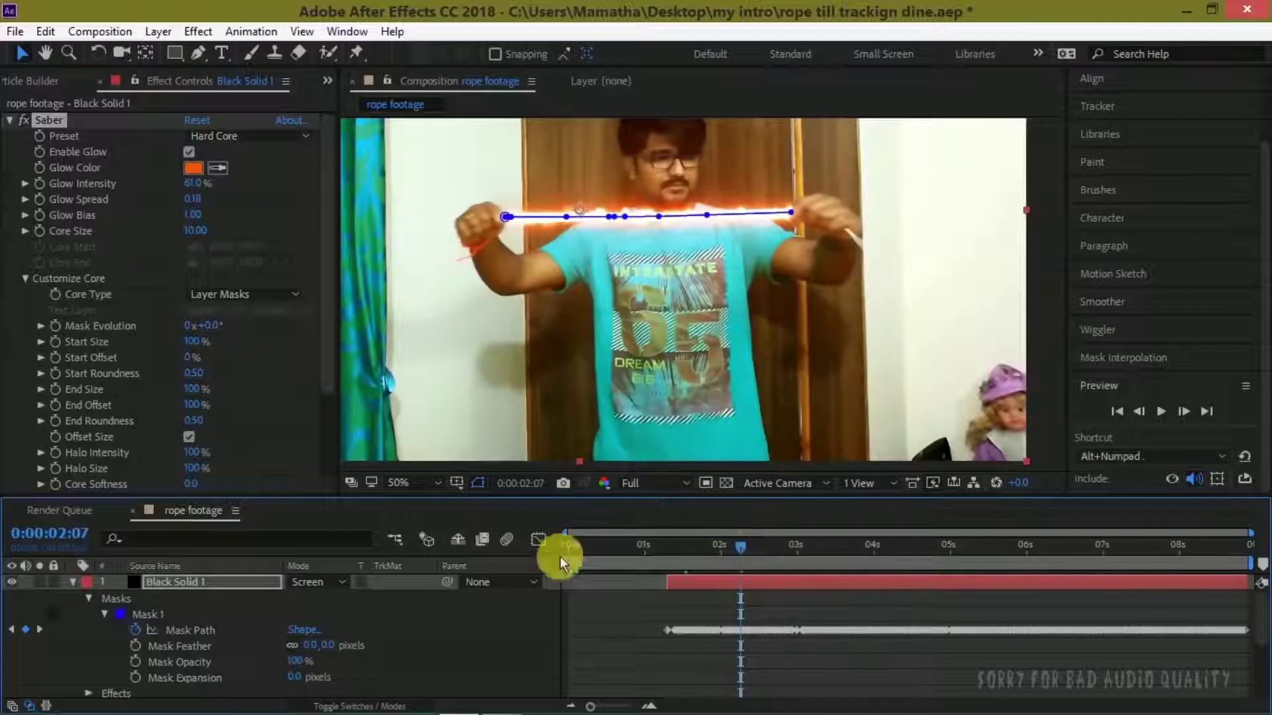
left_click(481, 485)
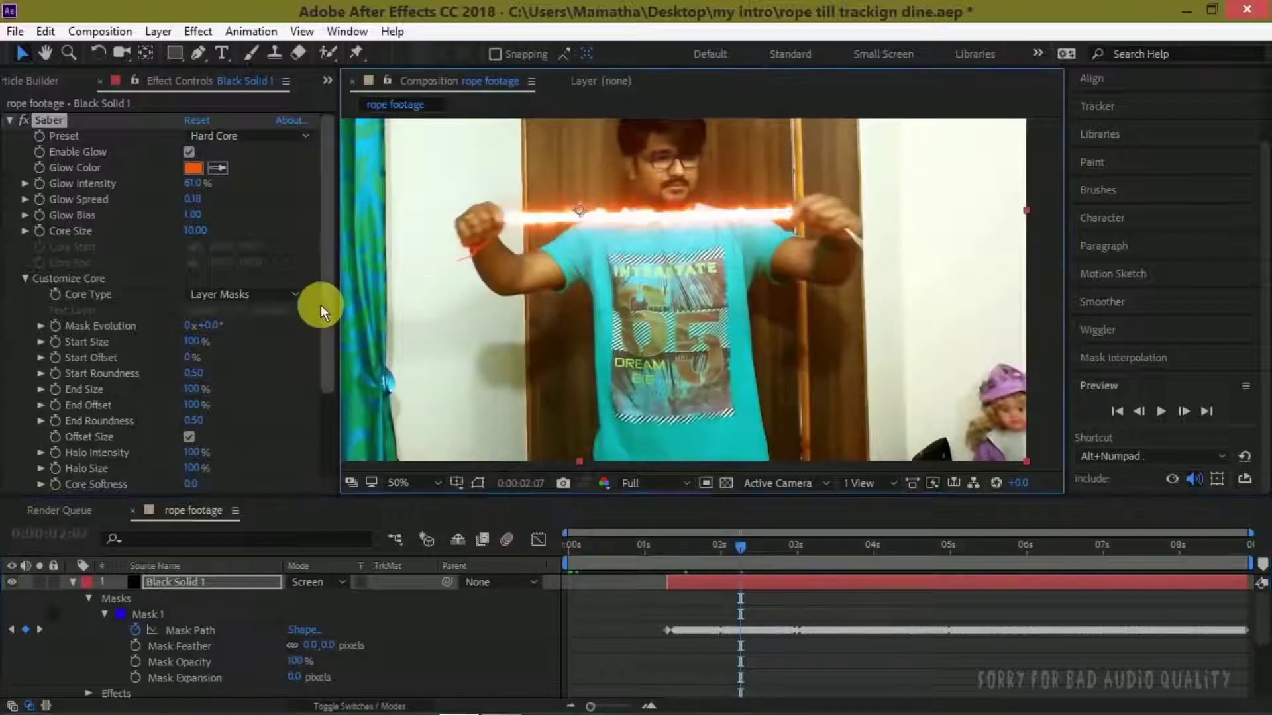
left_click(198, 231)
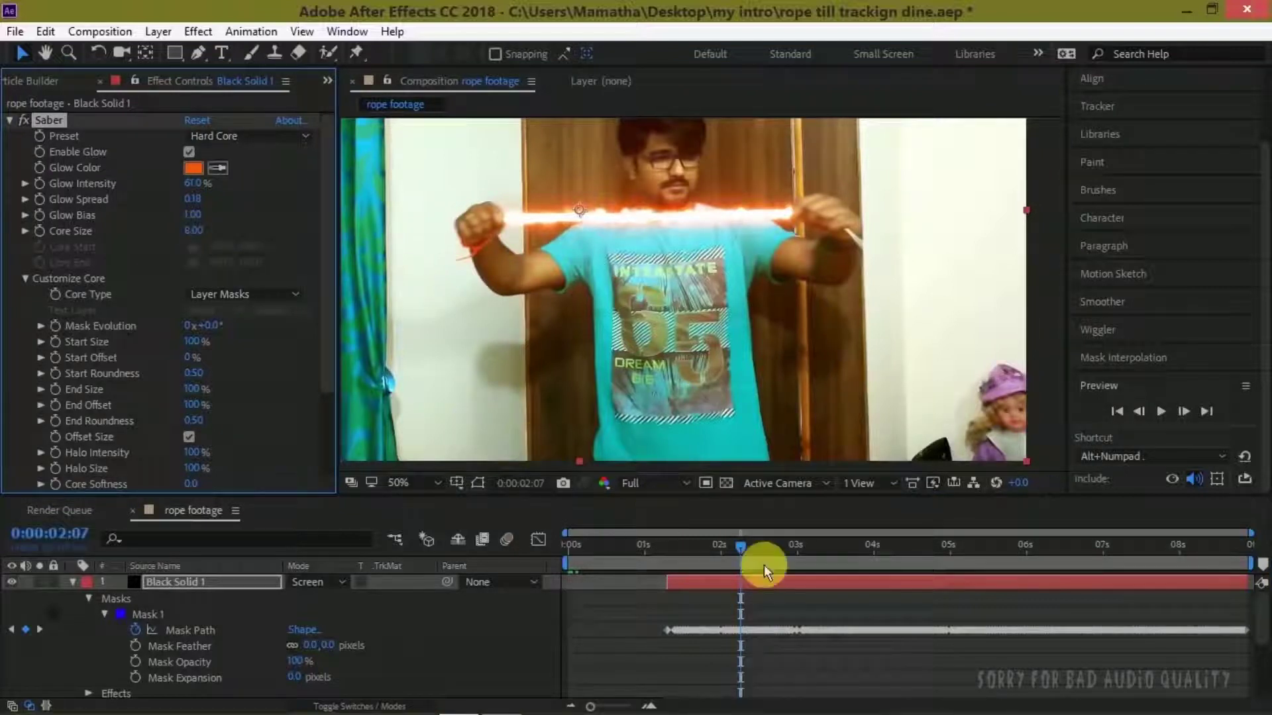
left_click(659, 487)
left_click(671, 571)
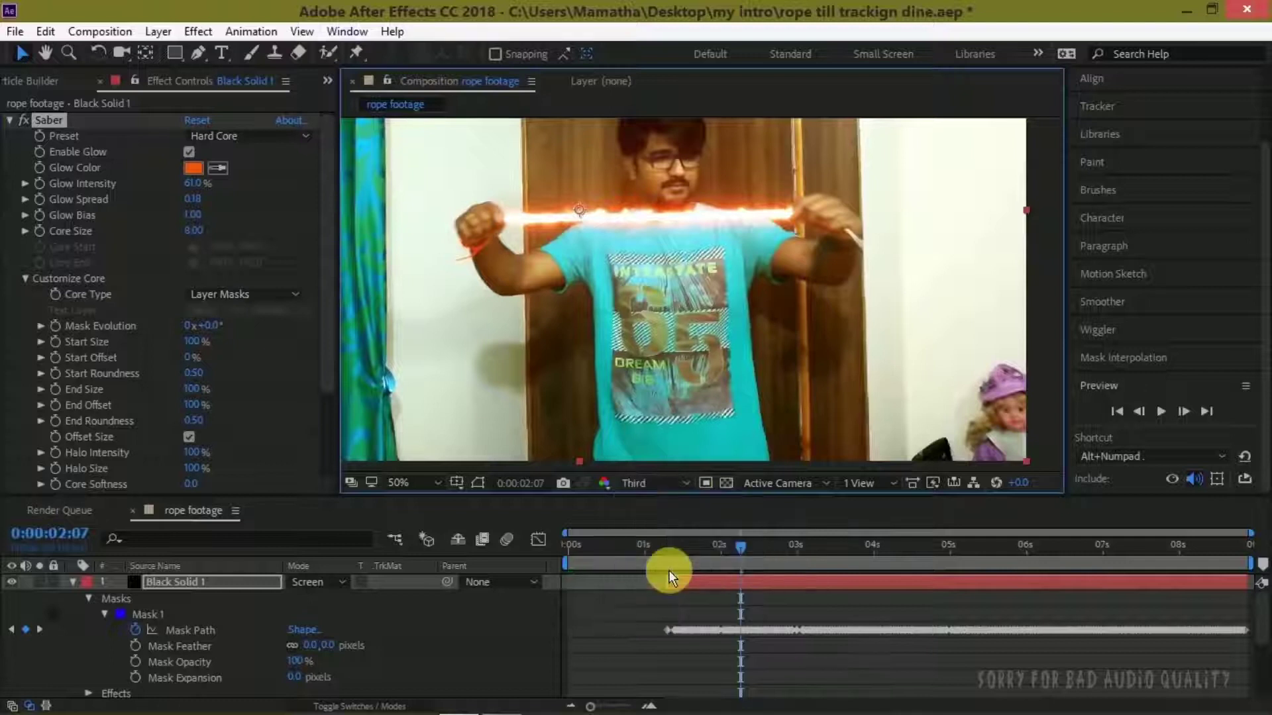
key("space")
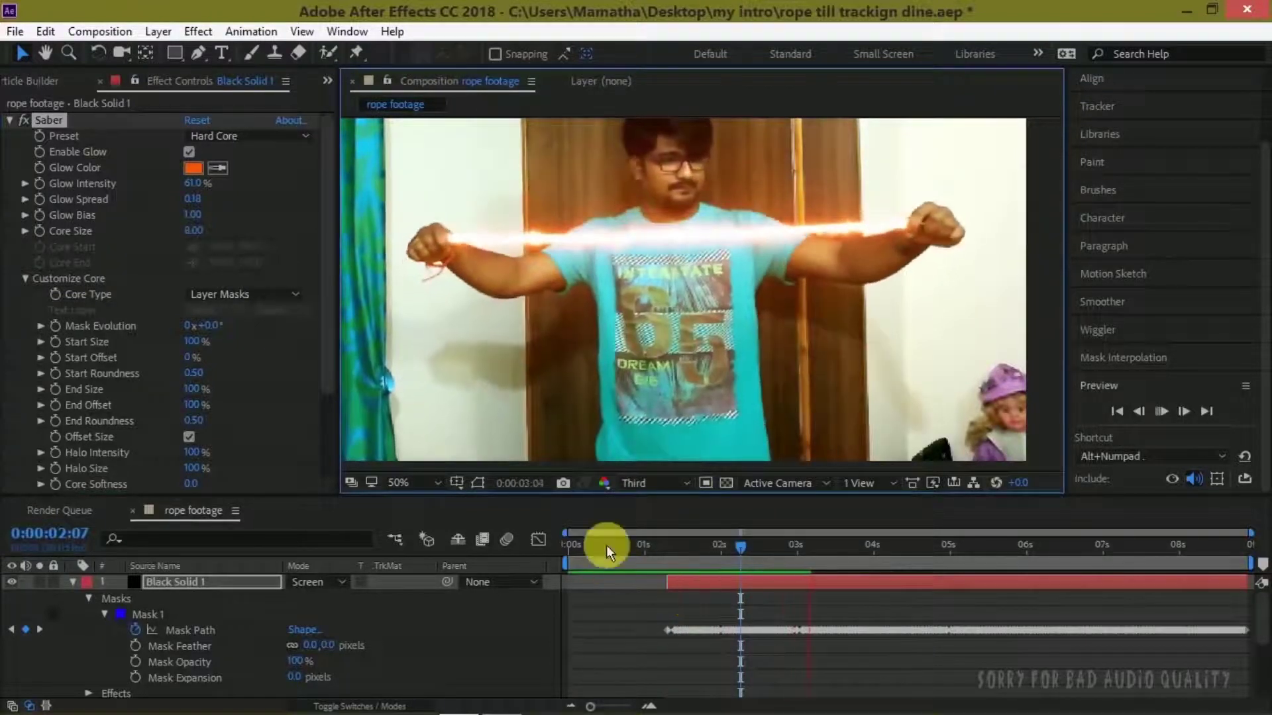
scroll(682, 292, "down", 2)
Step: Set viewer magnification to 33.3%, change Saber Core Size to 7, then stop the preview
left_click(418, 483)
left_click(428, 297)
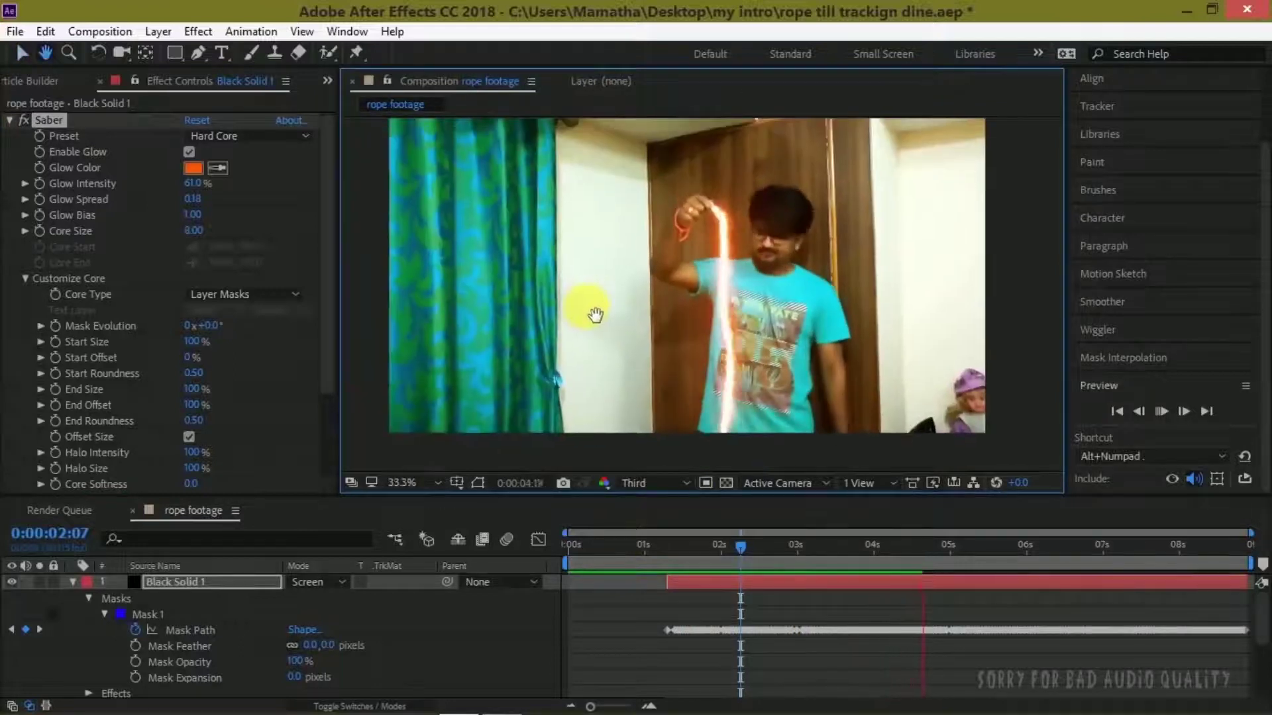
left_click(192, 231)
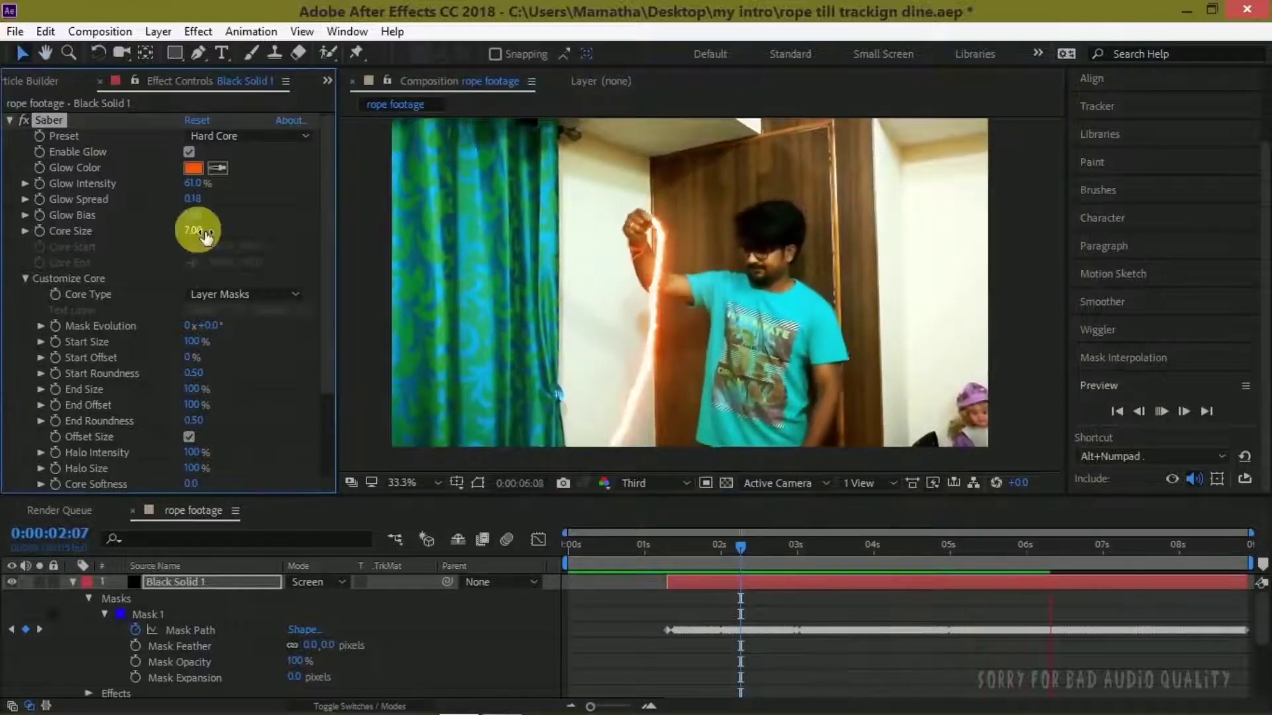
type("7")
key("Return")
left_click(73, 583)
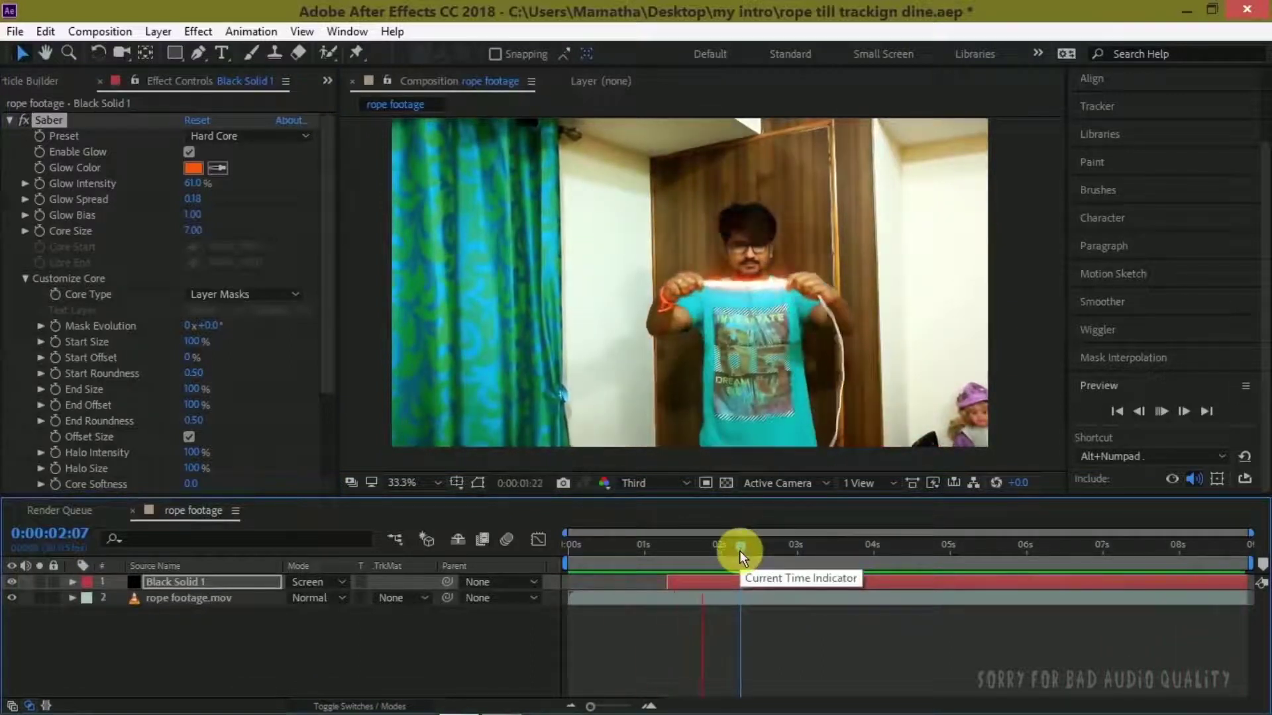
key("space")
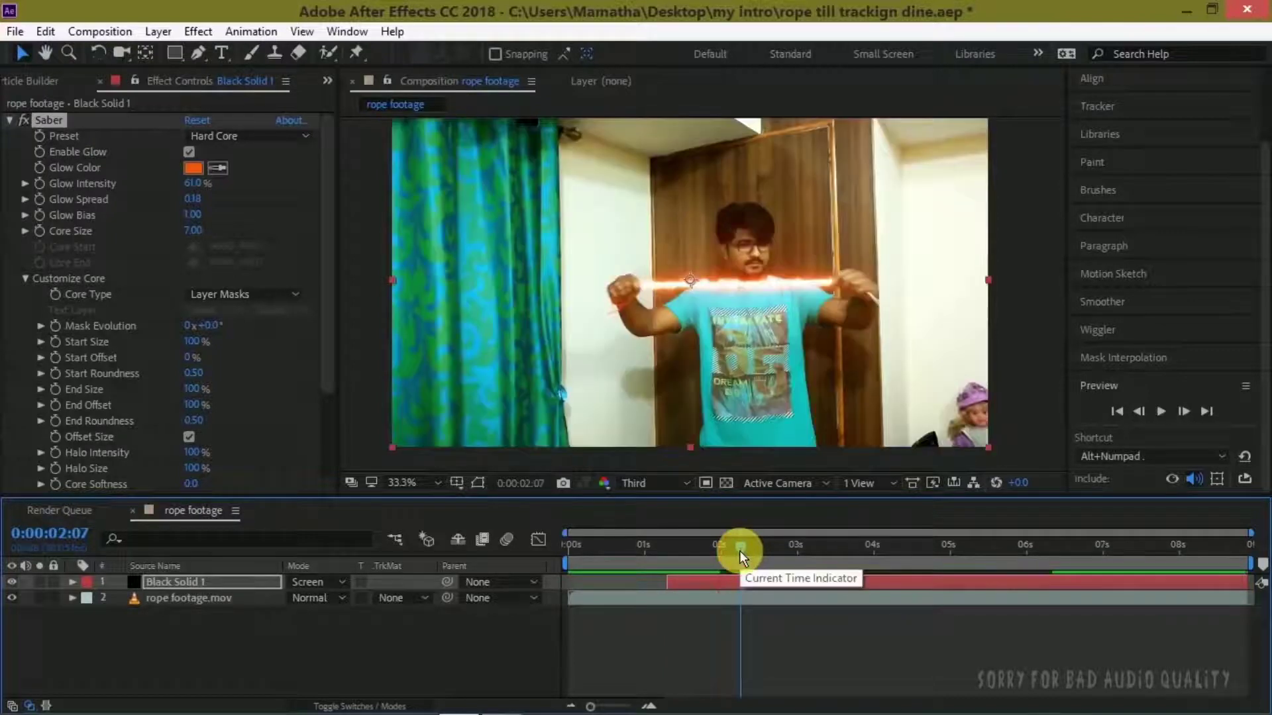
left_click(326, 82)
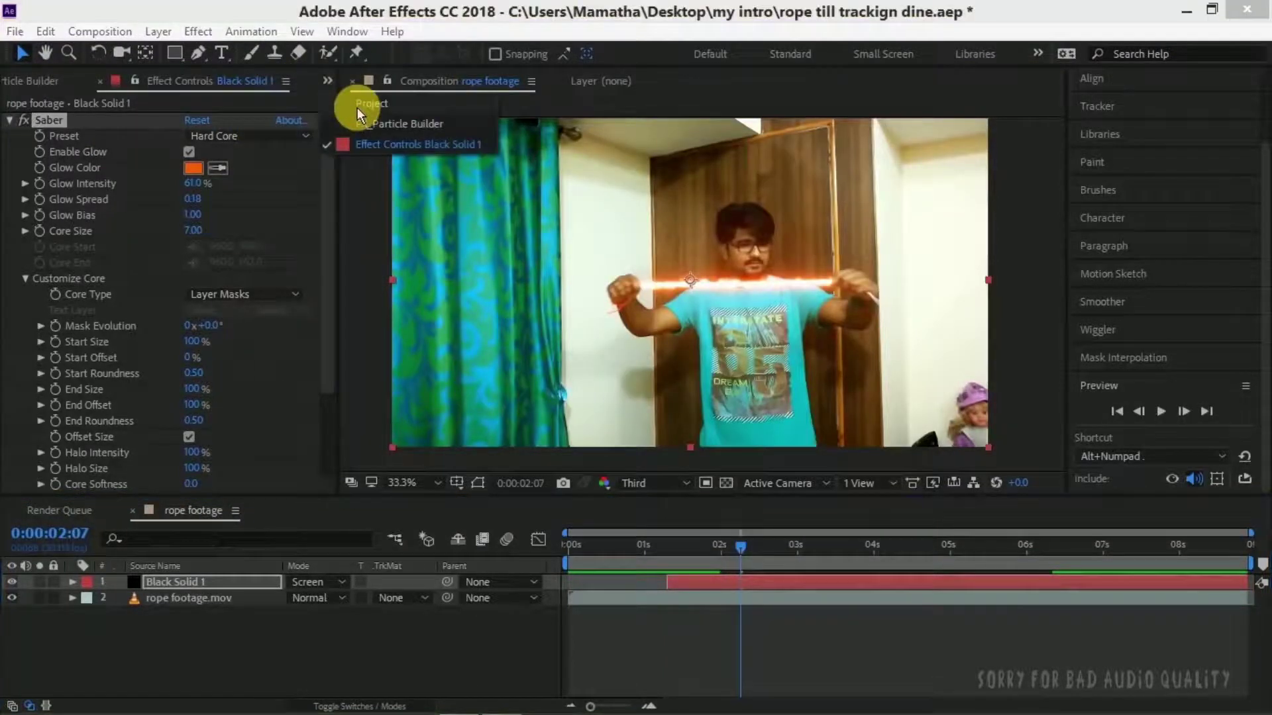
Step: Show the Project panel and start a new solid layer from Layer > New > Solid
left_click(361, 104)
left_click(232, 432)
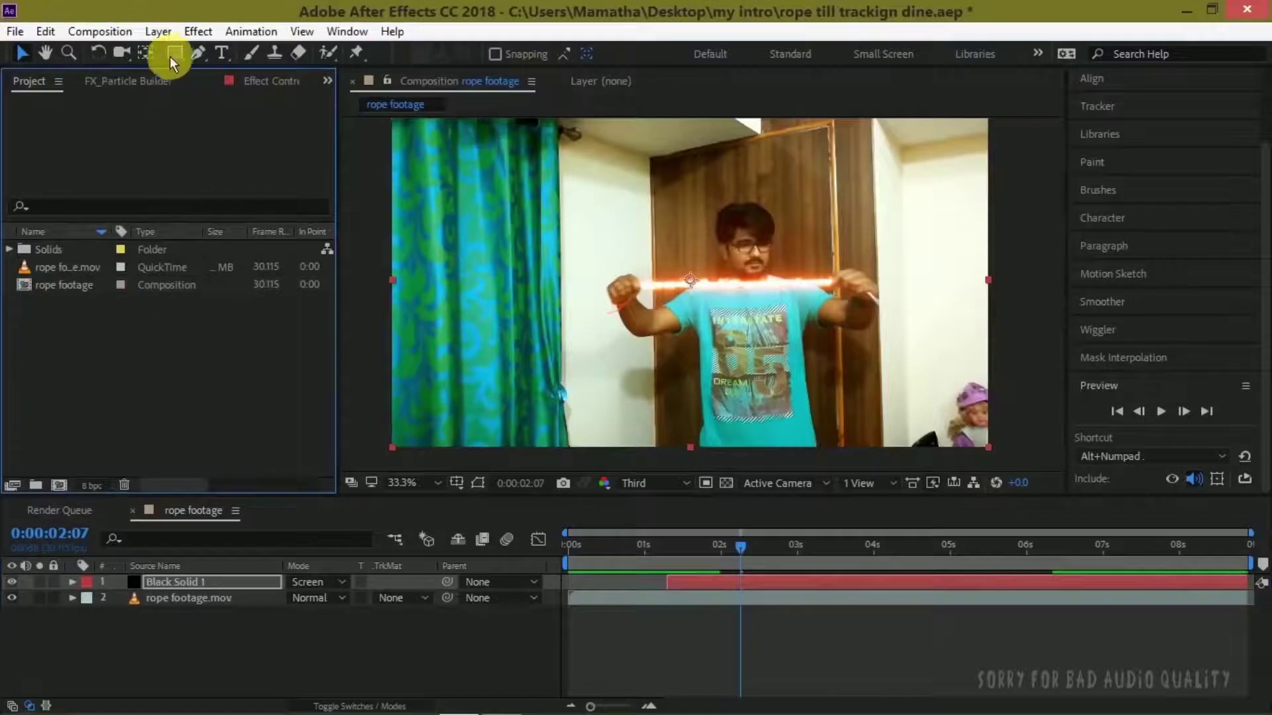
left_click(169, 31)
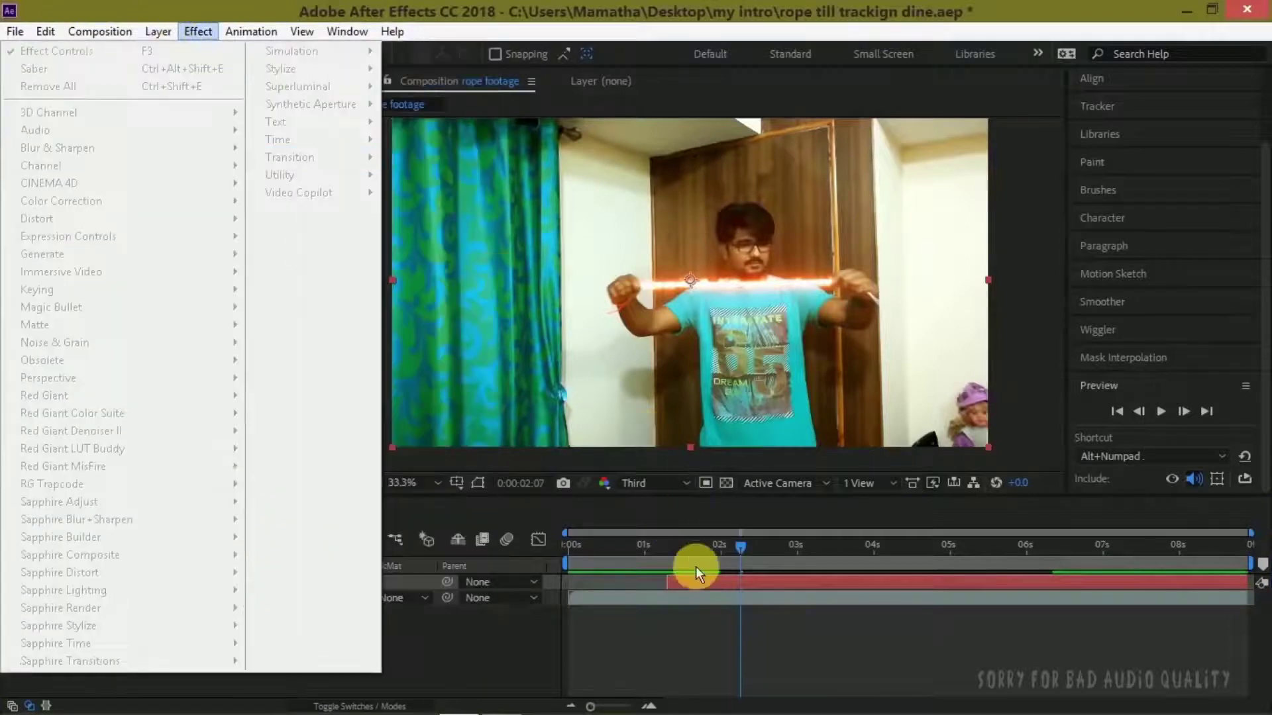
left_click(686, 583)
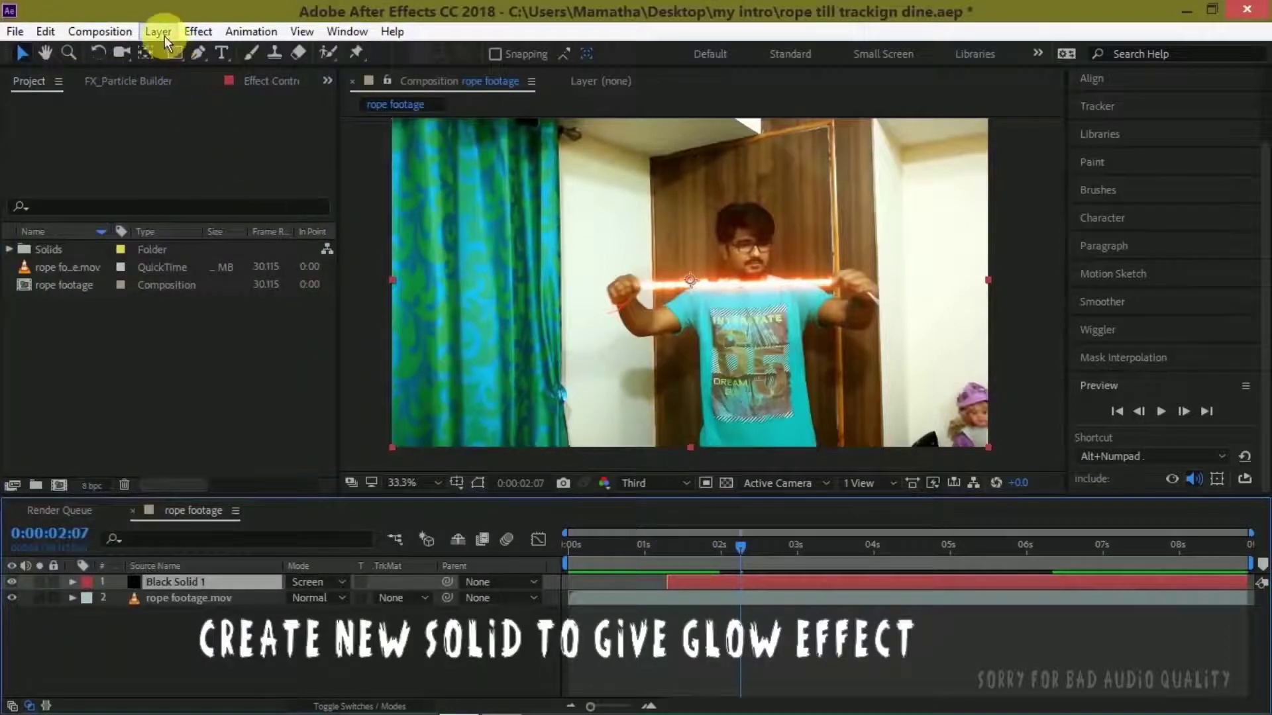
left_click(164, 35)
mouse_move(146, 50)
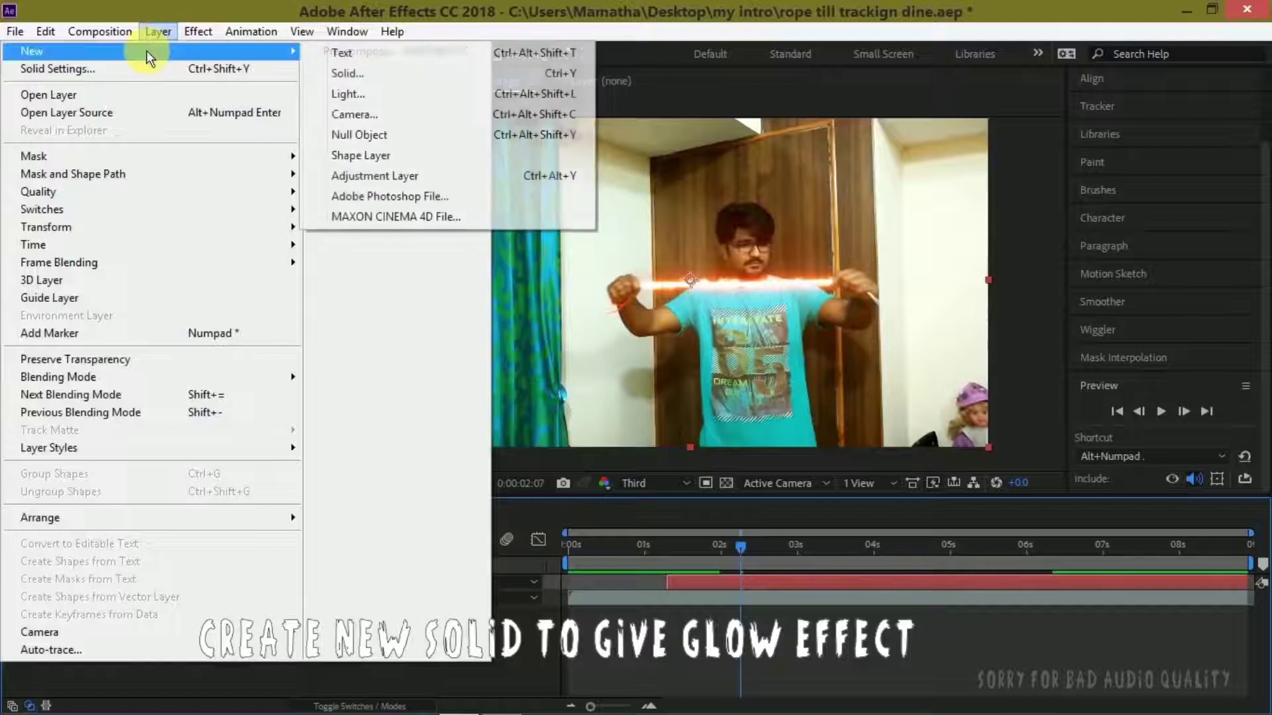
left_click(352, 70)
Step: Set the new solid's colour to bright orange FF4E00 and accept it
left_click(623, 480)
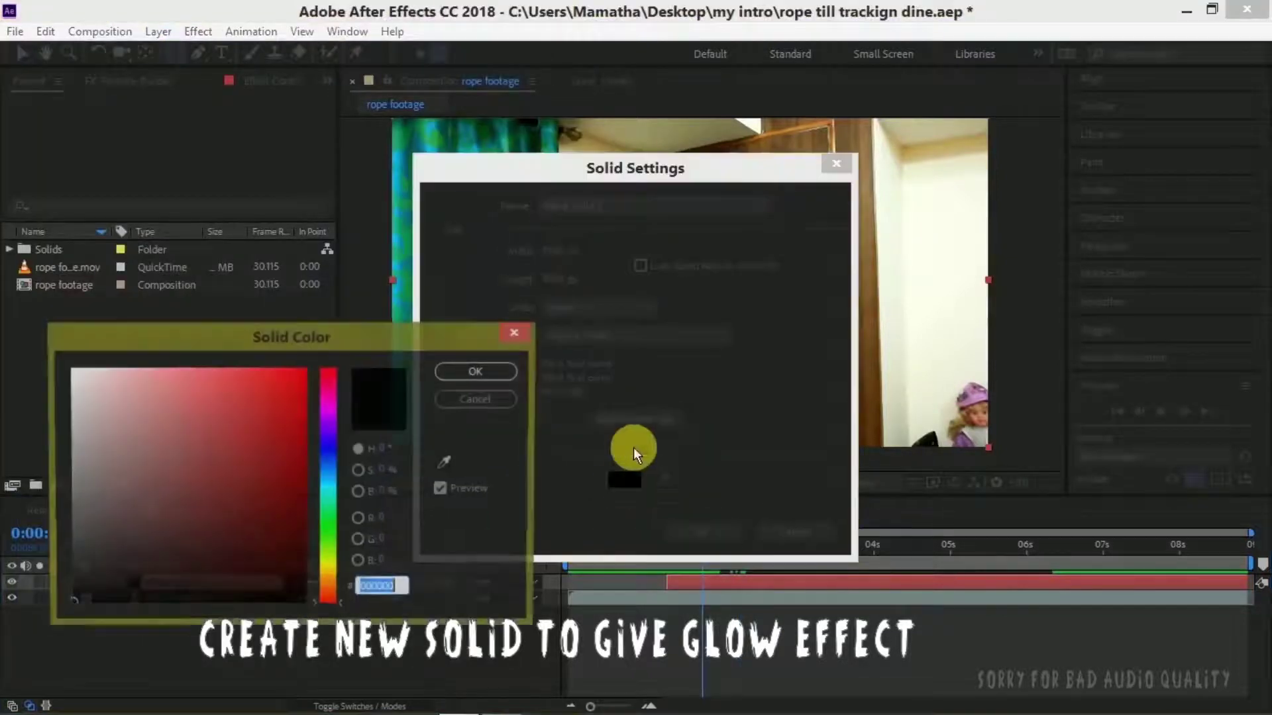
left_click(335, 587)
left_click_drag(301, 573, 329, 338)
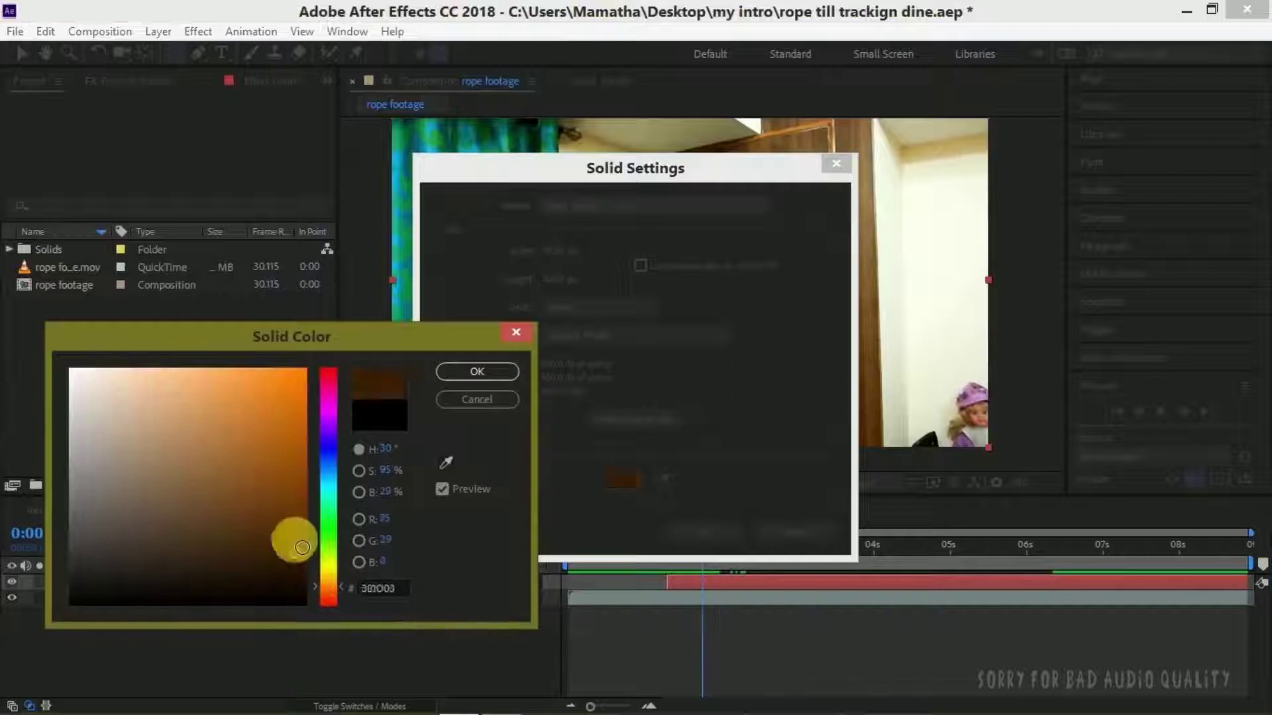
left_click_drag(335, 619, 328, 593)
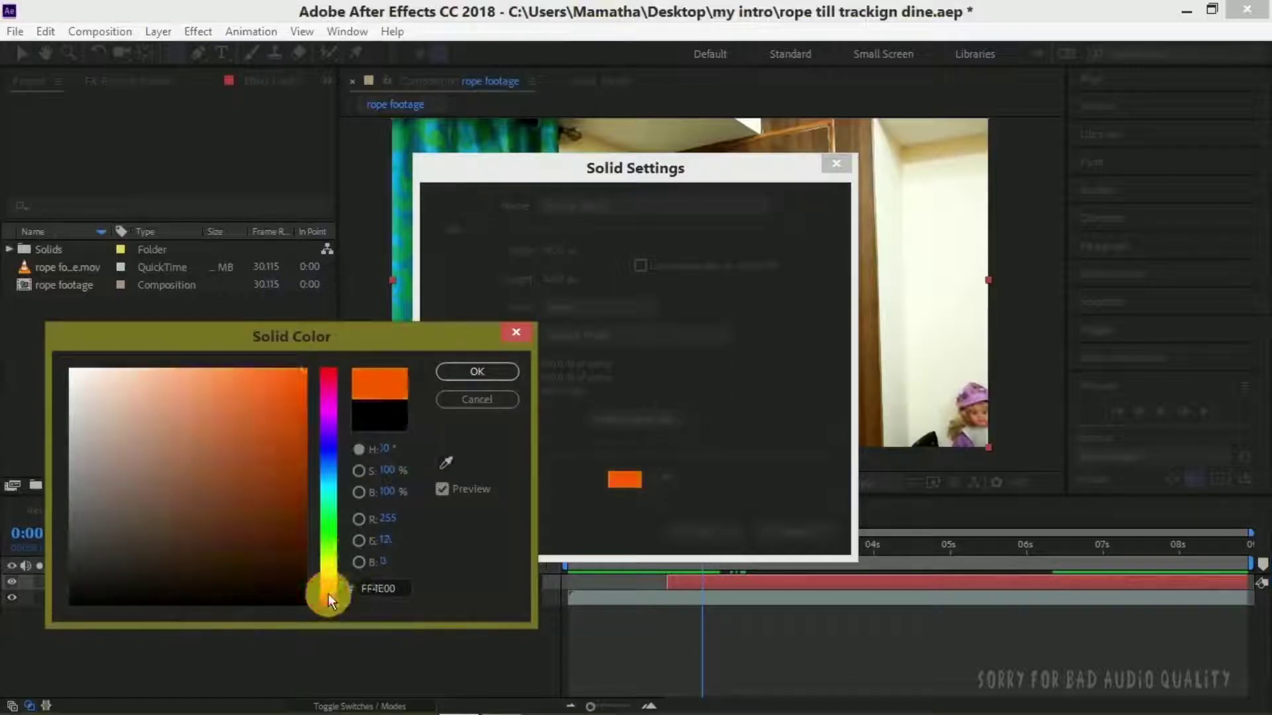
left_click(457, 372)
Step: Create Orange Solid 1 and set its blending mode to Screen
left_click(715, 531)
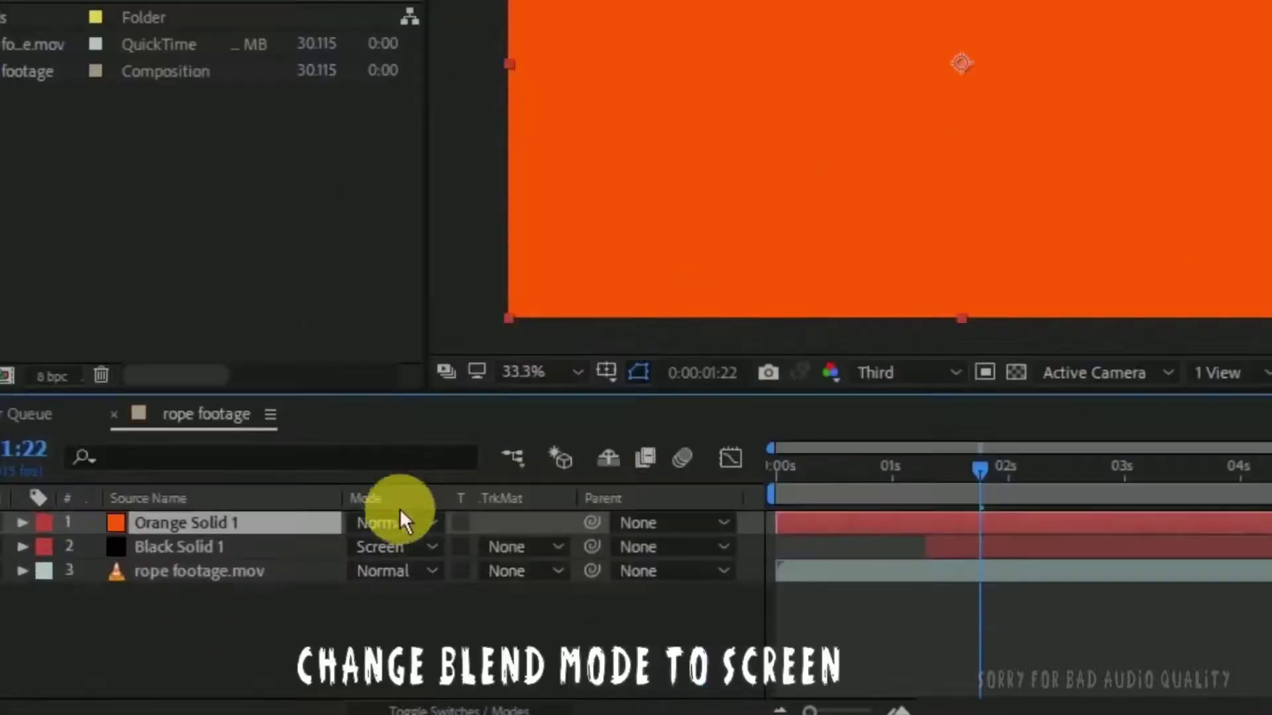
left_click(315, 581)
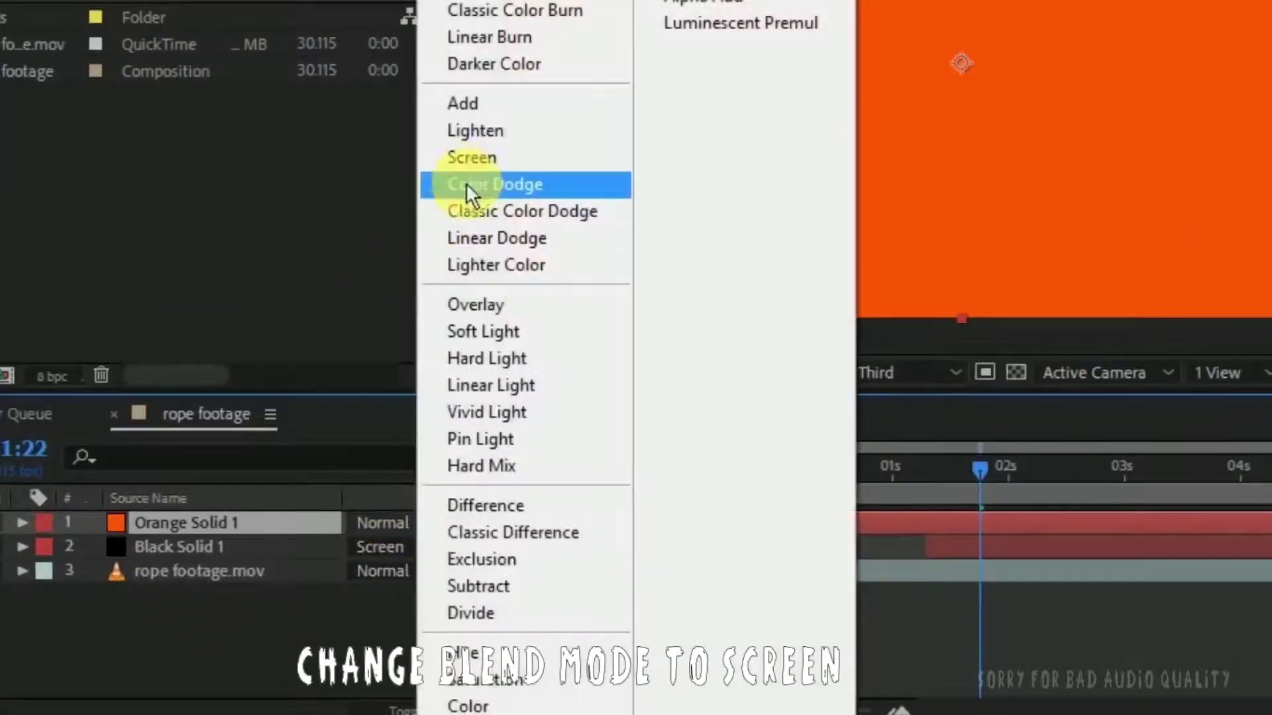
left_click(471, 159)
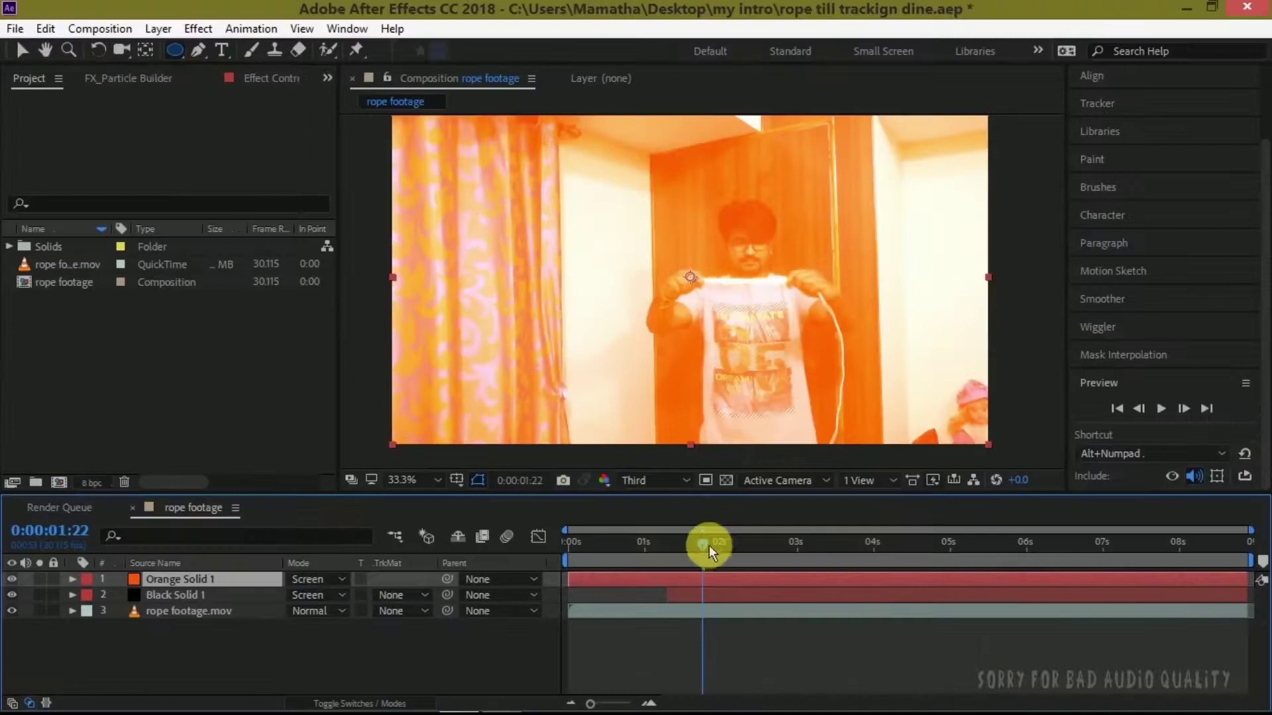
Step: Trim the orange solid to start at 0:00:01:08 and draw an ellipse mask around the hands
left_click_drag(709, 551, 669, 563)
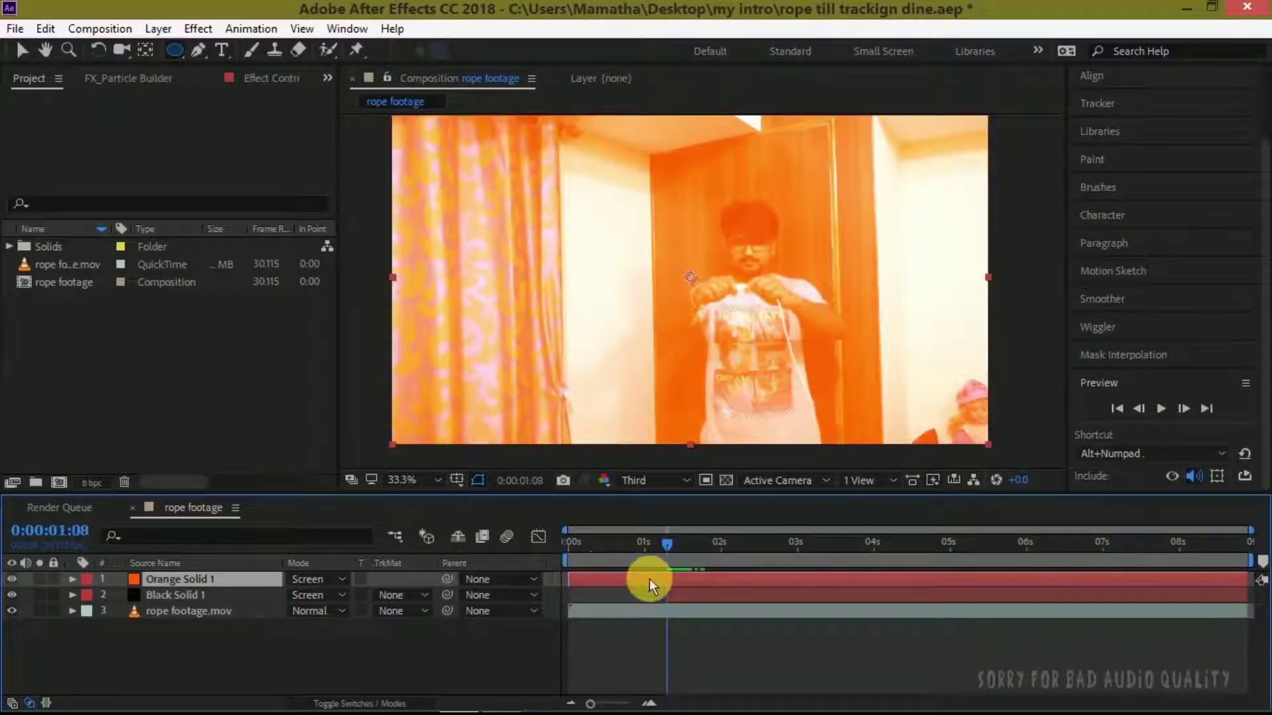
left_click_drag(573, 584, 651, 583)
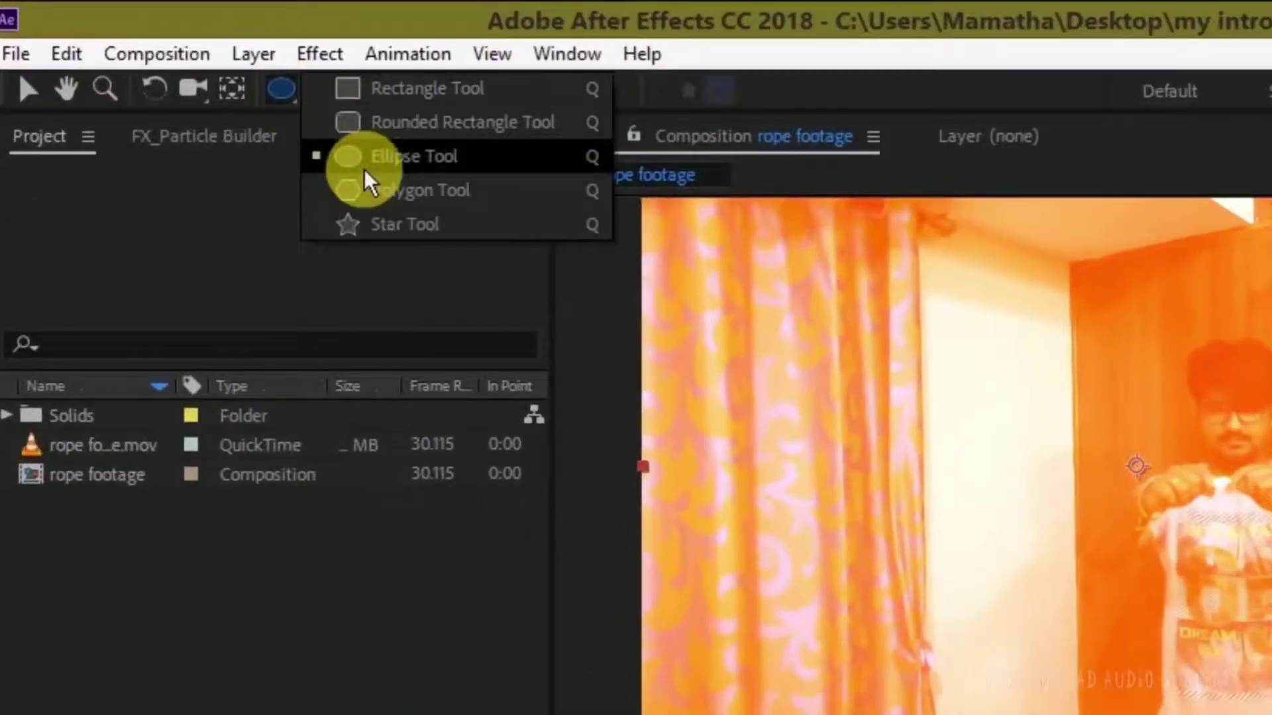
left_click_drag(281, 88, 364, 158)
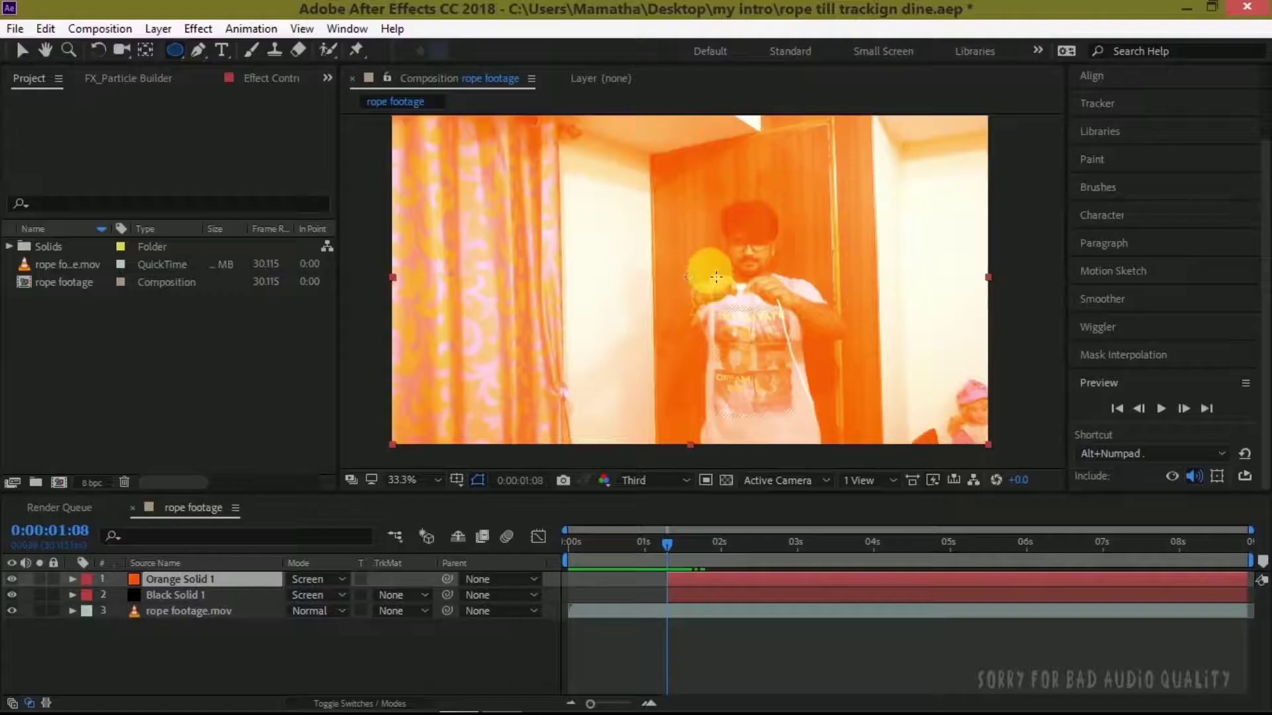
left_click_drag(707, 274, 775, 310)
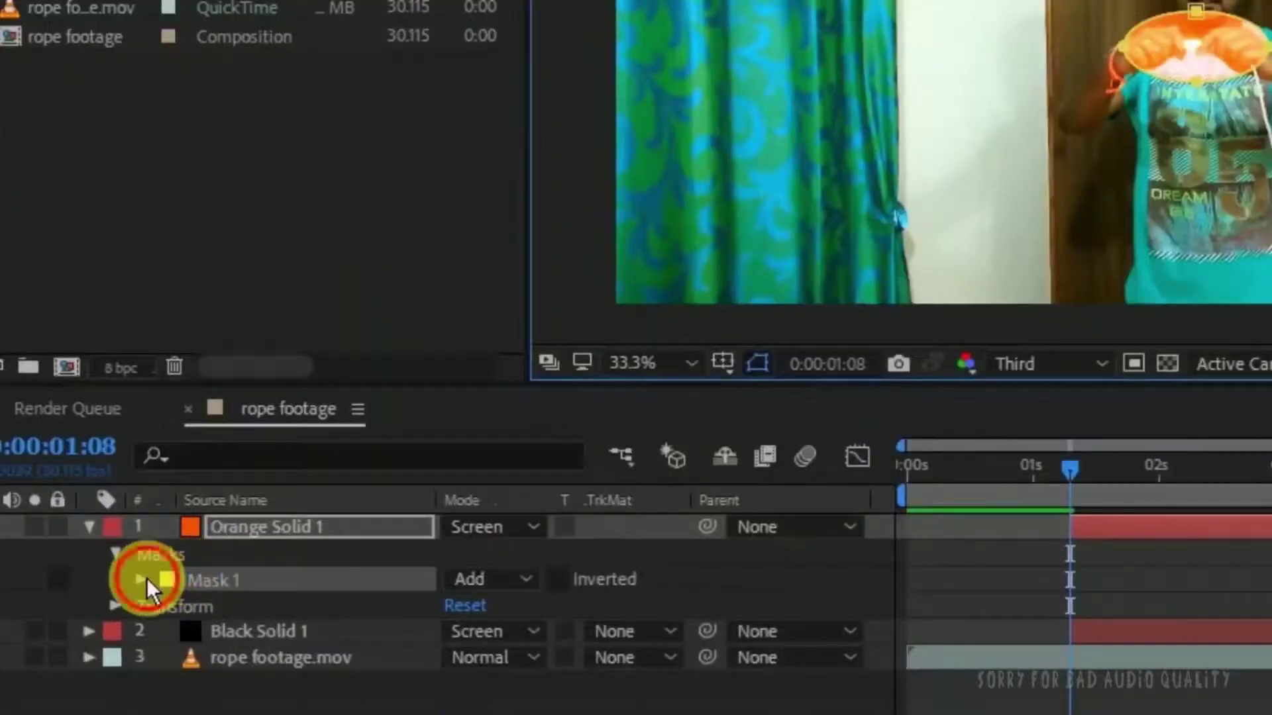
Step: Set a Mask Path keyframe on Orange Solid 1's mask, feather its edge, and show the outline
left_click(141, 579)
left_click(193, 607)
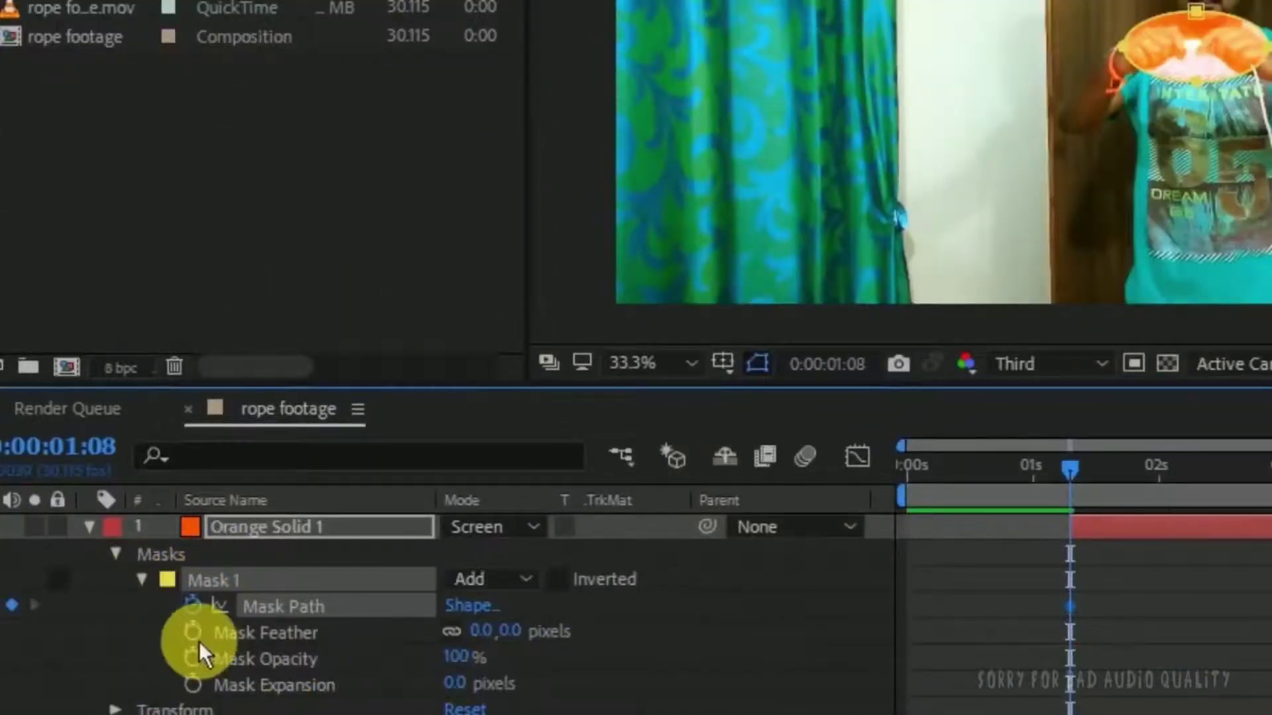
mouse_move(500, 631)
left_mouse_down()
mouse_move(702, 646)
mouse_move(675, 644)
left_mouse_up()
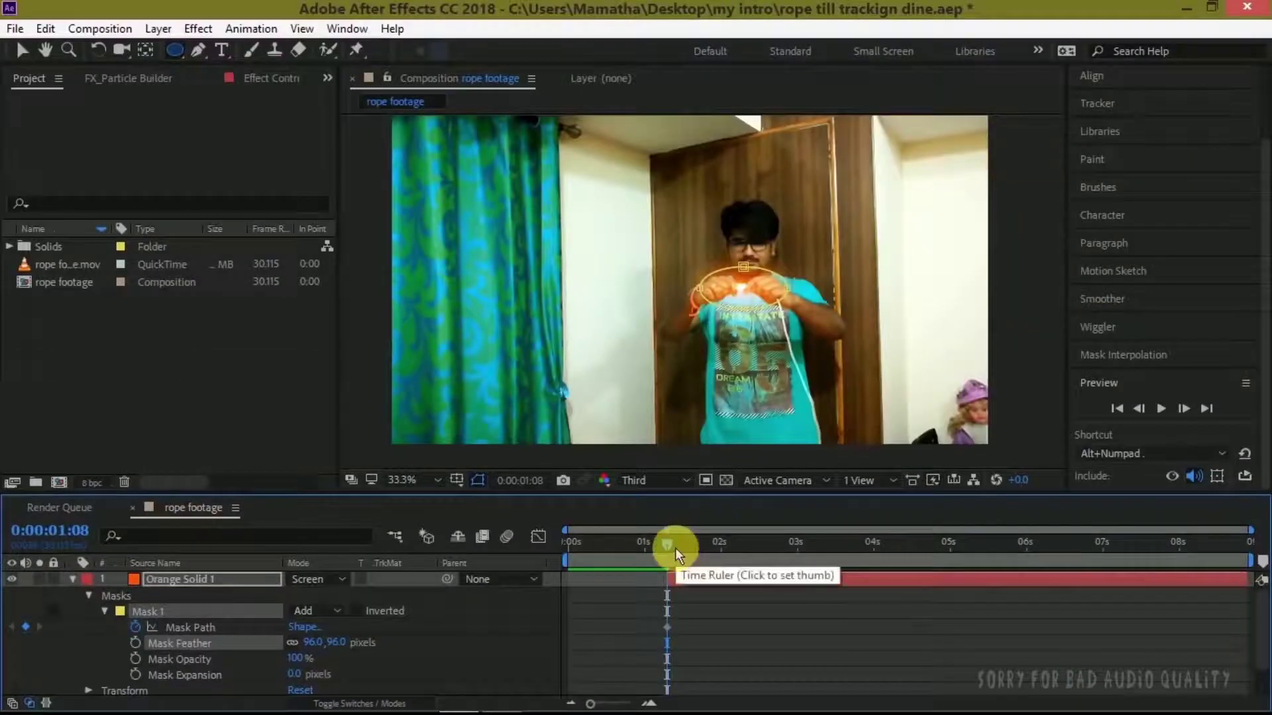
left_click(672, 575)
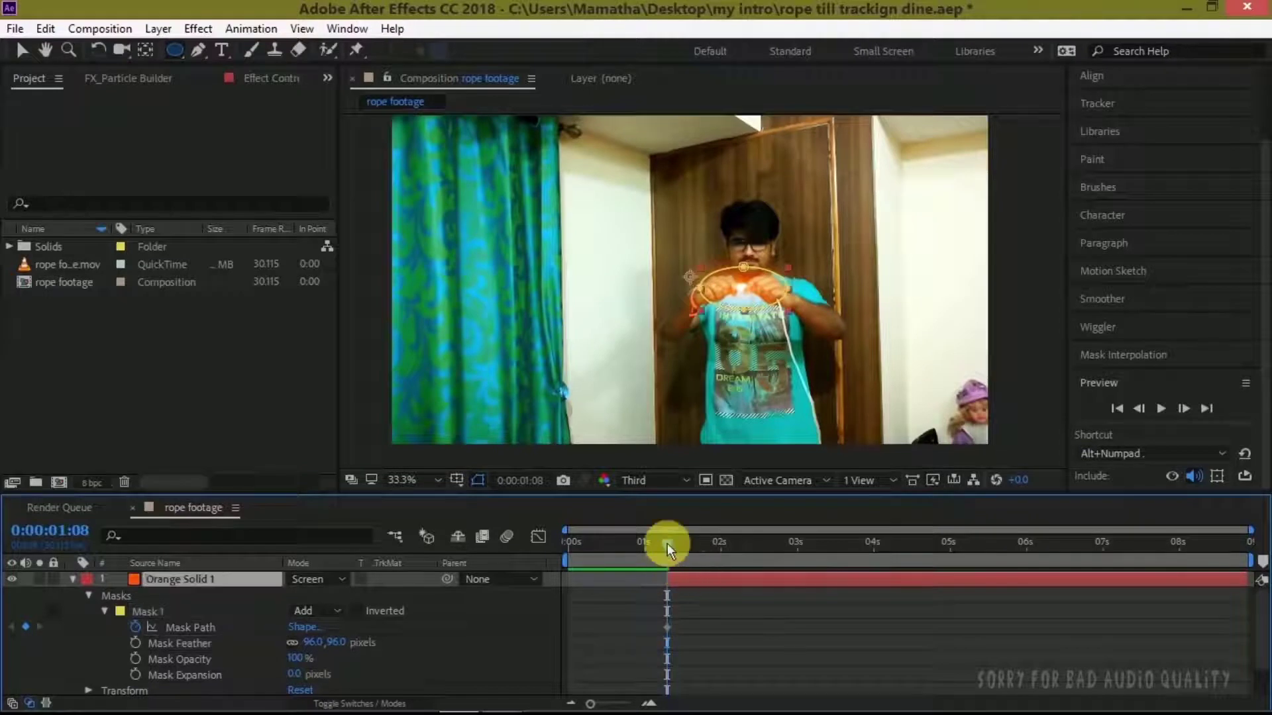
Step: At 0:00:01:24, move the mask onto the rope and stretch it wider along it
left_click_drag(667, 543, 708, 545)
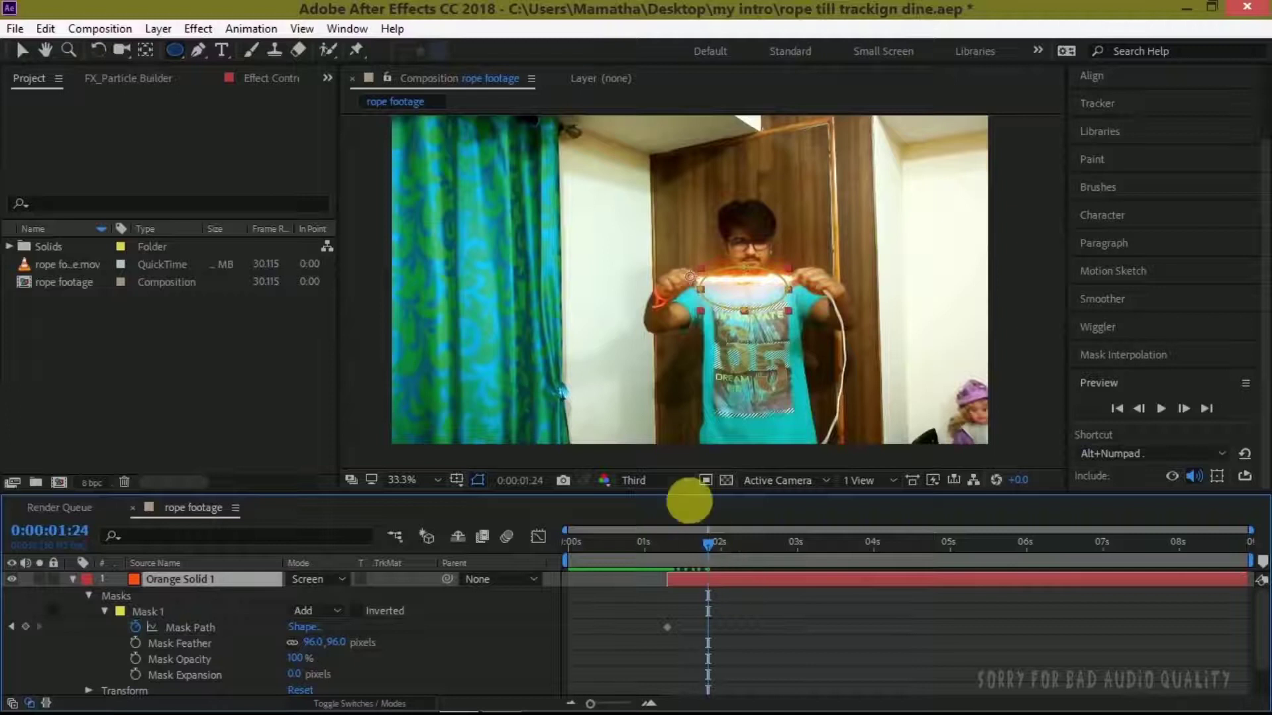
left_click(31, 53)
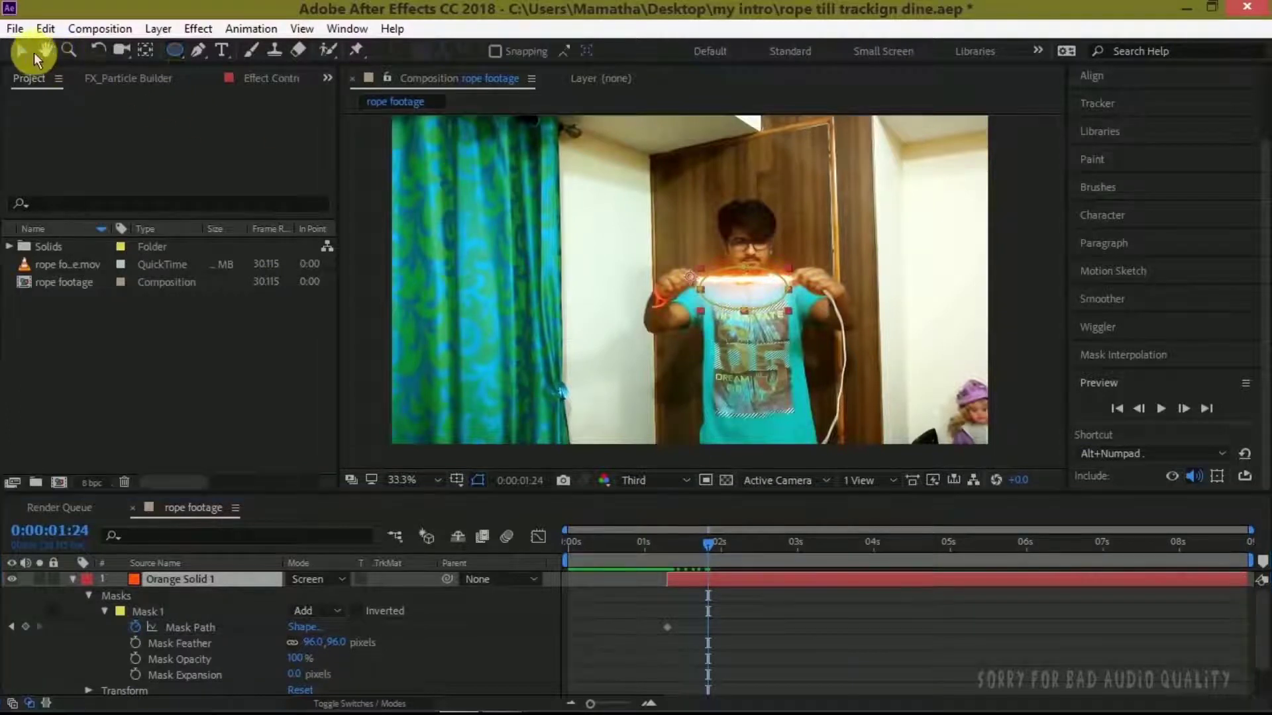
left_click_drag(702, 292, 687, 280)
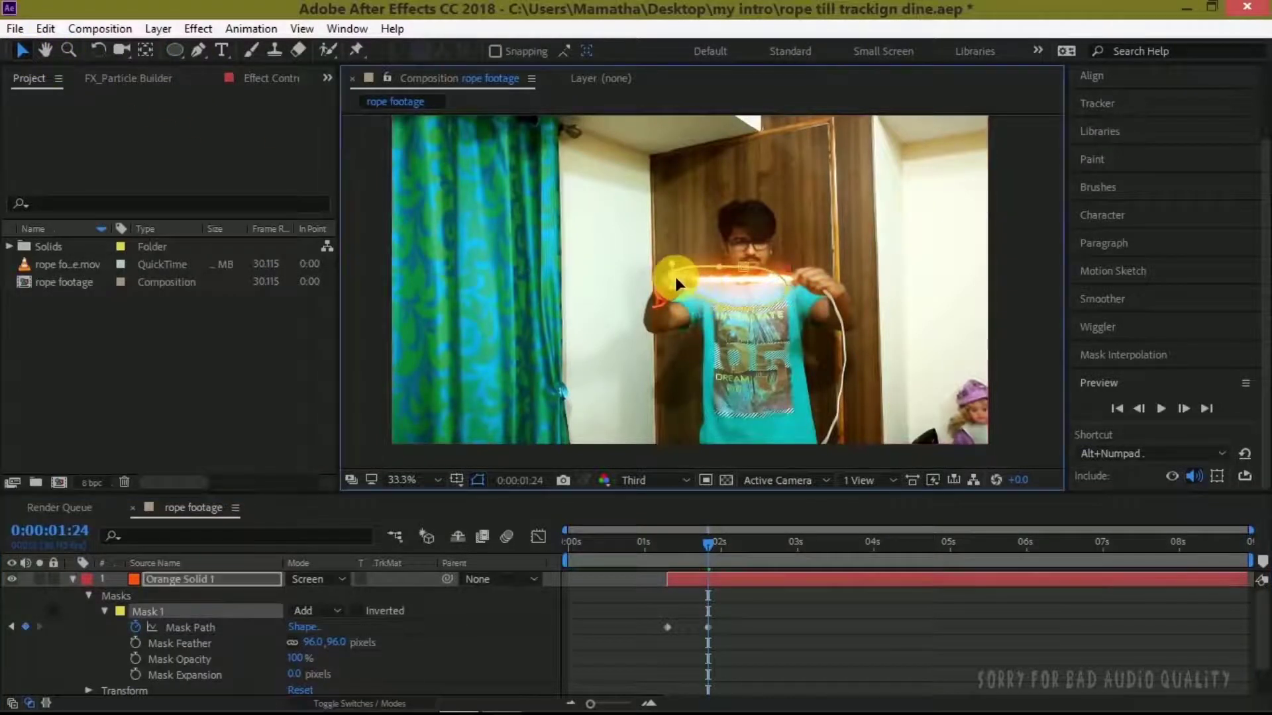
left_click_drag(790, 288, 812, 275)
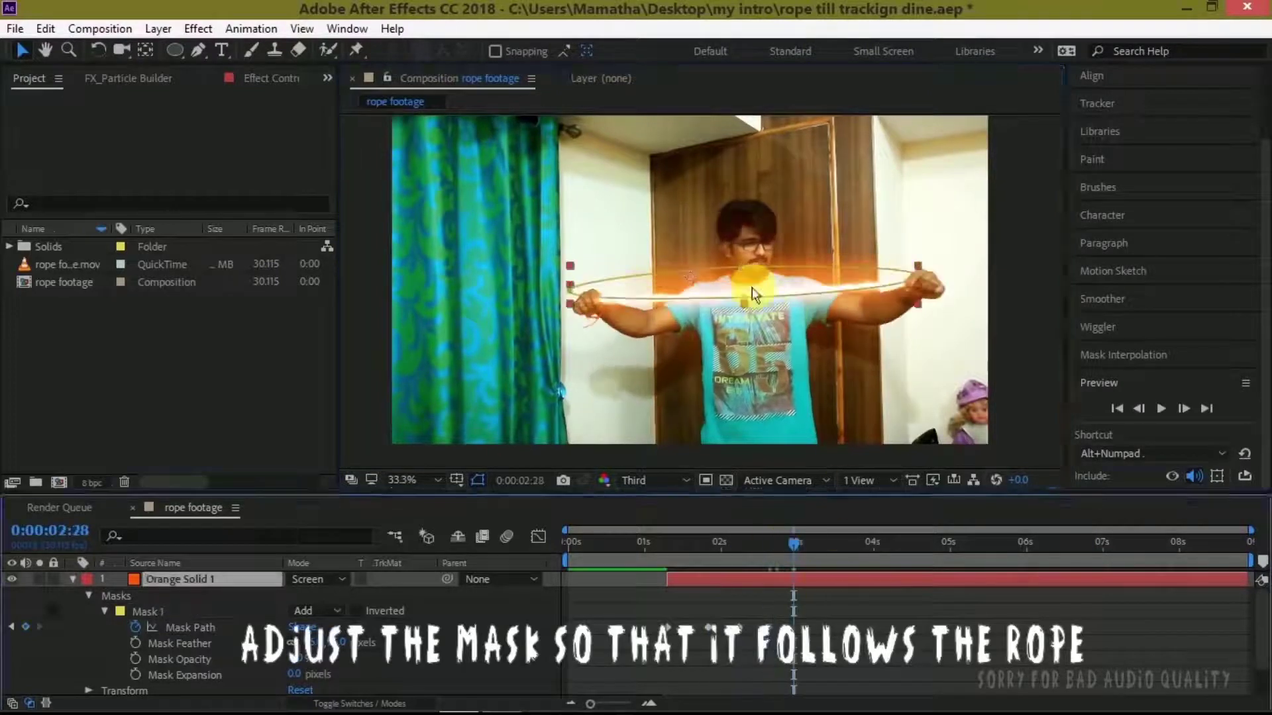
Step: Keyframe the mask along the diagonal, then raised, rope through about 0:00:04:00
left_click_drag(793, 542, 854, 542)
left_click_drag(824, 326, 928, 357)
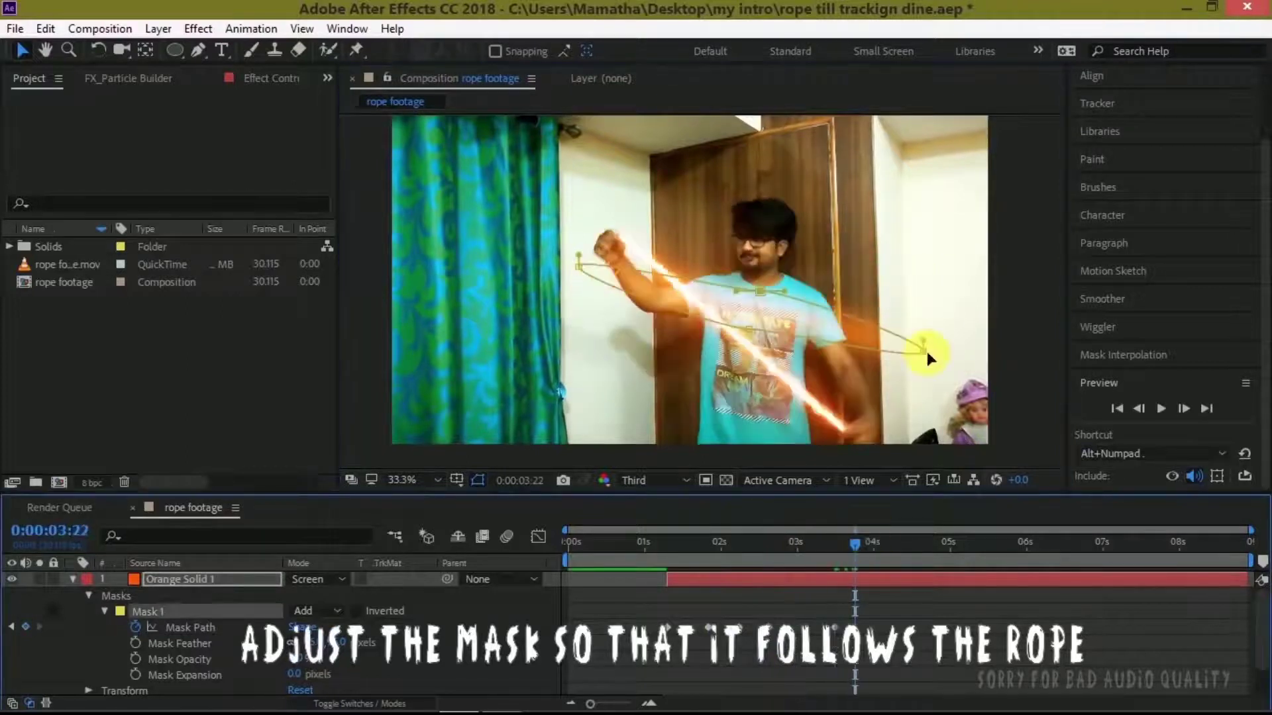
left_click_drag(752, 335, 854, 442)
left_click_drag(761, 292, 653, 198)
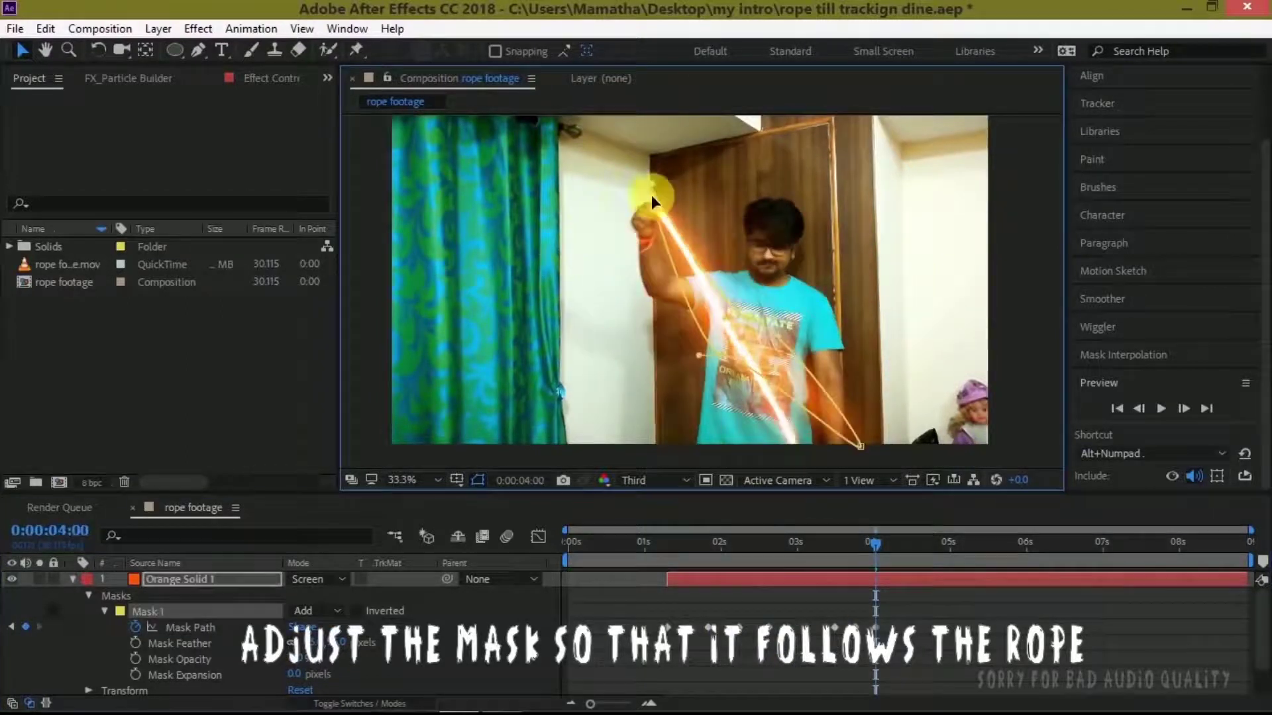
left_click_drag(744, 383, 665, 228)
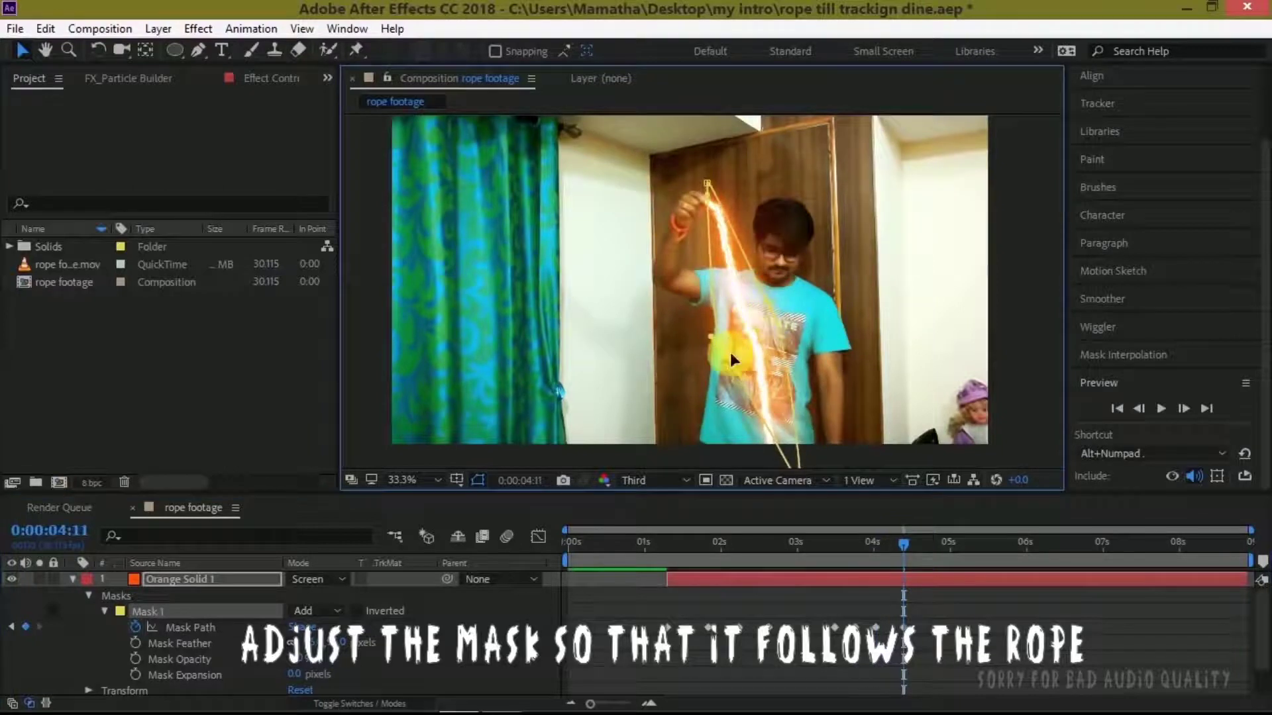
left_click_drag(875, 542, 929, 542)
left_click_drag(725, 378, 707, 435)
left_click_drag(761, 261, 718, 142)
left_click_drag(928, 542, 1002, 542)
left_click_drag(721, 141, 626, 142)
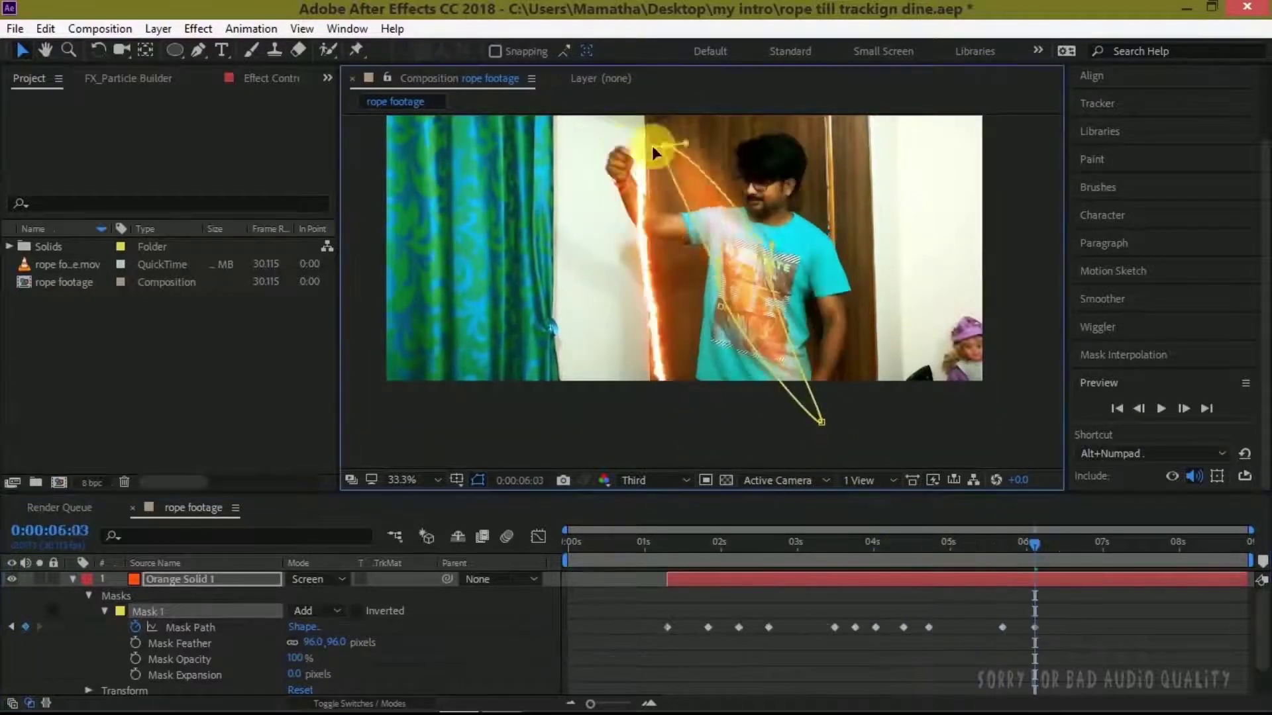
Step: Keep reshaping the mask onto the rope from 0:00:06:03 to about 0:00:08:17, then collapse the layer
left_click_drag(1002, 542, 1073, 544)
left_click_drag(583, 277, 624, 379)
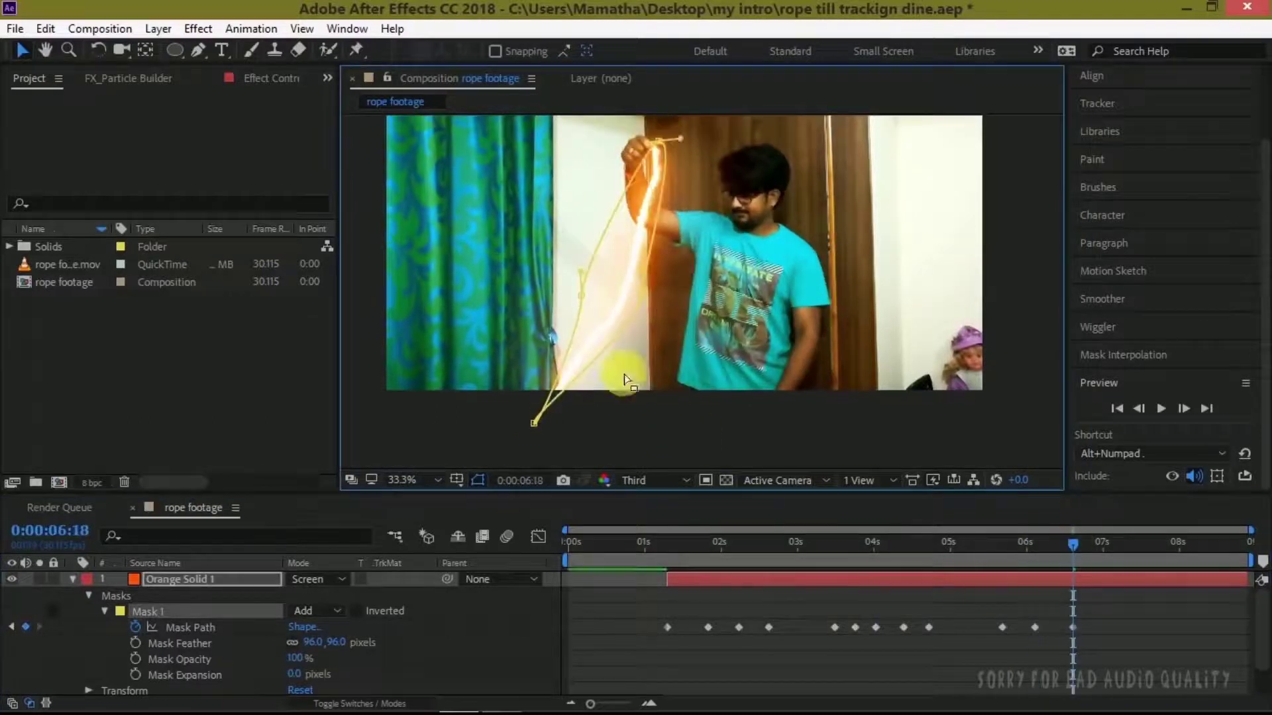
left_click_drag(1073, 545, 1100, 544)
left_click_drag(598, 294, 656, 292)
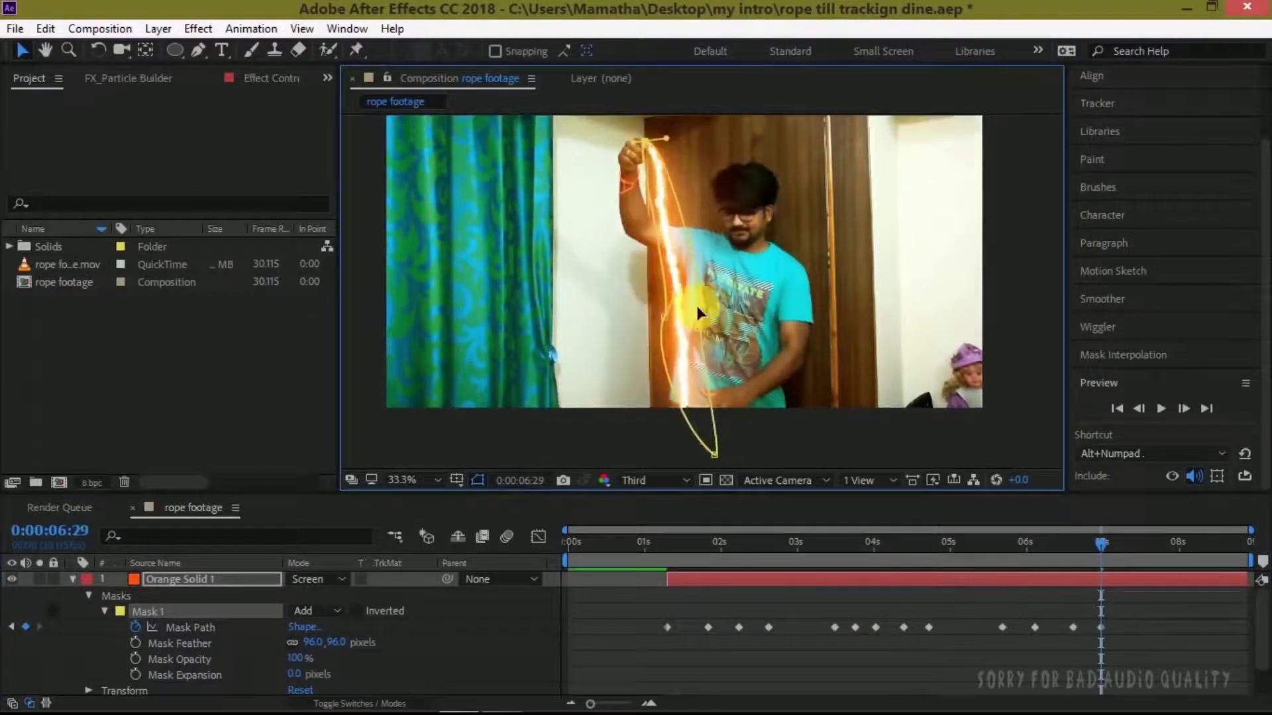
left_click_drag(1100, 544, 1128, 544)
left_click_drag(682, 459, 832, 432)
left_click_drag(1128, 544, 1182, 544)
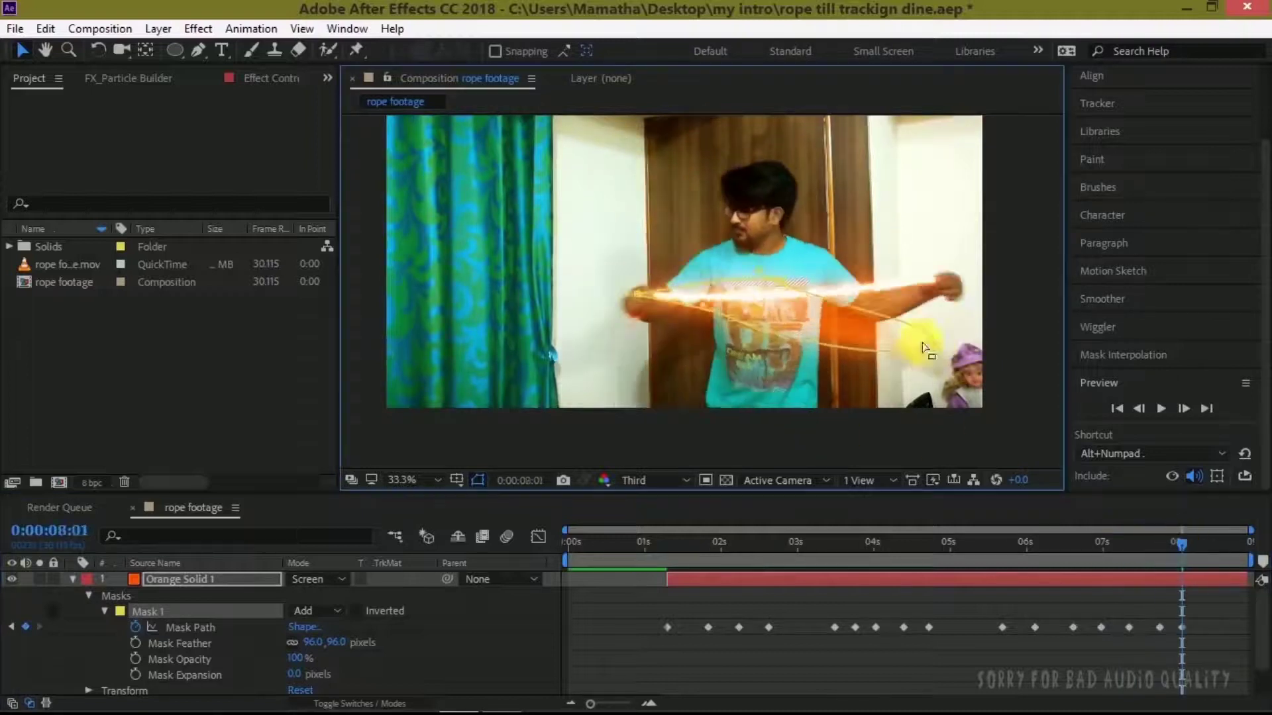
left_click_drag(828, 332, 762, 319)
left_click_drag(1182, 544, 1217, 545)
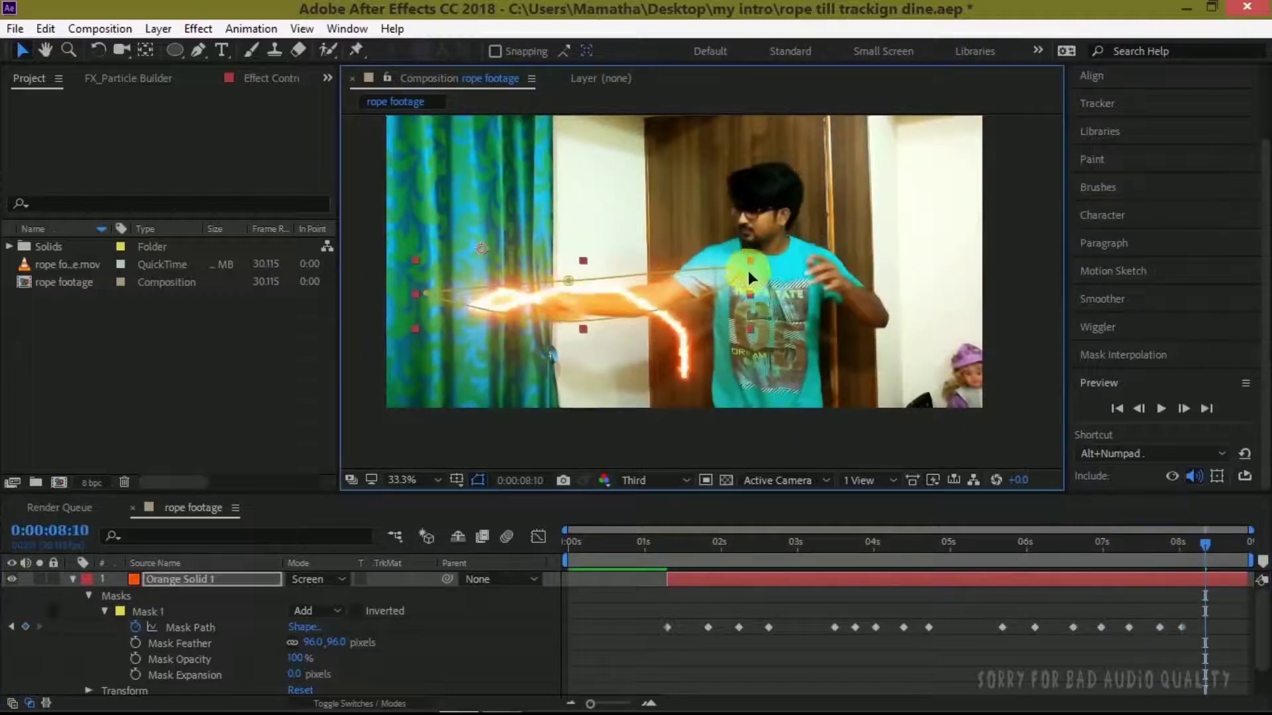
left_click_drag(732, 272, 446, 337)
key("Page_Down")
key("Page_Down")
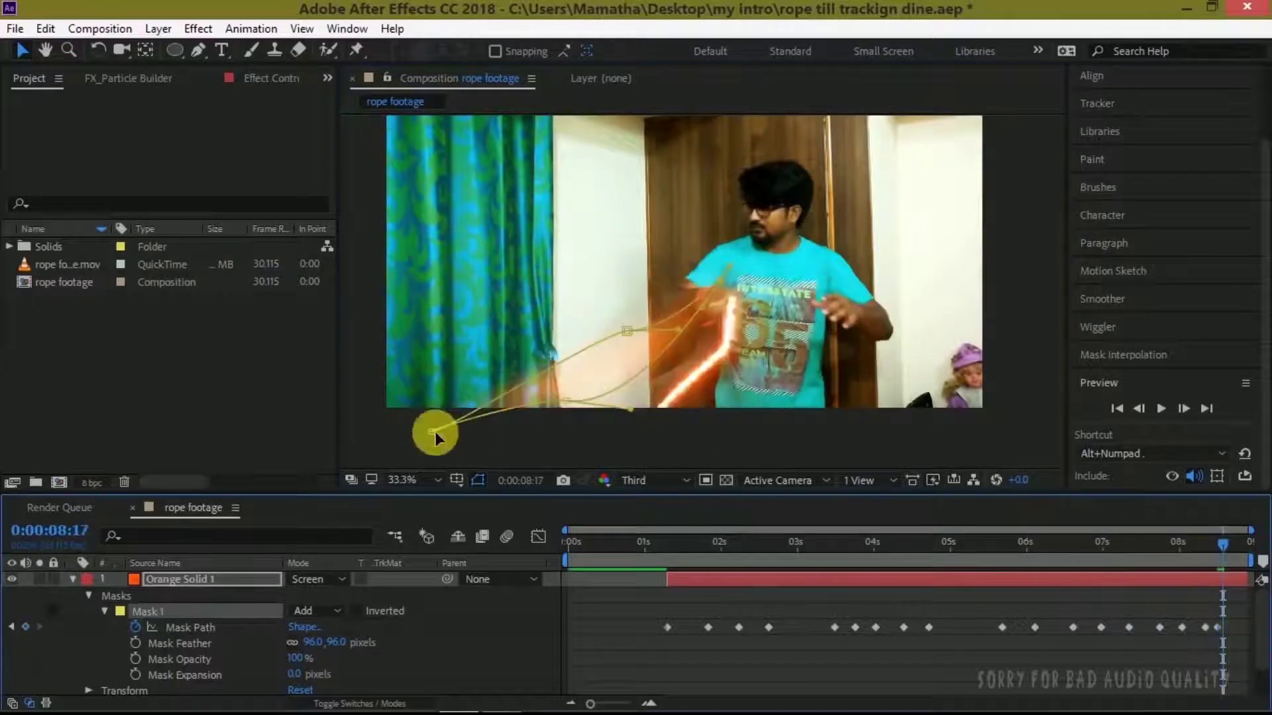
left_click_drag(718, 285, 649, 434)
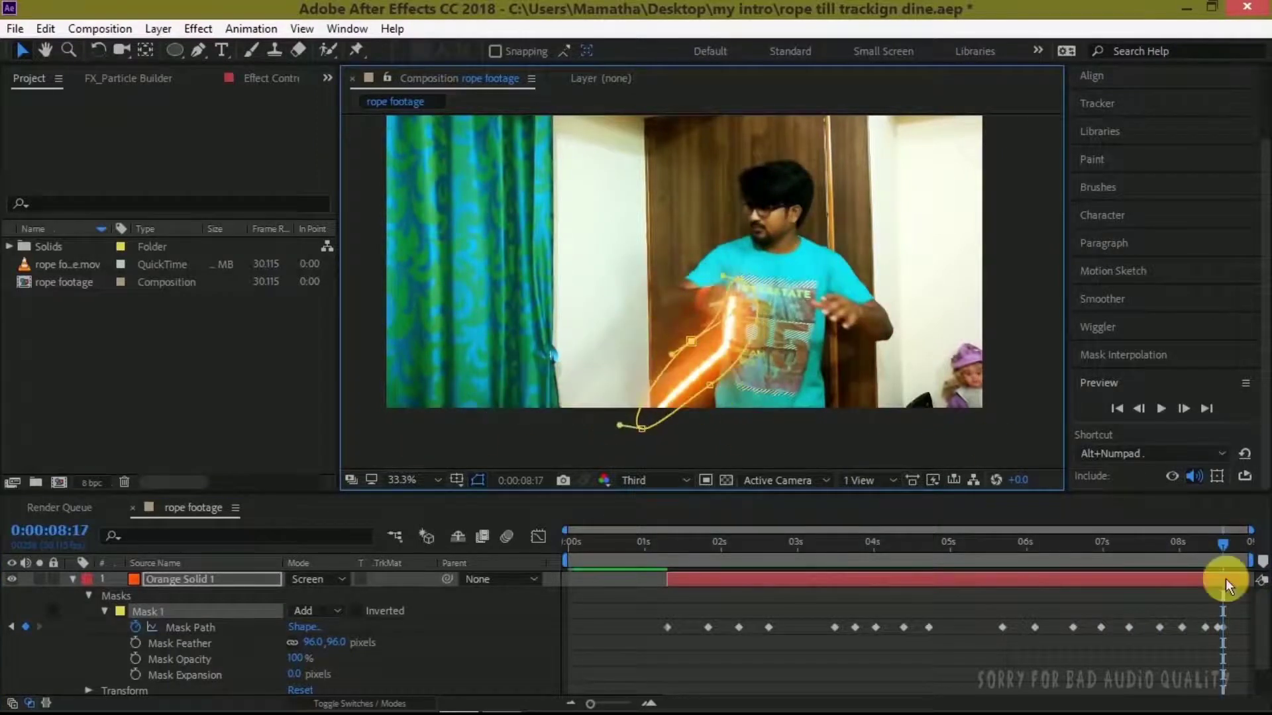
left_click(74, 580)
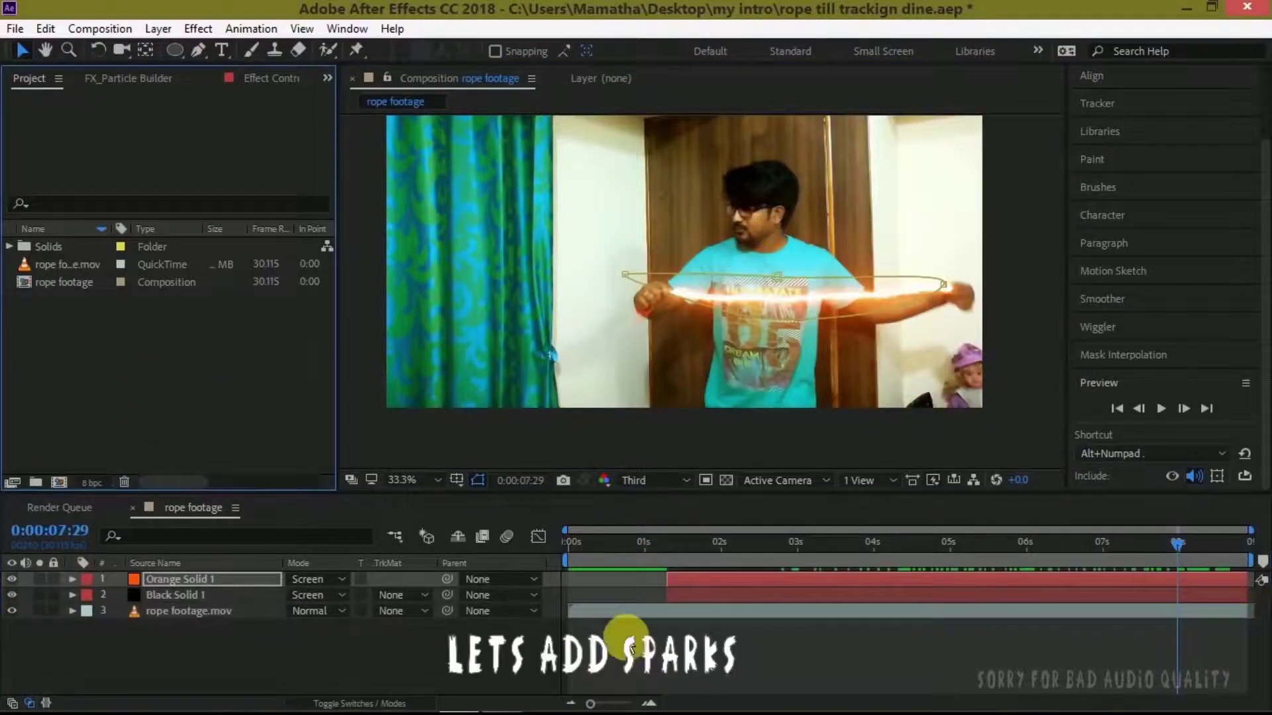
Step: In dr str rope, open Sparks > Sparks and select the three .mov spark clips
left_click(506, 708)
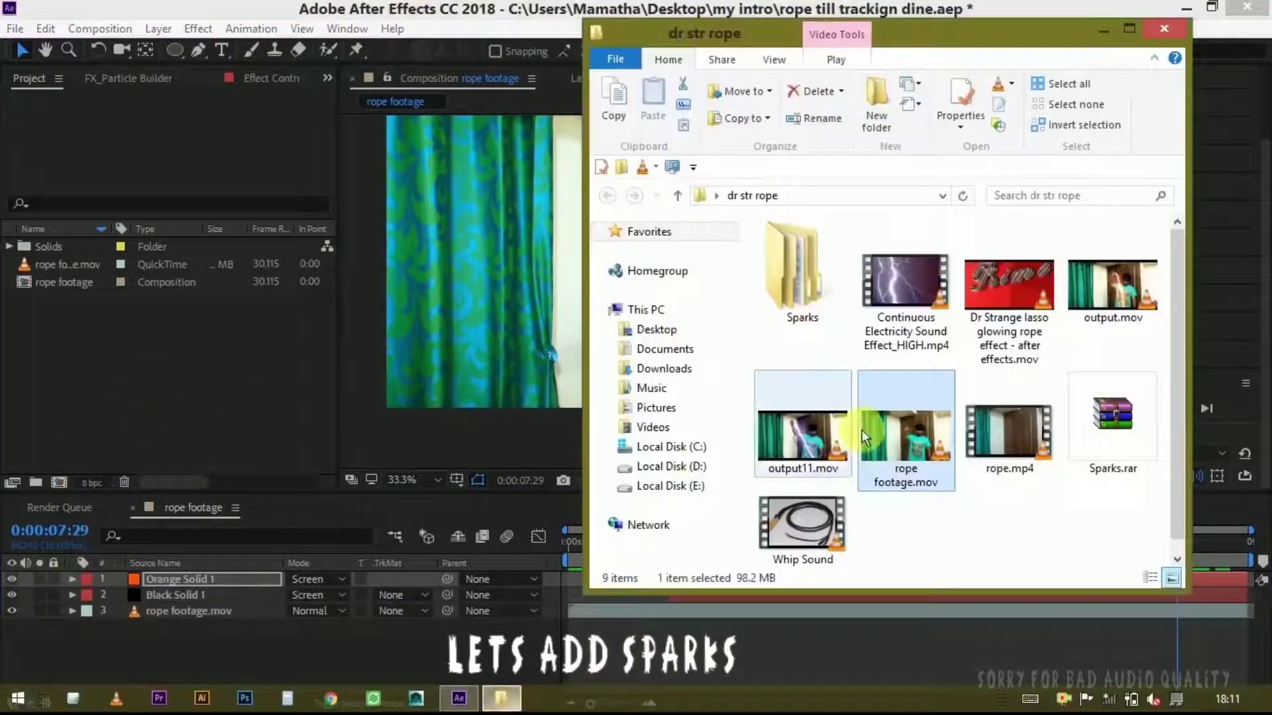
left_click_drag(968, 41, 1075, 60)
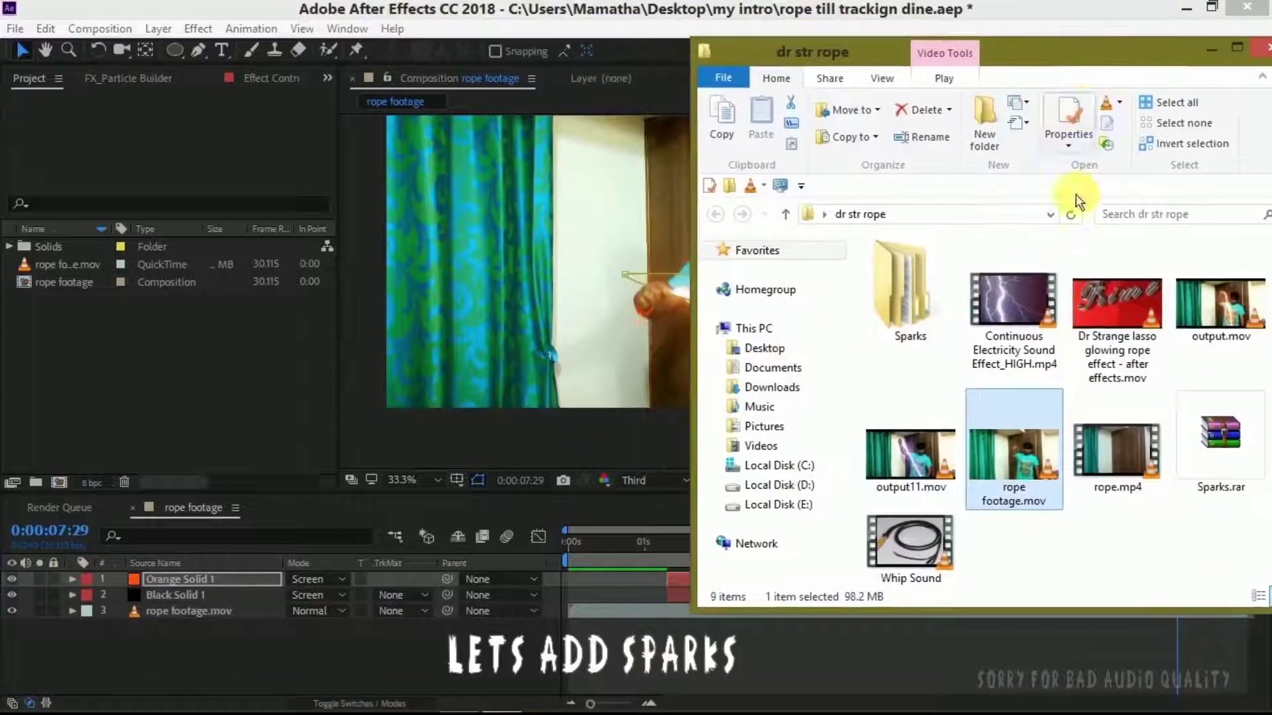
double_click(922, 308)
left_click(910, 273)
double_click(911, 276)
mouse_move(954, 397)
left_mouse_down()
mouse_move(927, 292)
mouse_move(862, 260)
left_mouse_up()
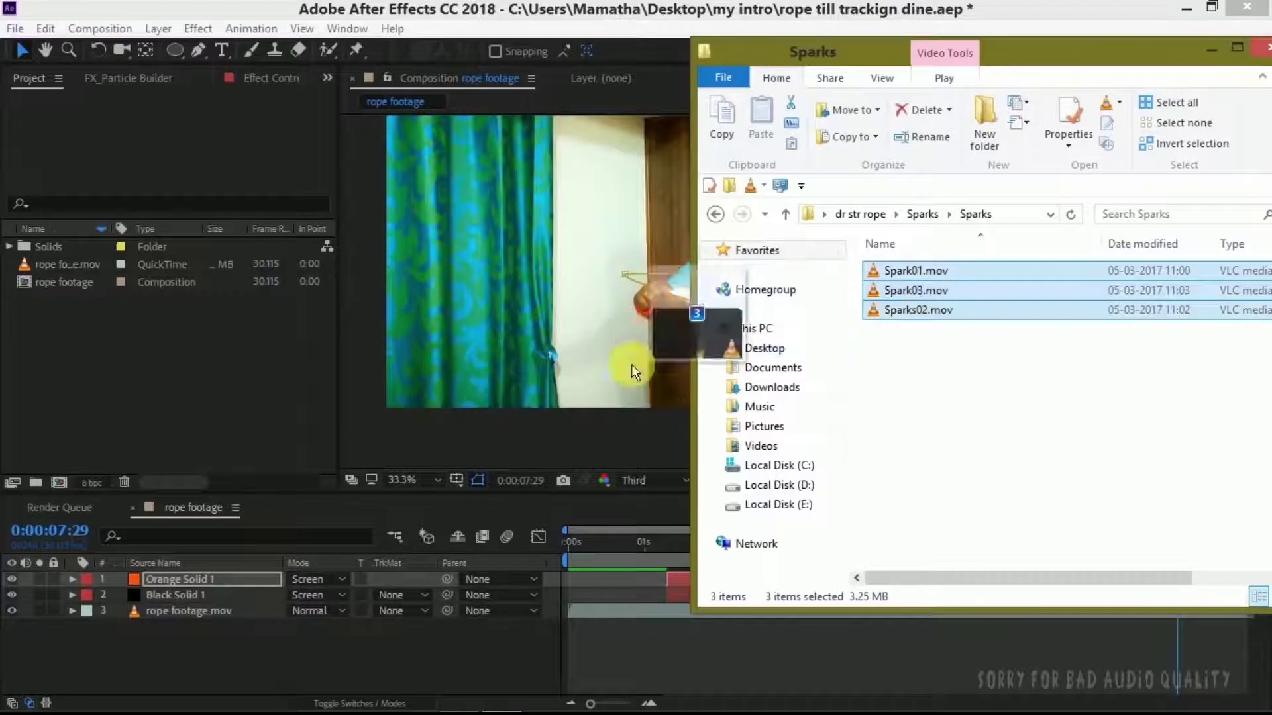
left_click(1211, 48)
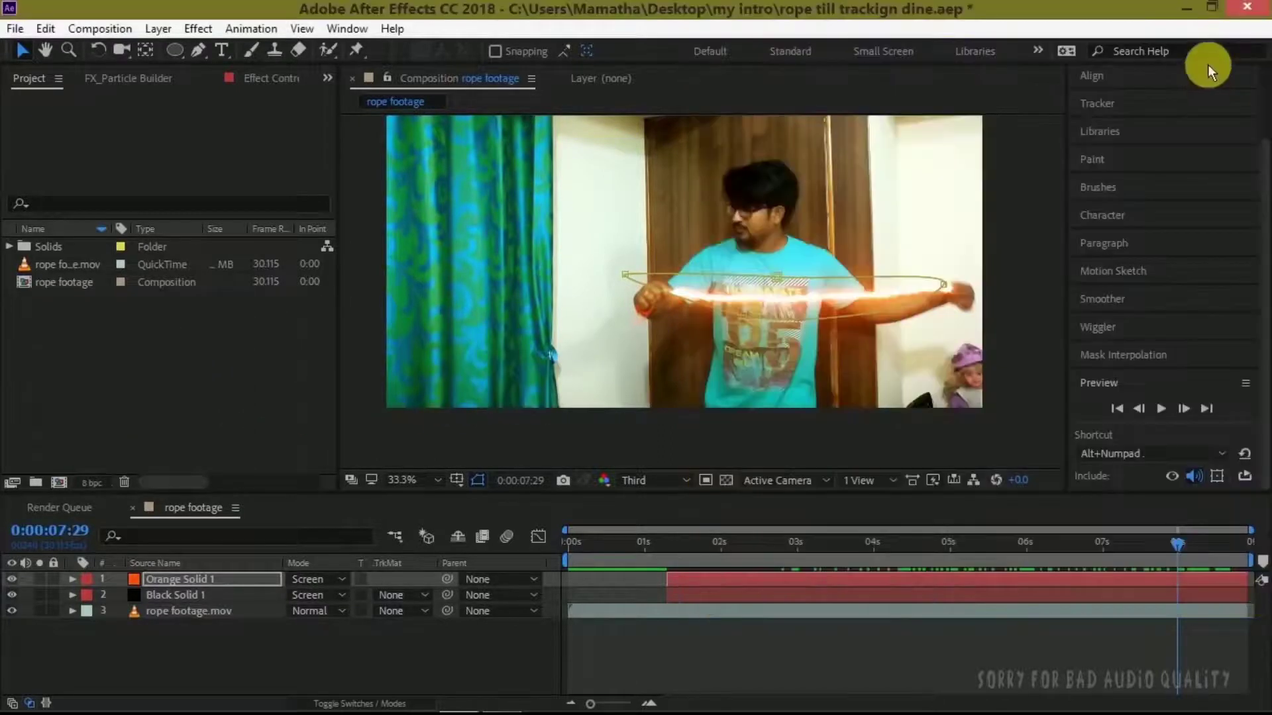
Step: Import the three spark clips and add Spark01.mov to the composition as the top layer
left_click_drag(665, 280, 174, 400)
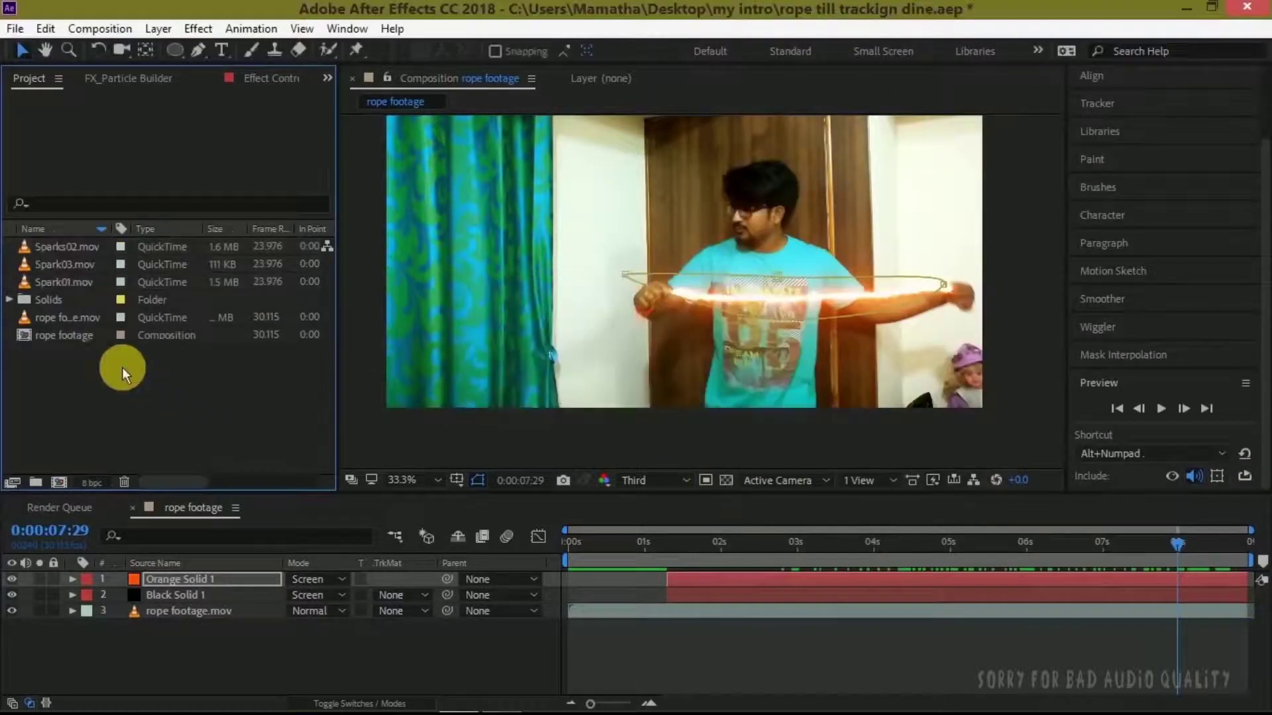
left_click(70, 278)
mouse_move(66, 280)
left_mouse_down()
mouse_move(182, 546)
mouse_move(233, 575)
left_mouse_up()
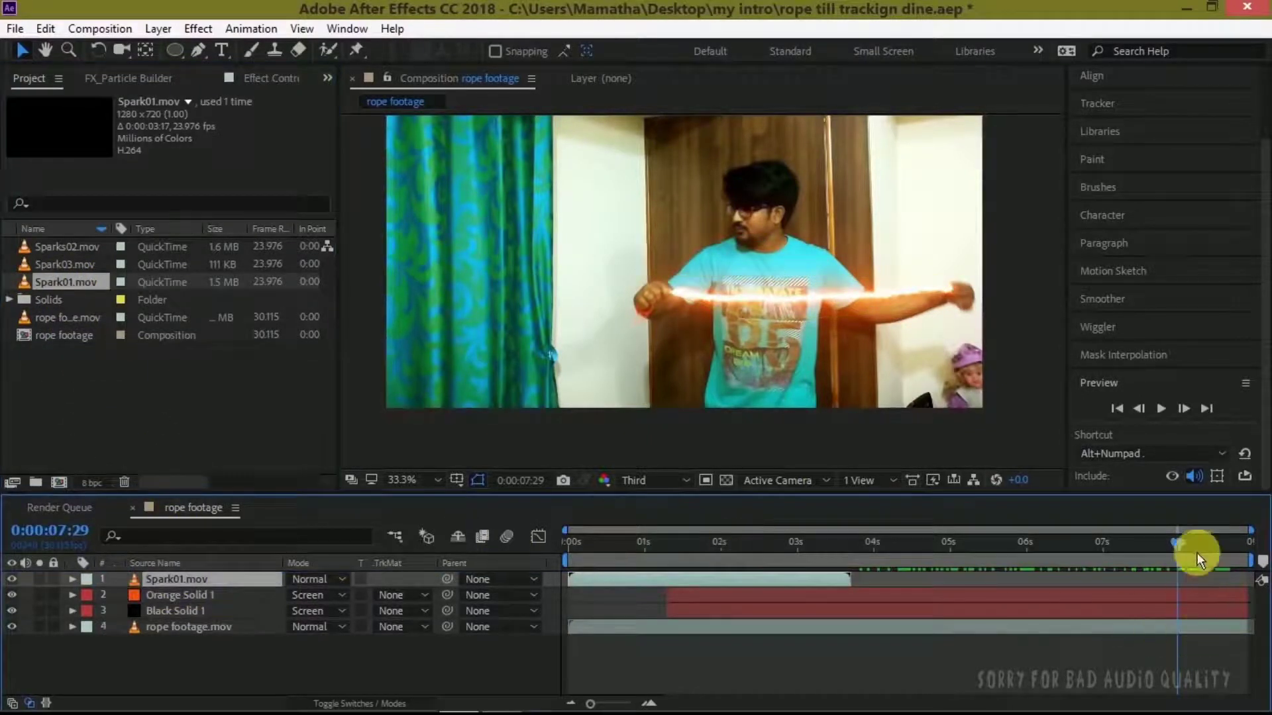
Step: Start the Spark01 layer at 0:00:01:07 and set its blending mode to Screen
left_click_drag(1182, 539, 670, 538)
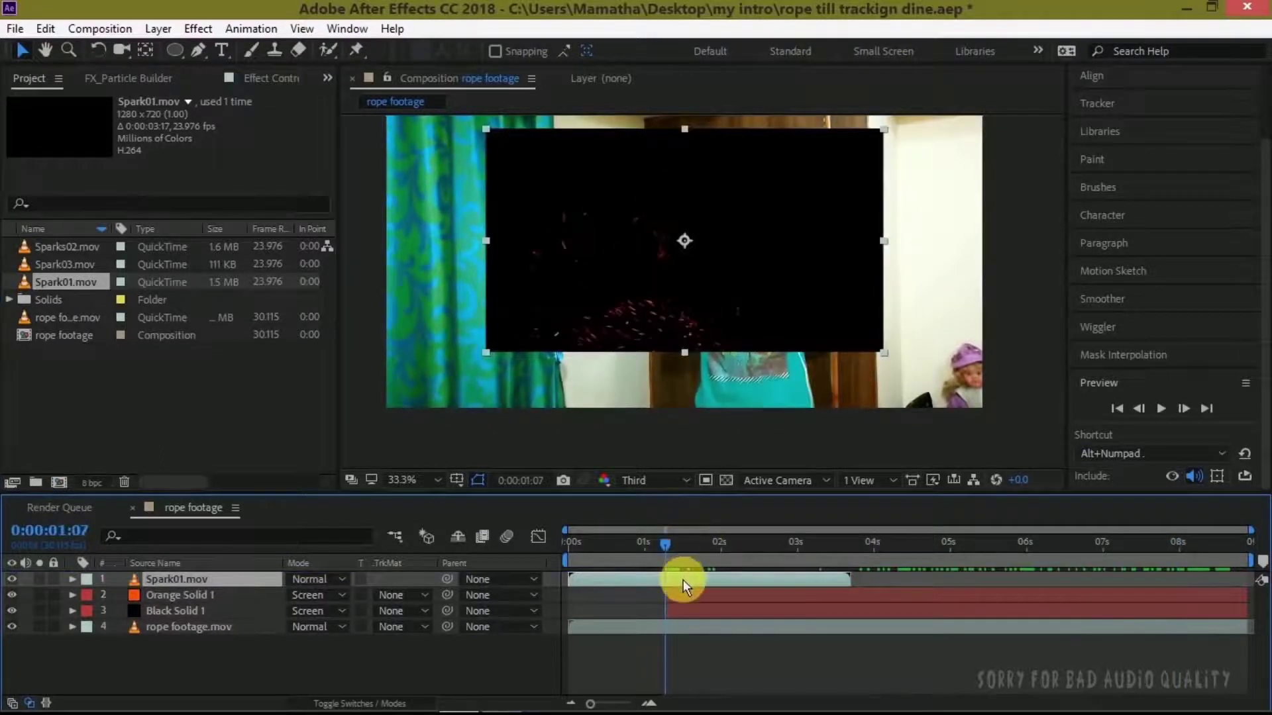
key("bracketleft")
left_click(324, 580)
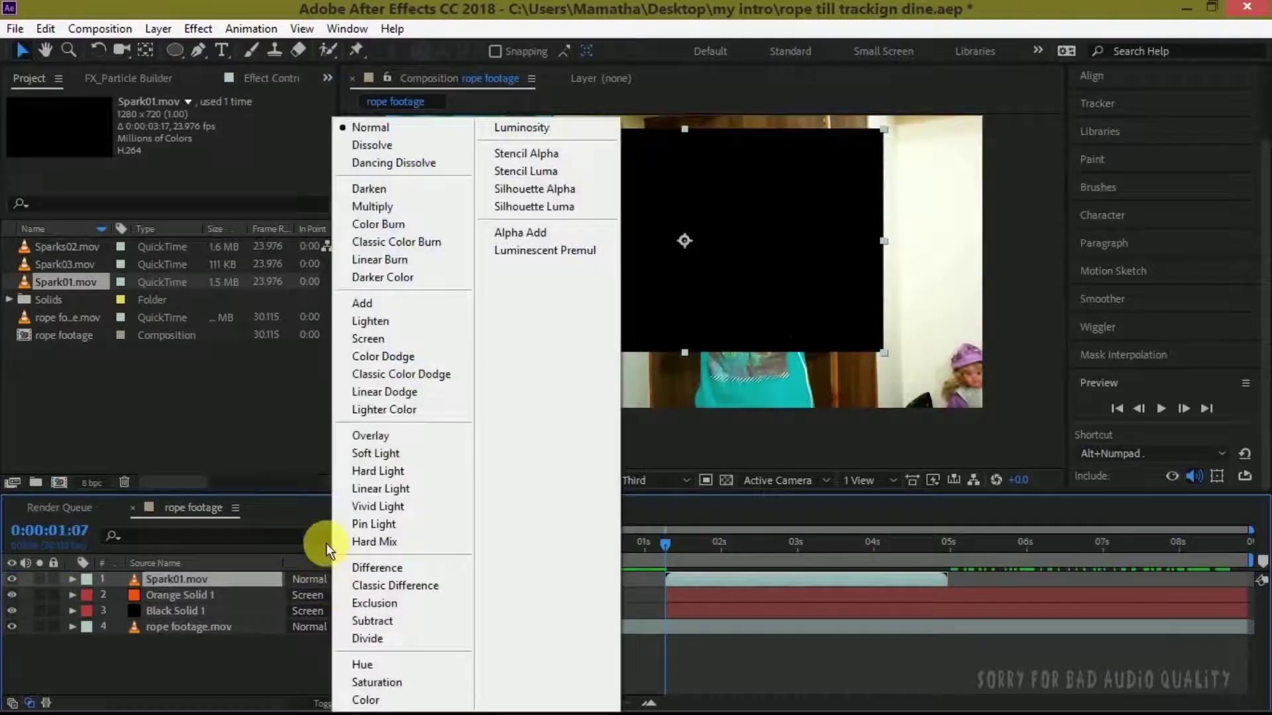
left_click(392, 339)
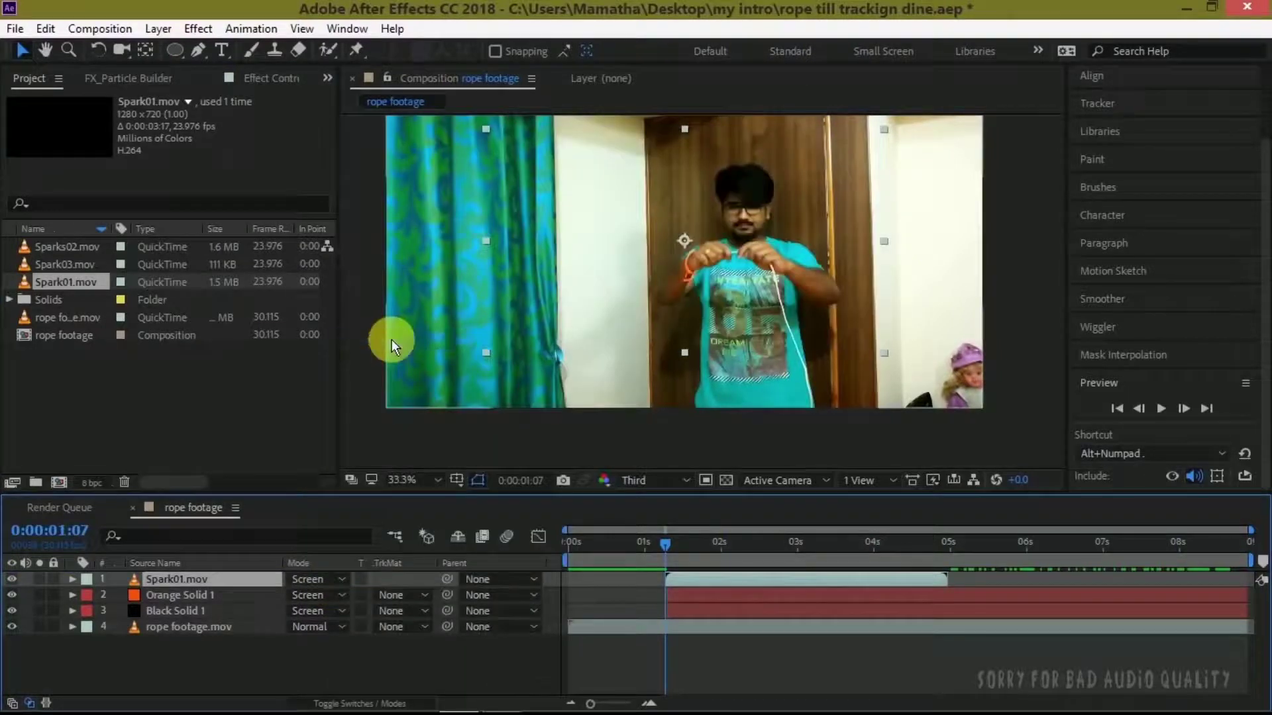
Step: At 0:00:03:16, rotate Spark01 to about 15° to match the rope's angle
left_click_drag(665, 546, 815, 543)
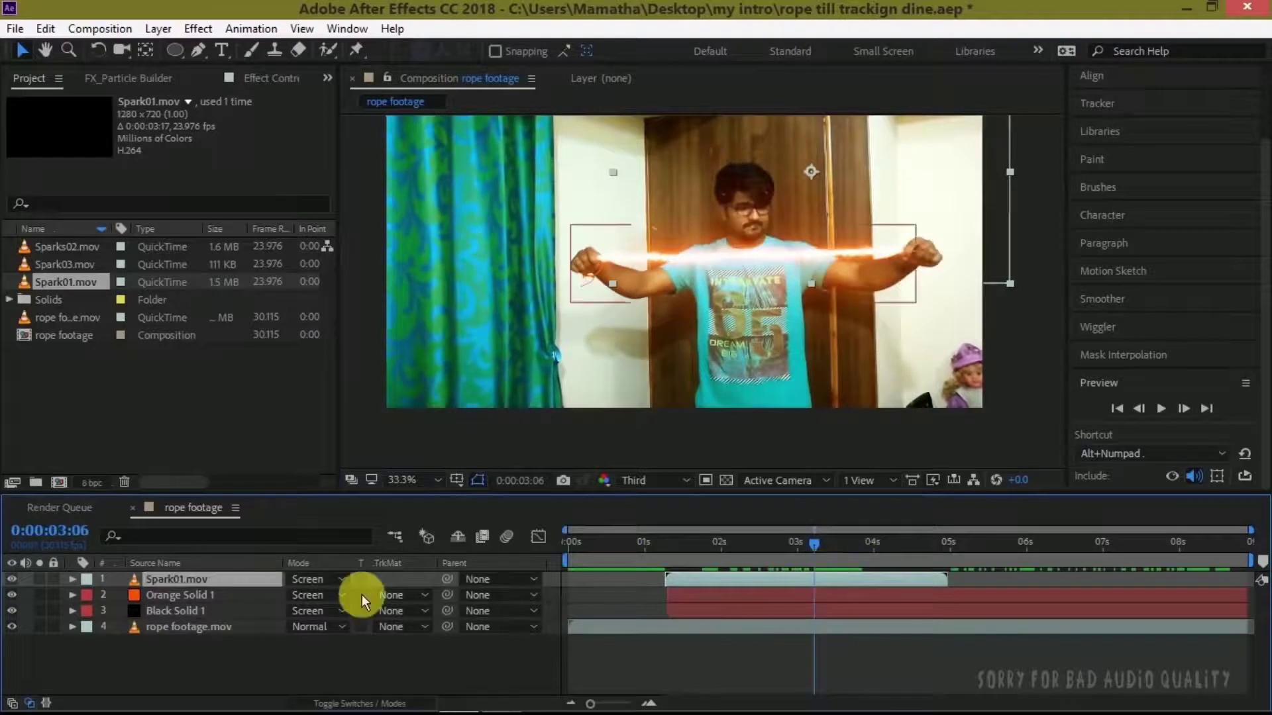
left_click_drag(812, 543, 822, 550)
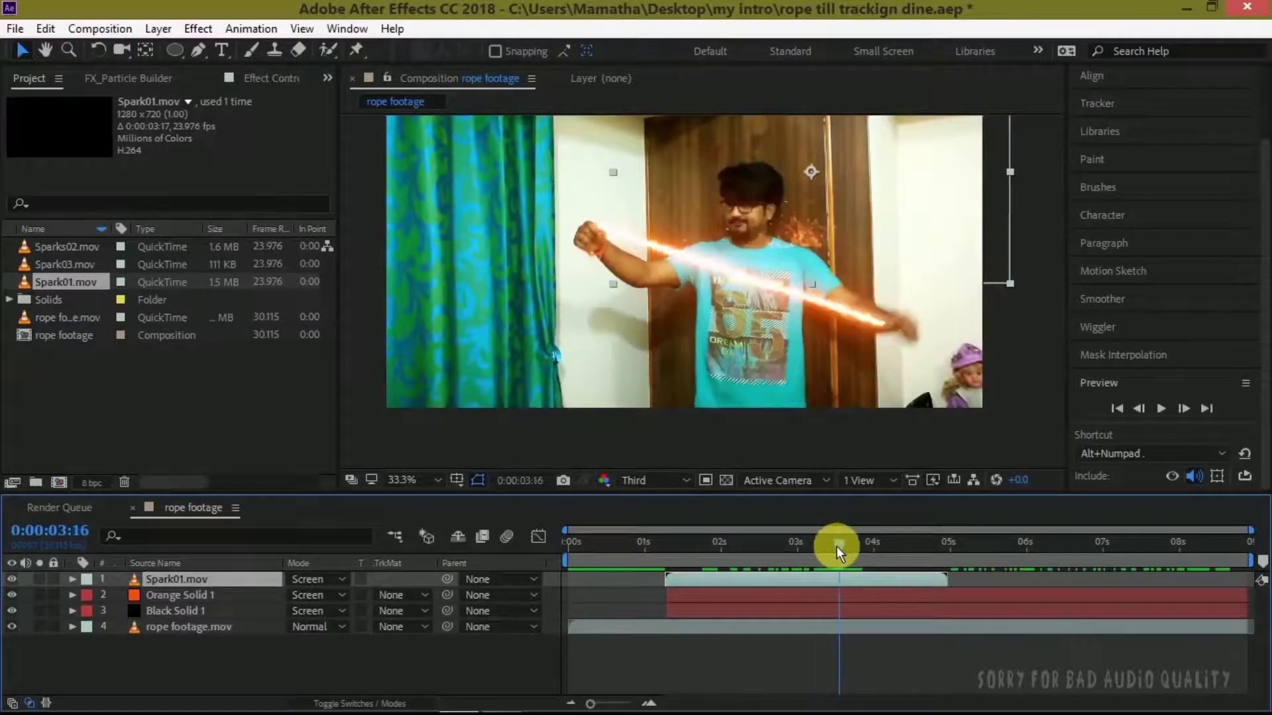
left_click(71, 580)
left_click(89, 595)
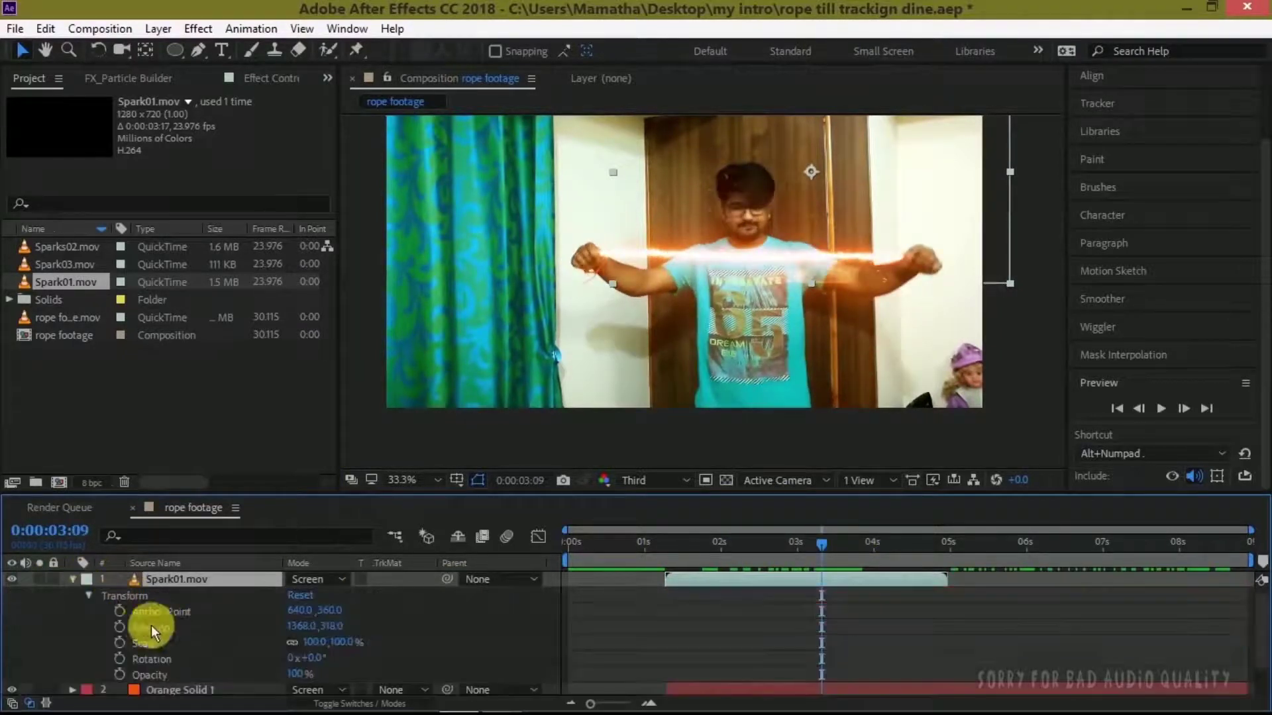
left_click_drag(828, 545, 842, 546)
left_click(95, 54)
left_click_drag(1025, 295, 771, 256)
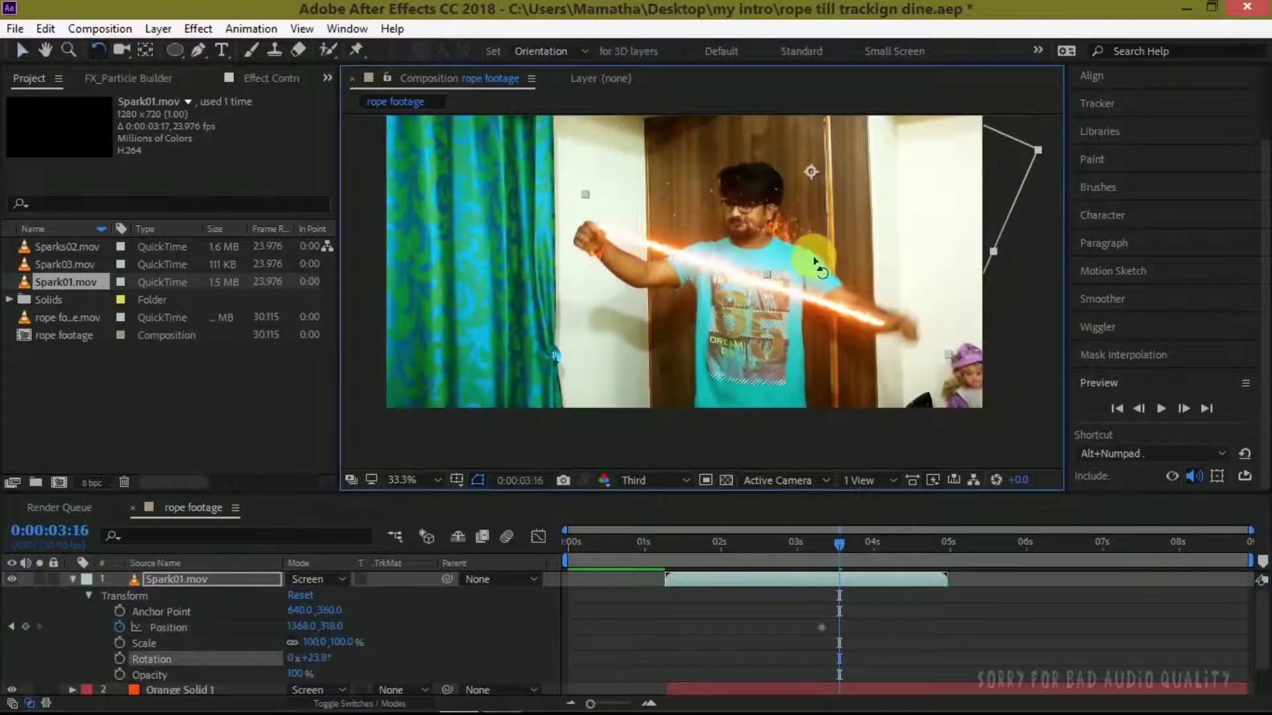
Step: Add Position keyframes moving Spark01 down-left along the rope, ending near 1263,567
left_click(377, 113)
key("v")
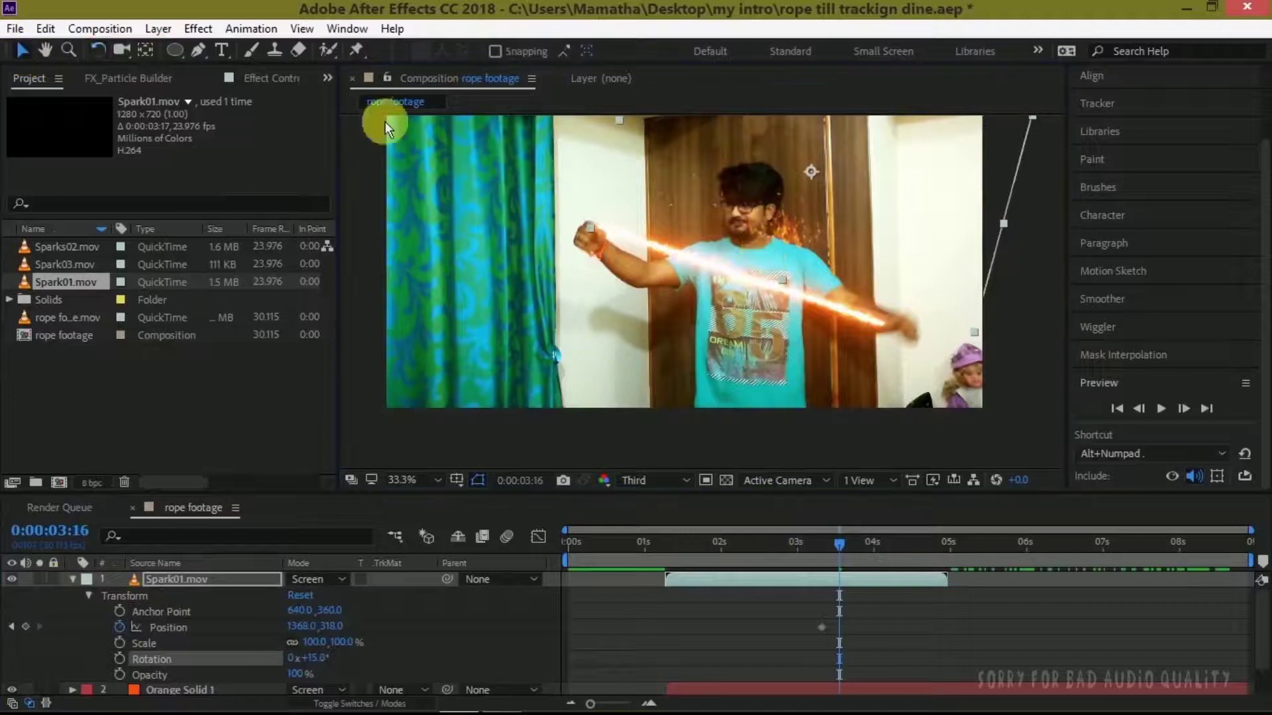
left_click_drag(792, 264, 791, 308)
left_click_drag(854, 523, 865, 545)
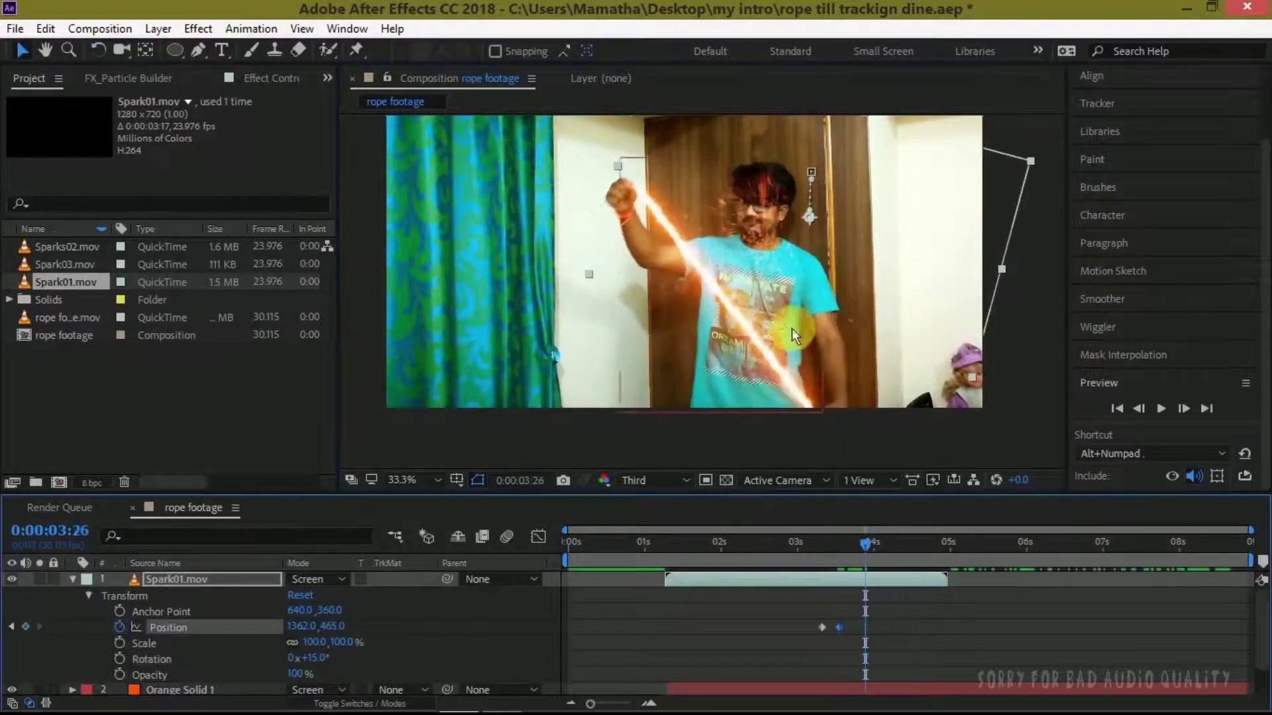
left_click_drag(777, 277, 748, 304)
left_click_drag(884, 545, 941, 552)
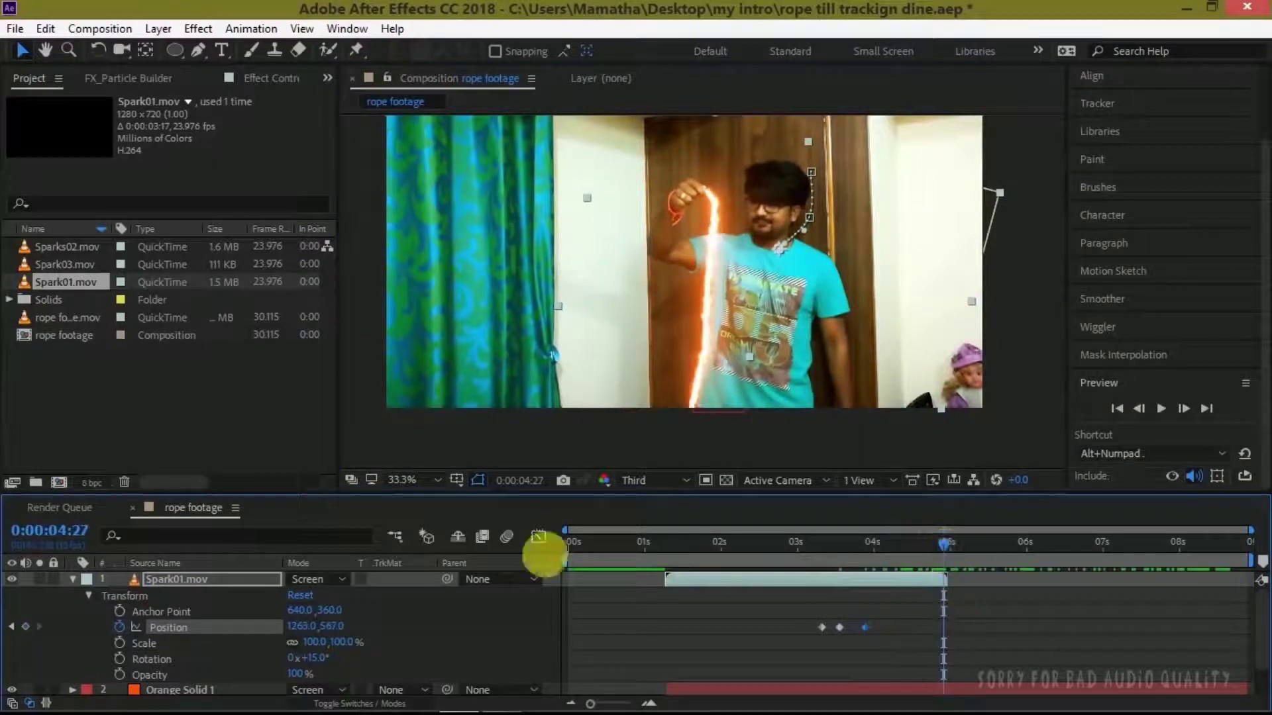
left_click(76, 581)
Step: Duplicate Spark01, start the copy at the current time, and nudge it onto the rope
left_click(909, 587)
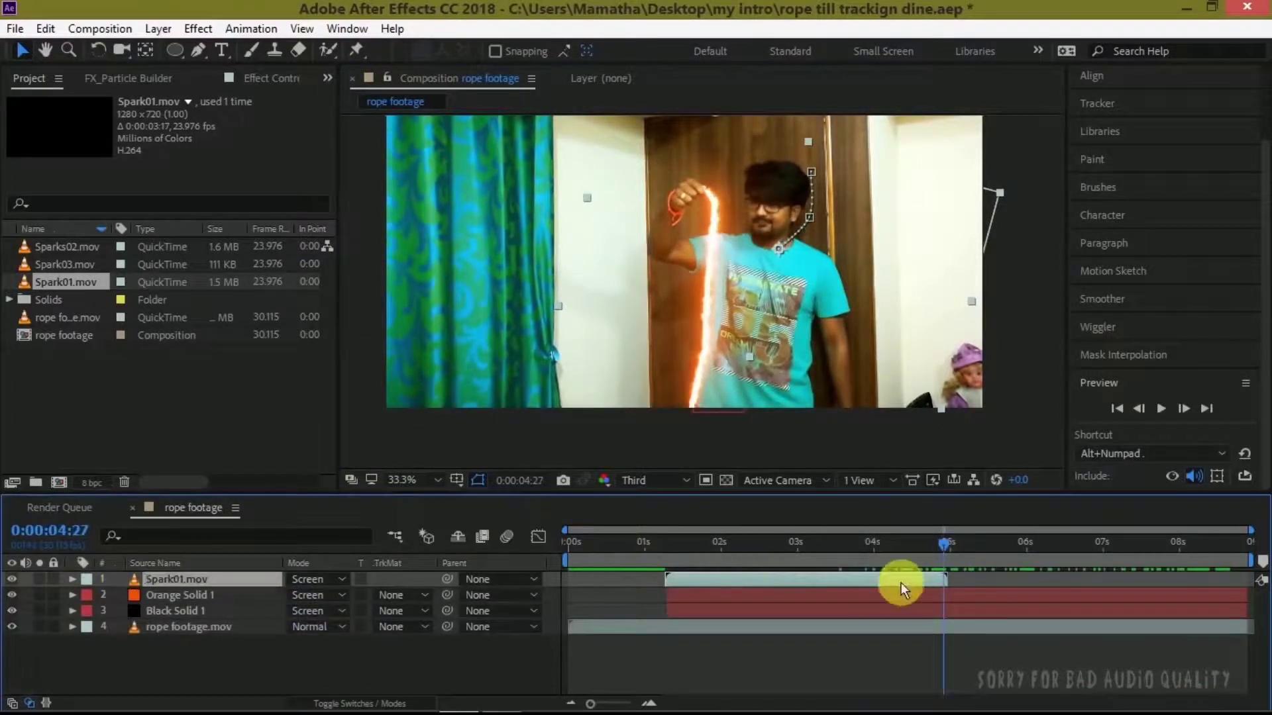
key("ctrl+d")
key("bracketleft")
left_click_drag(975, 547, 1028, 550)
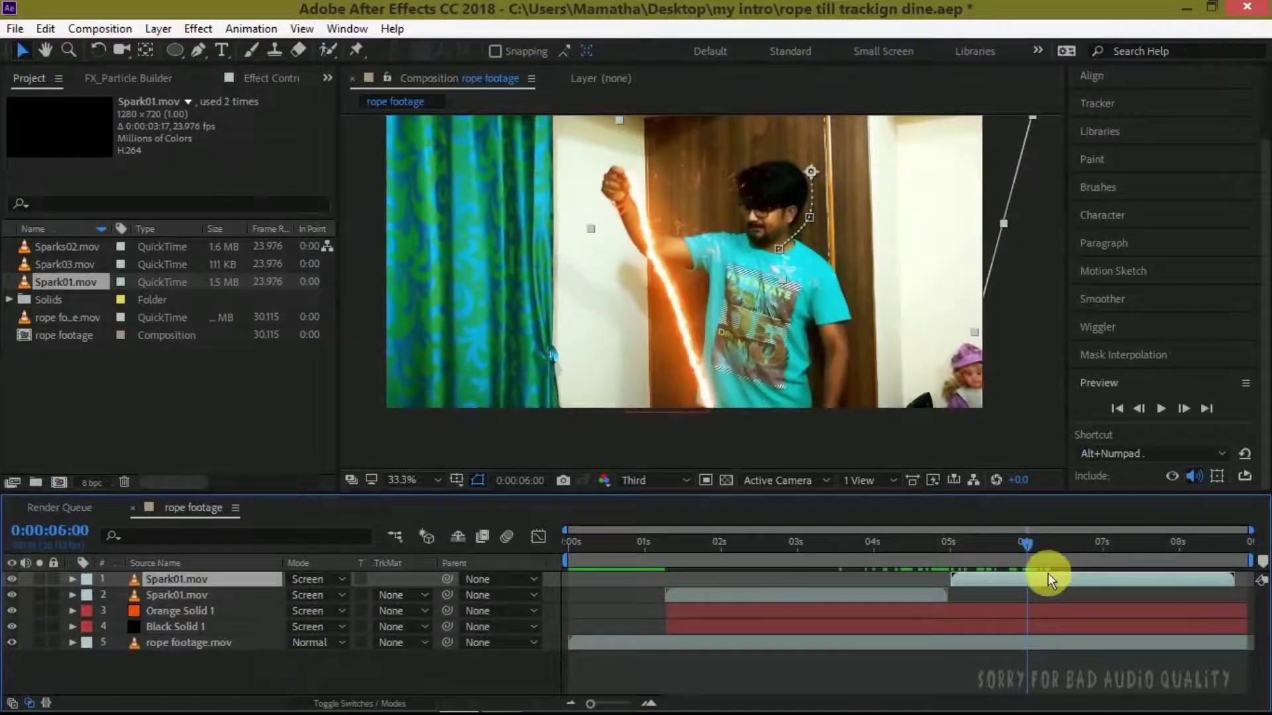
left_click_drag(854, 298, 843, 309)
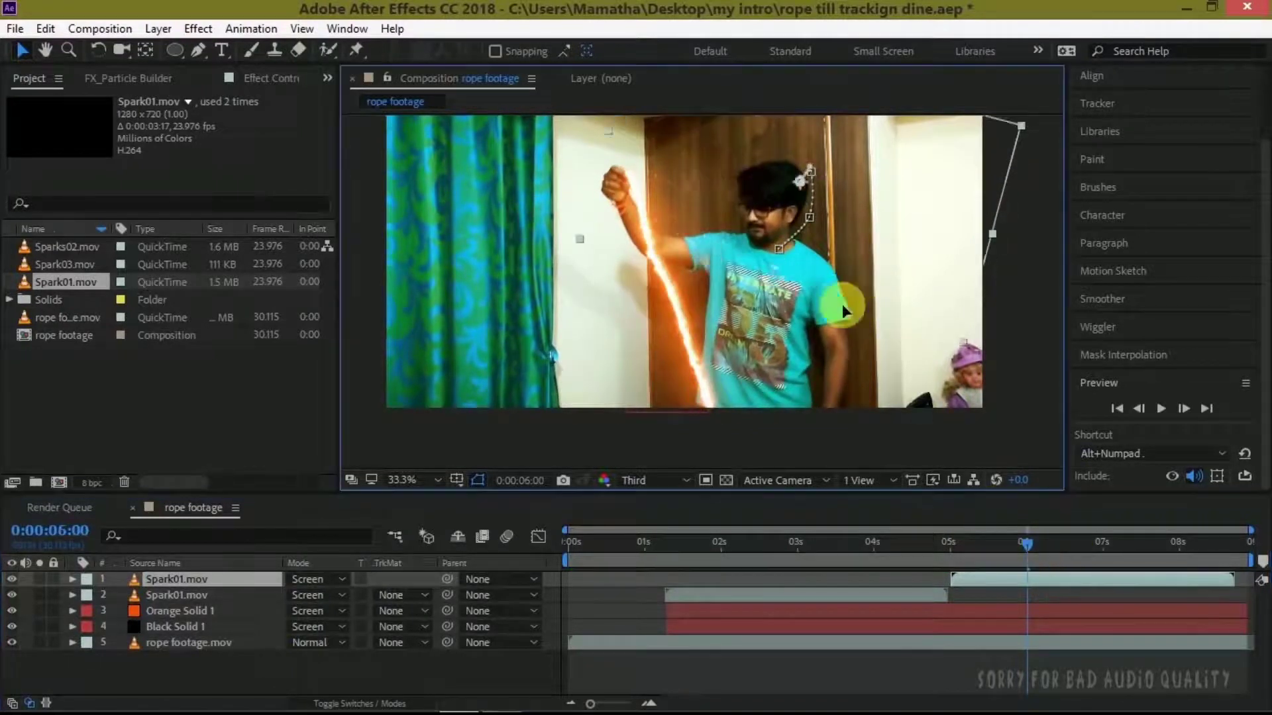
Step: Rotate the second spark copy to 63.7° and shift it left along the rope
left_click(72, 579)
left_click(87, 595)
left_click(113, 626)
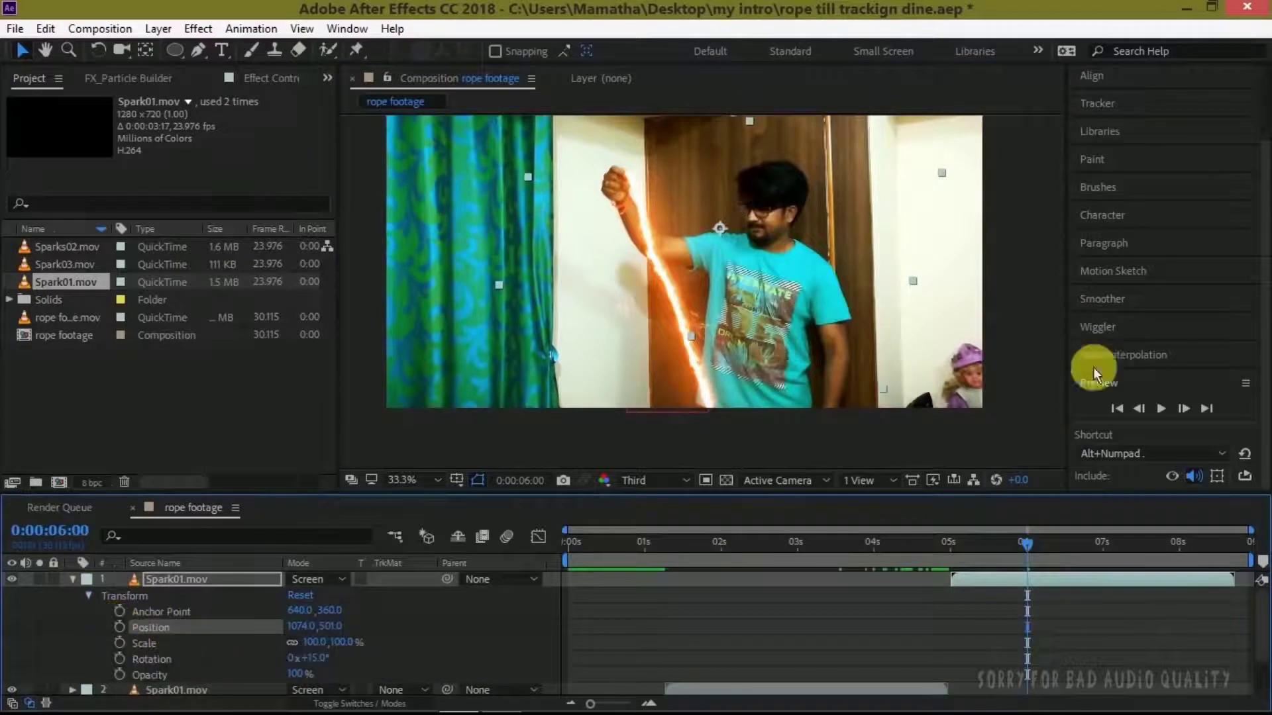
left_click(98, 49)
left_click_drag(887, 392, 855, 424)
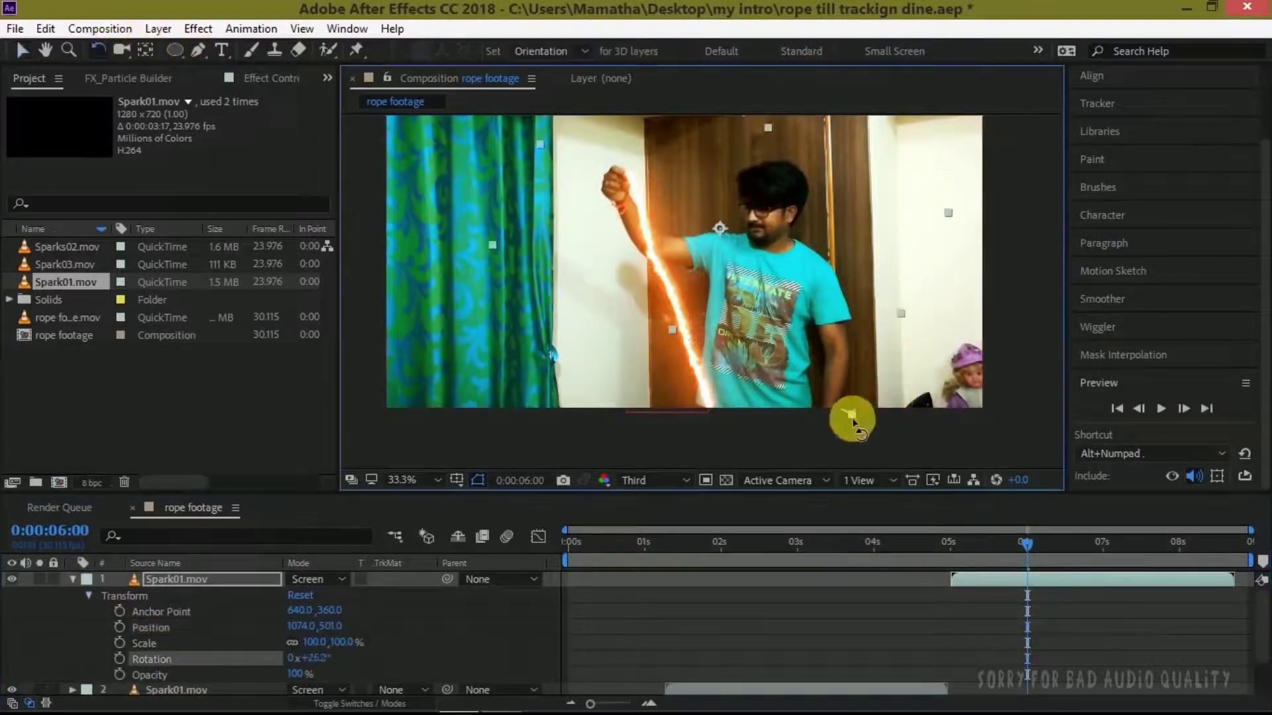
left_click_drag(719, 354, 676, 336)
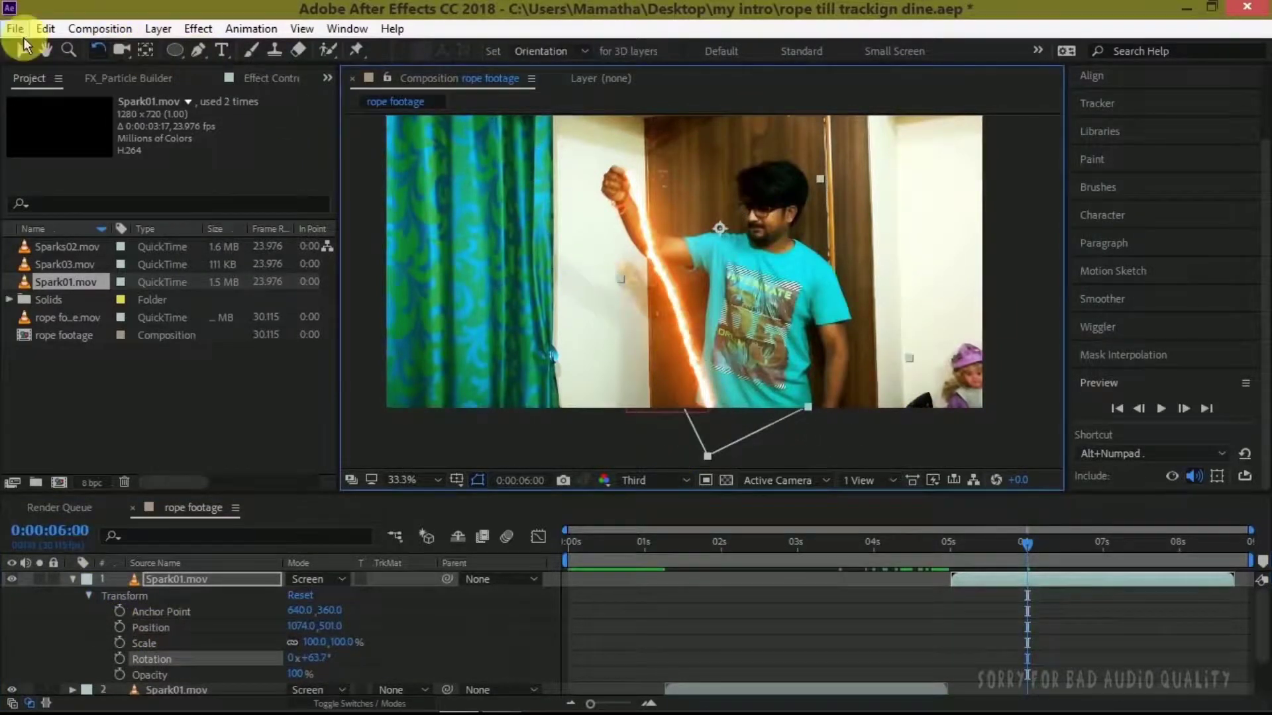
key("v")
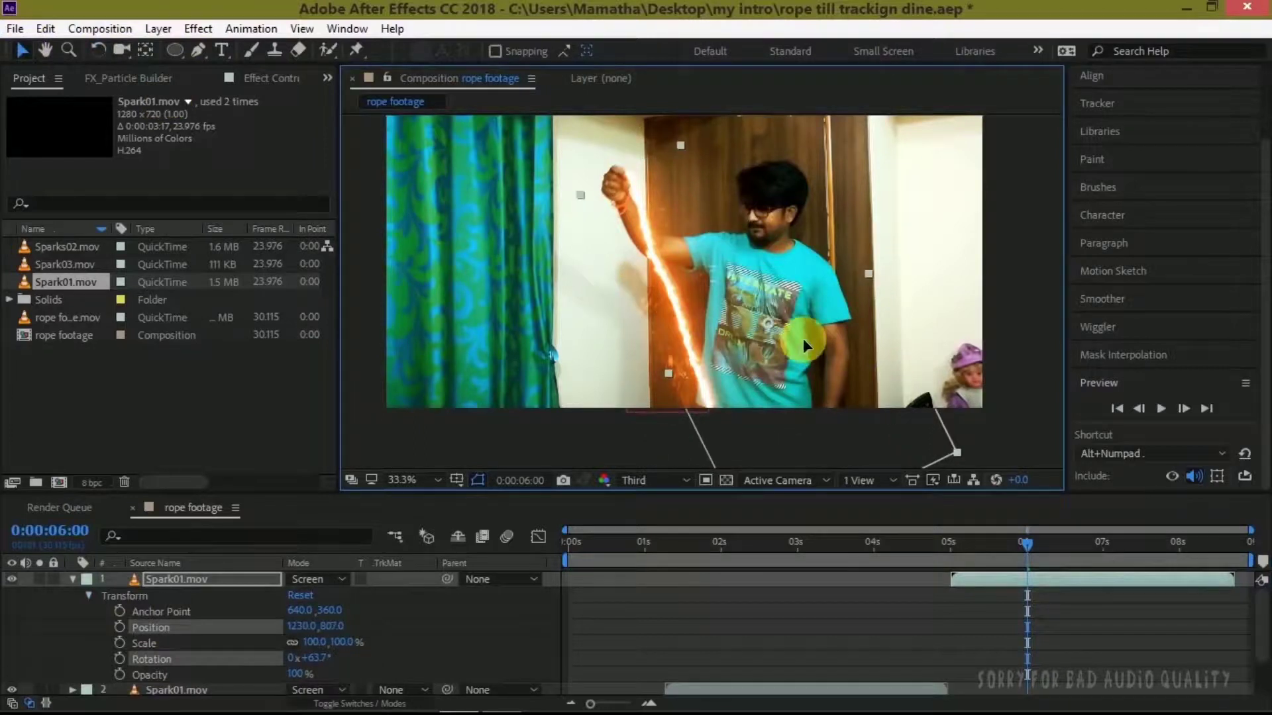
left_click_drag(299, 631, 271, 627)
Step: Keyframe the second spark onto the rope through 0:00:07:16, then duplicate it and start the copy later
mouse_move(1032, 535)
left_mouse_down()
mouse_move(1131, 554)
mouse_move(1104, 559)
left_mouse_up()
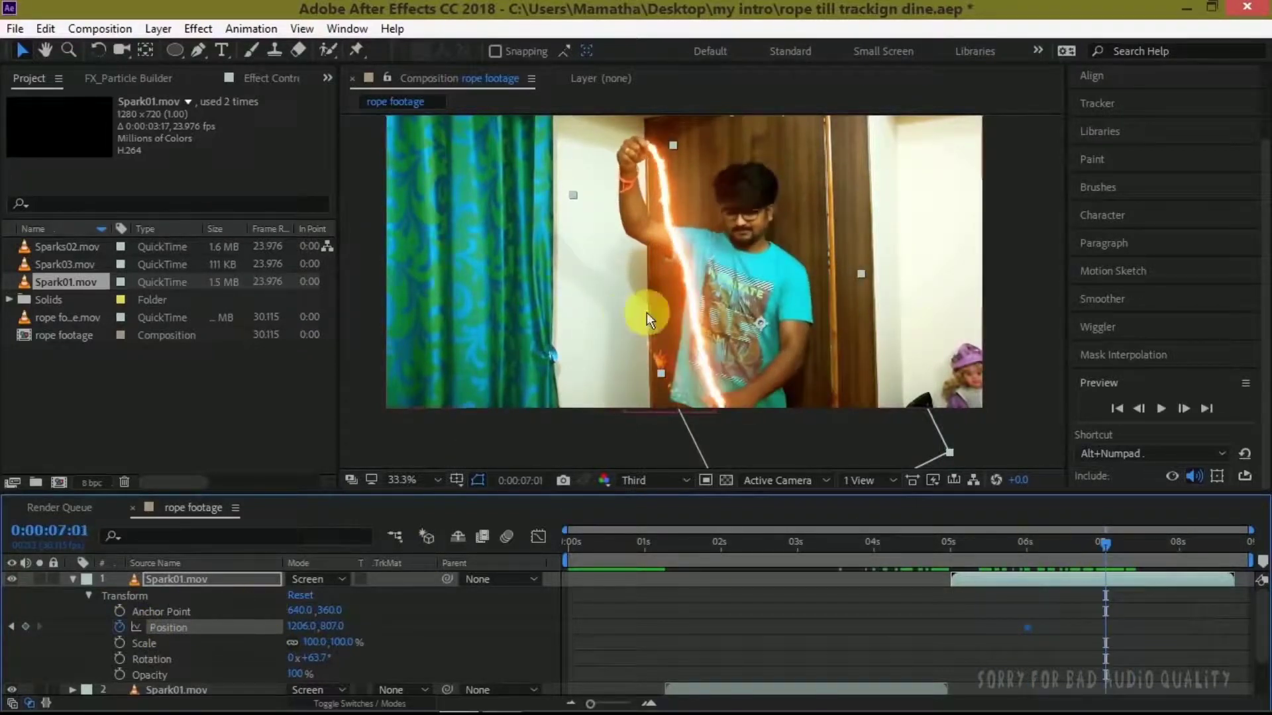
left_click_drag(646, 312, 714, 284)
left_click_drag(1108, 547, 1205, 557)
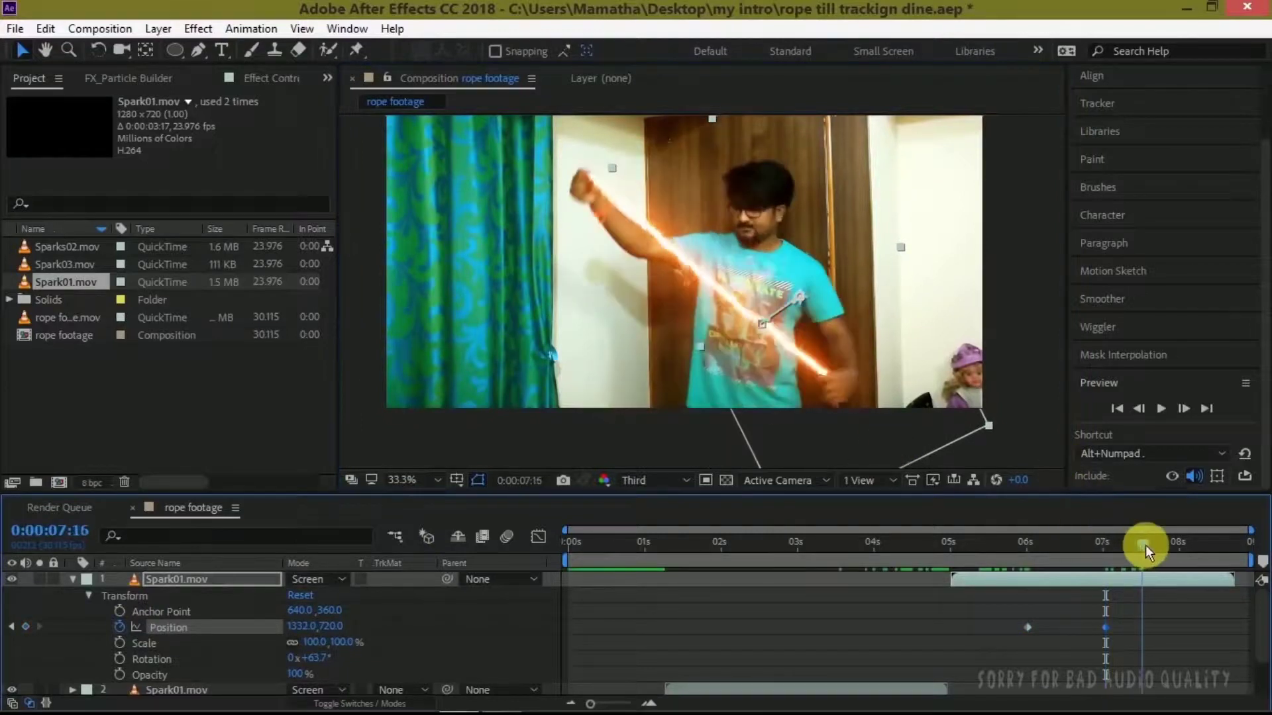
key("ctrl+d")
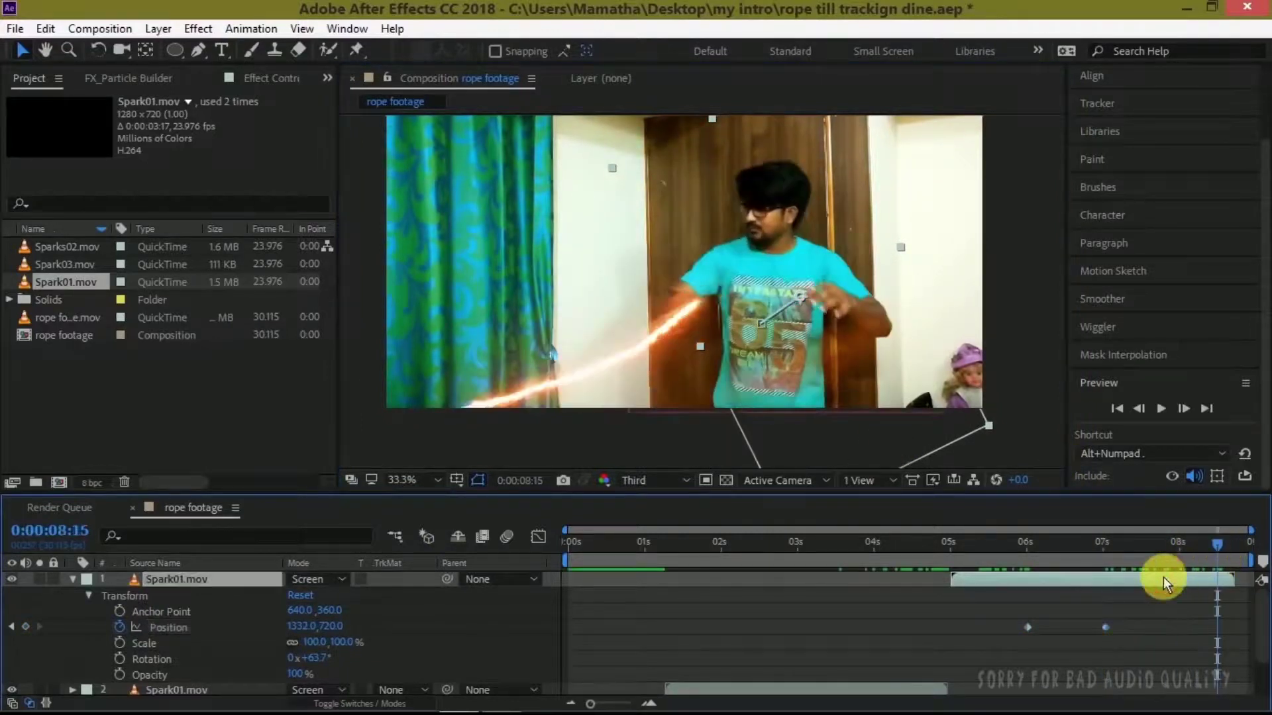
left_click_drag(1079, 579, 1171, 571)
Step: Move the third spark copy left onto the rope near 0:00:08:15 and preview all six layers
left_click(654, 356)
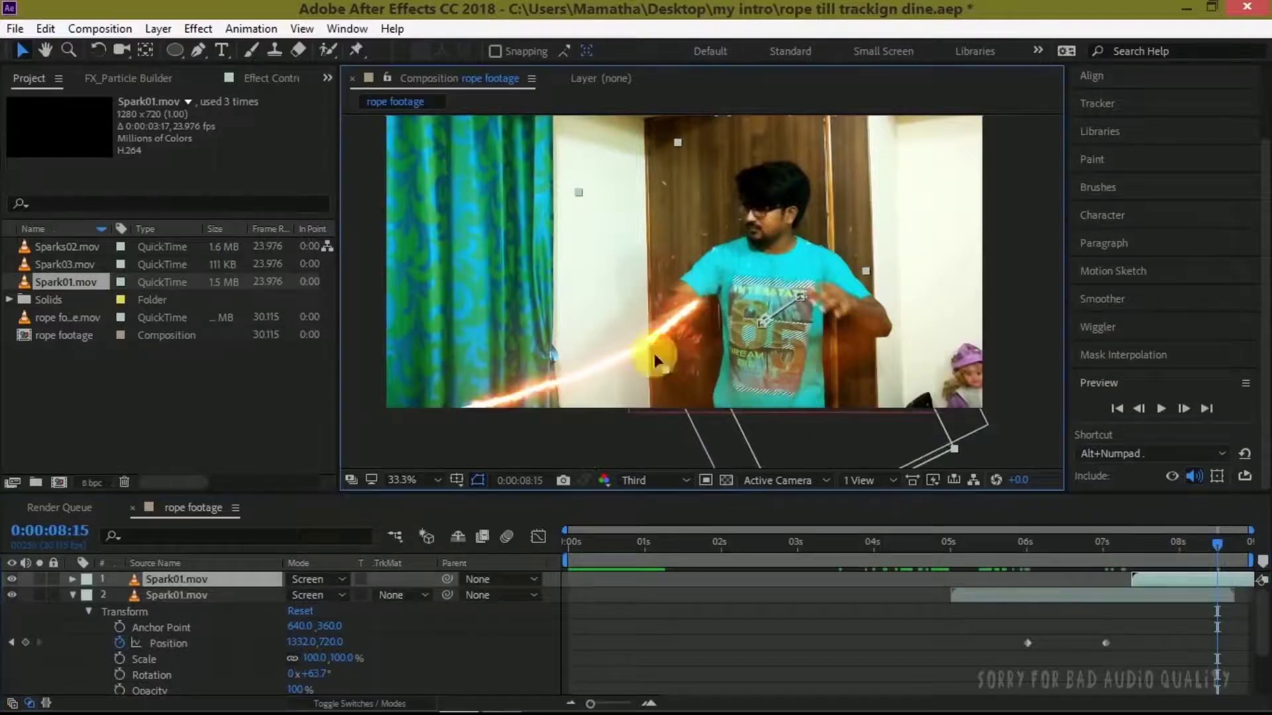
left_click(71, 594)
left_click(70, 581)
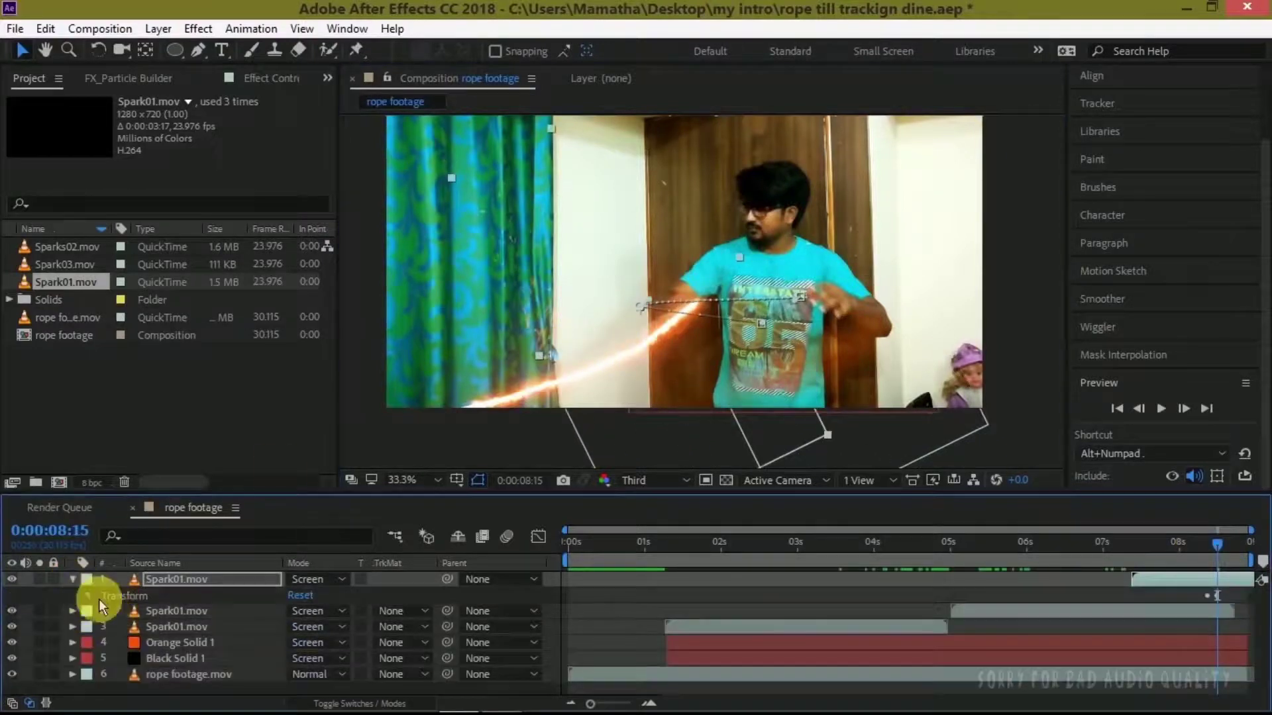
left_click_drag(606, 369, 528, 364)
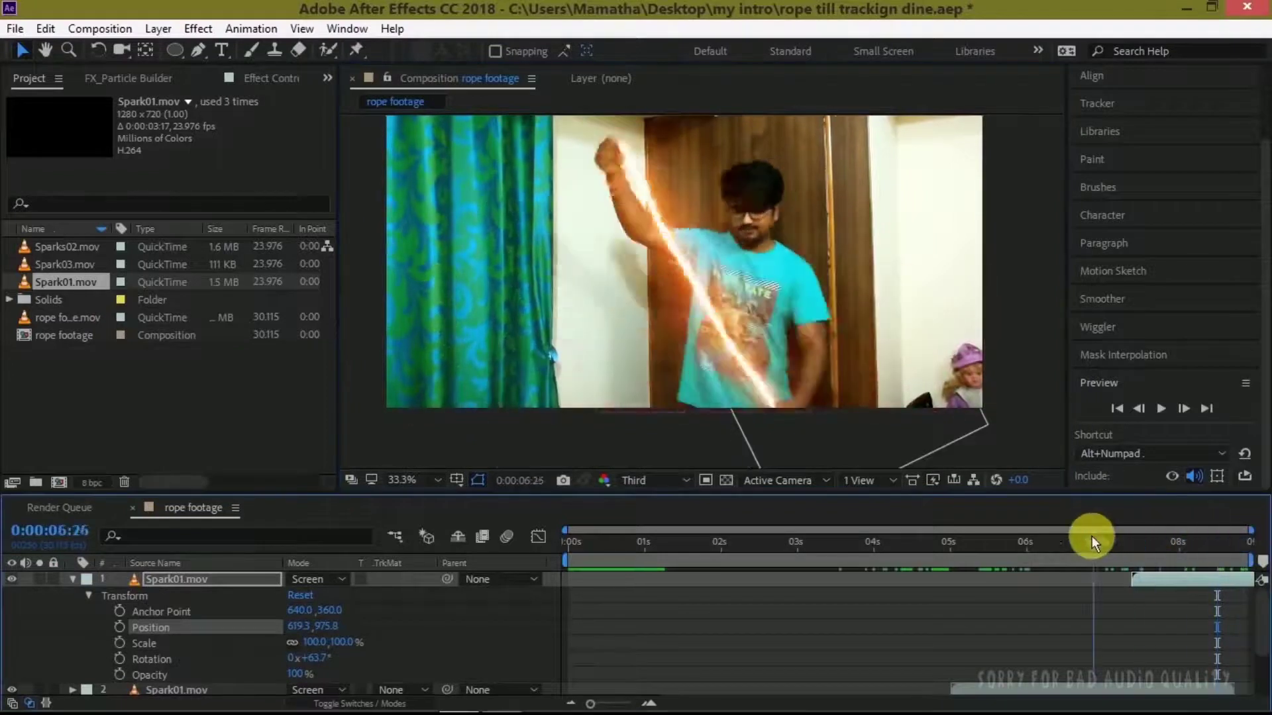
left_click_drag(1222, 548, 1009, 543)
left_click(73, 580)
key("space")
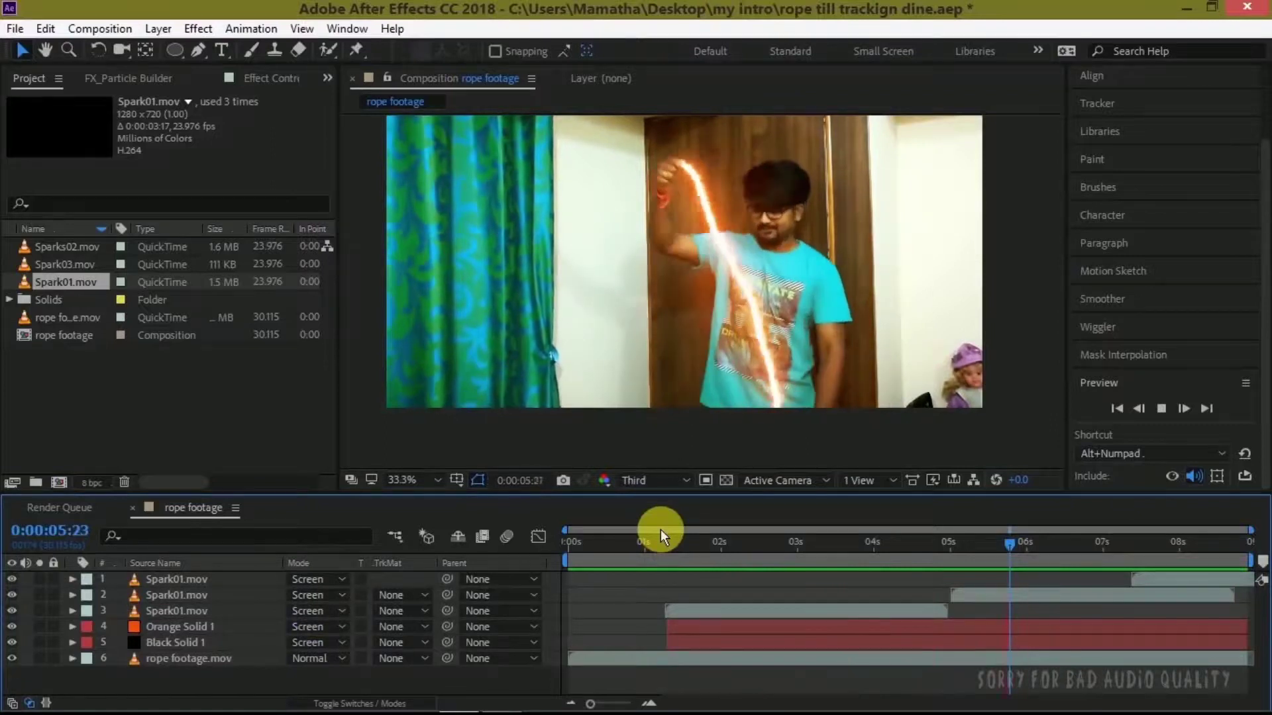
Step: Add a 1920x1080 black (000000) solid named Black Solid 2 above the top Spark01 layer
left_click(1002, 542)
left_click(181, 580)
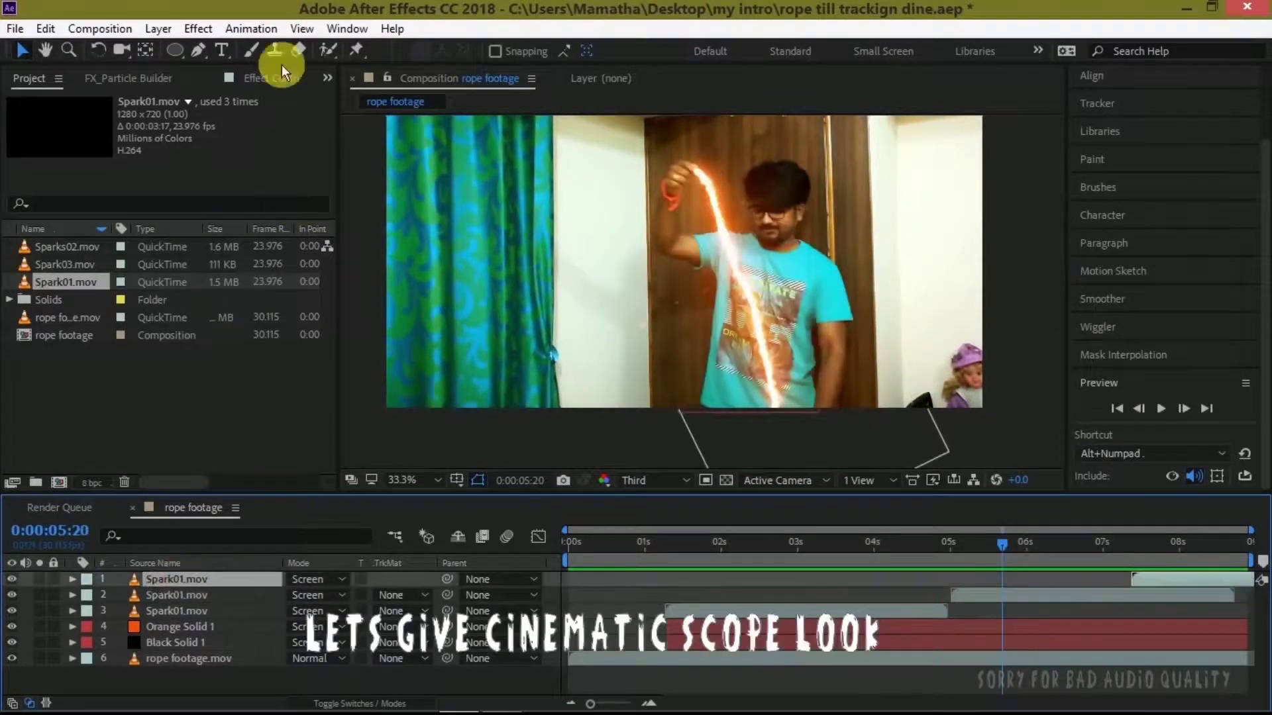
left_click(157, 28)
mouse_move(146, 47)
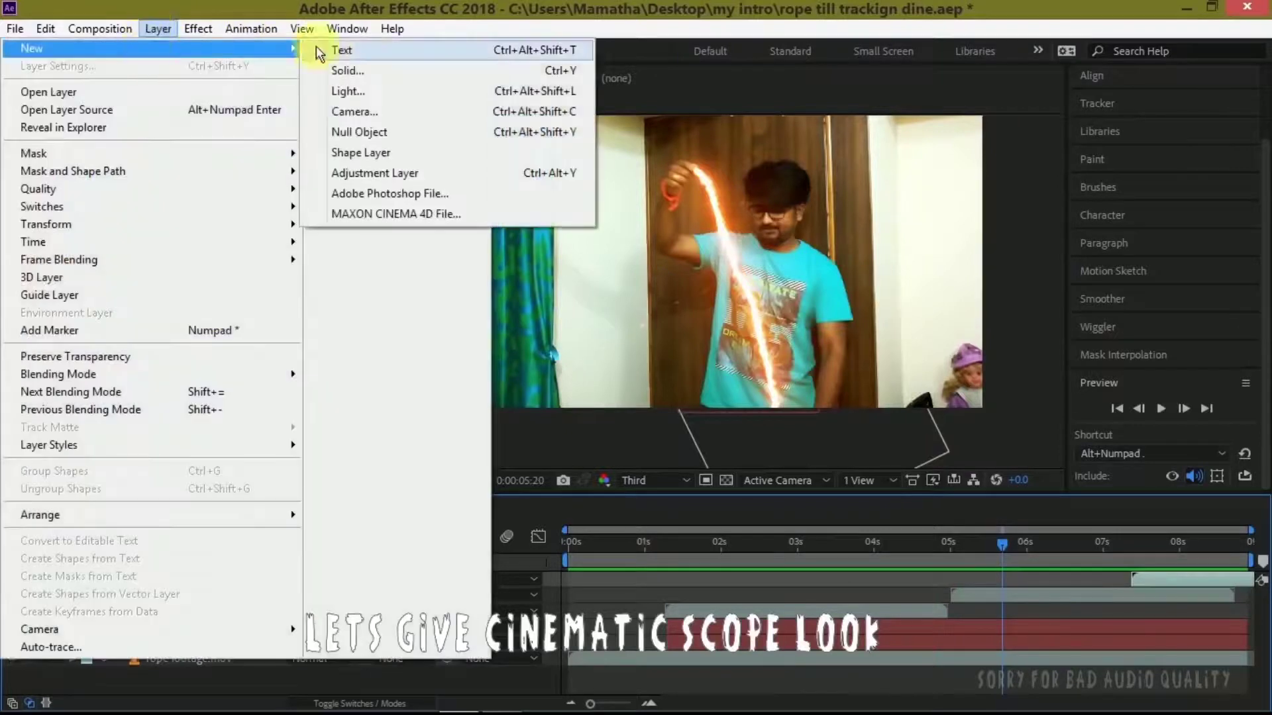
left_click(367, 71)
left_click(624, 477)
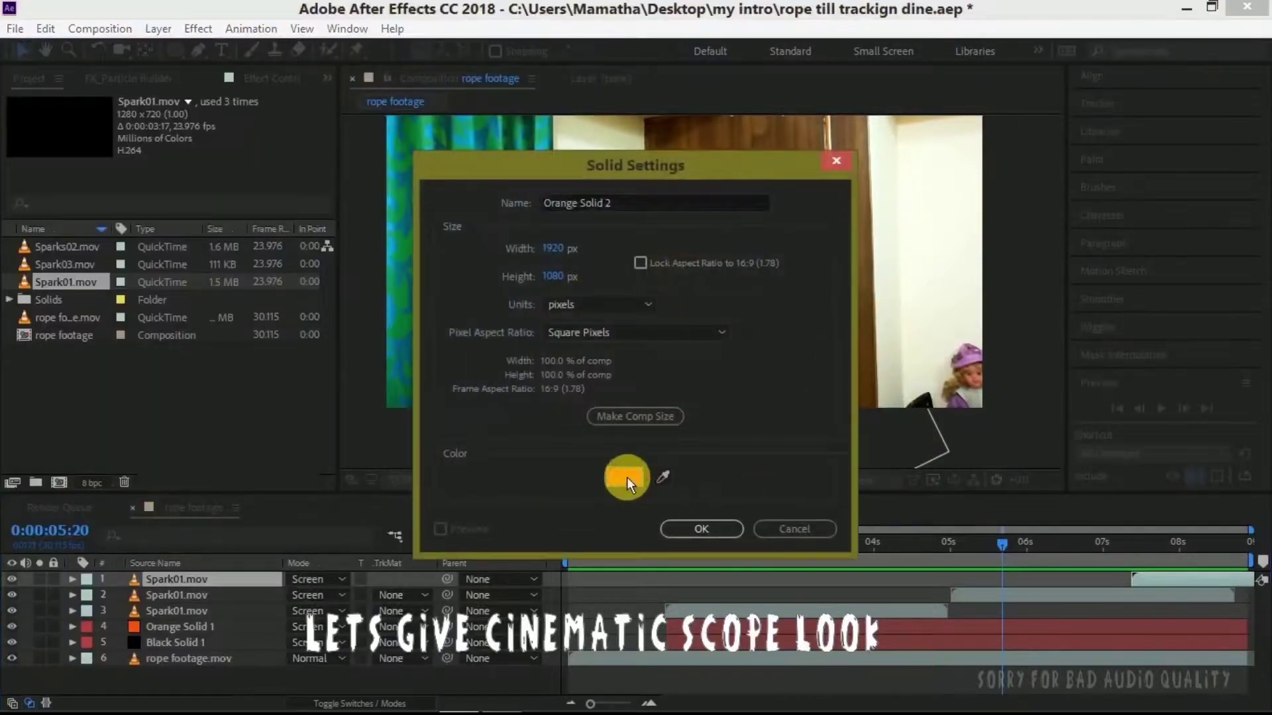
left_click_drag(292, 496, 9, 657)
left_click(486, 373)
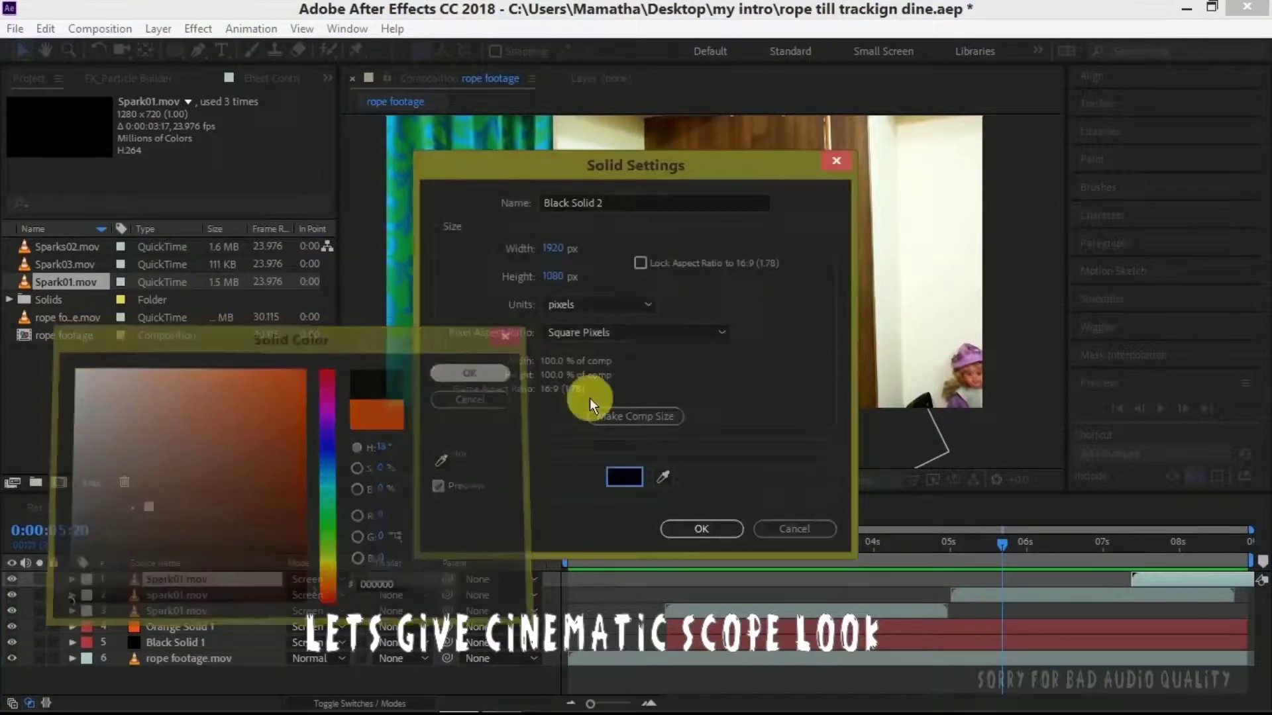
left_click(690, 530)
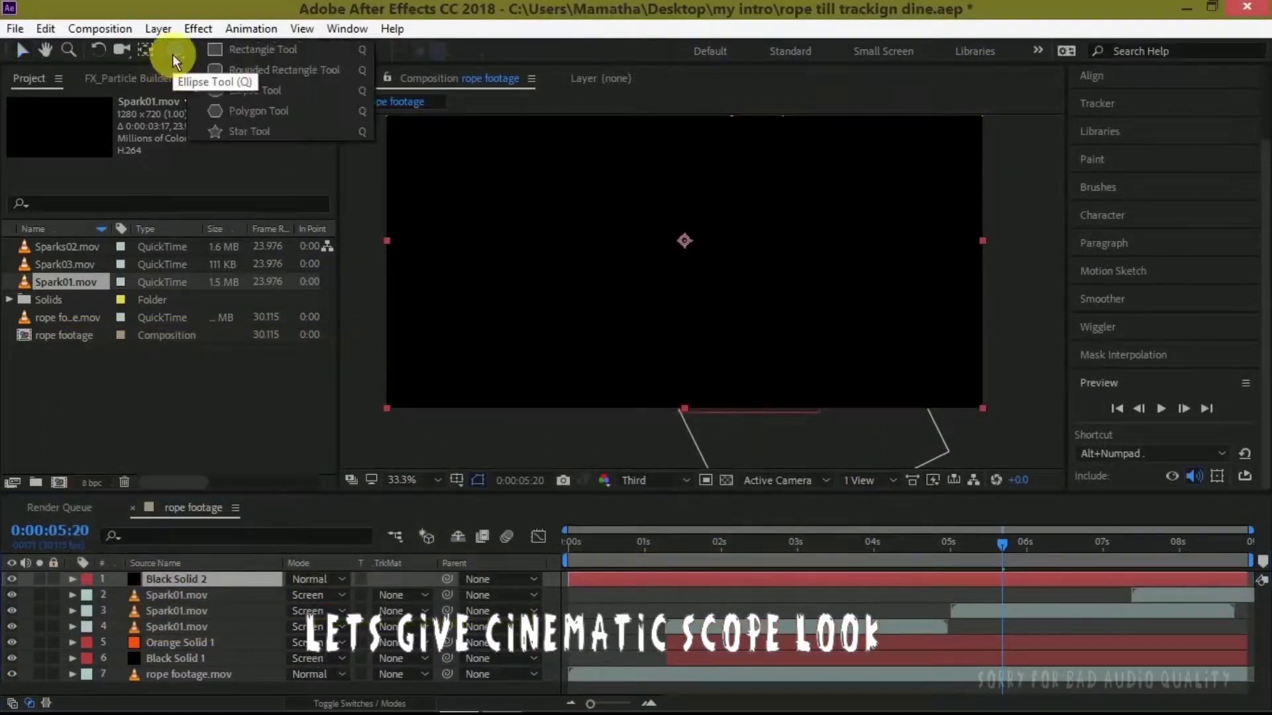
left_click_drag(174, 61, 245, 51)
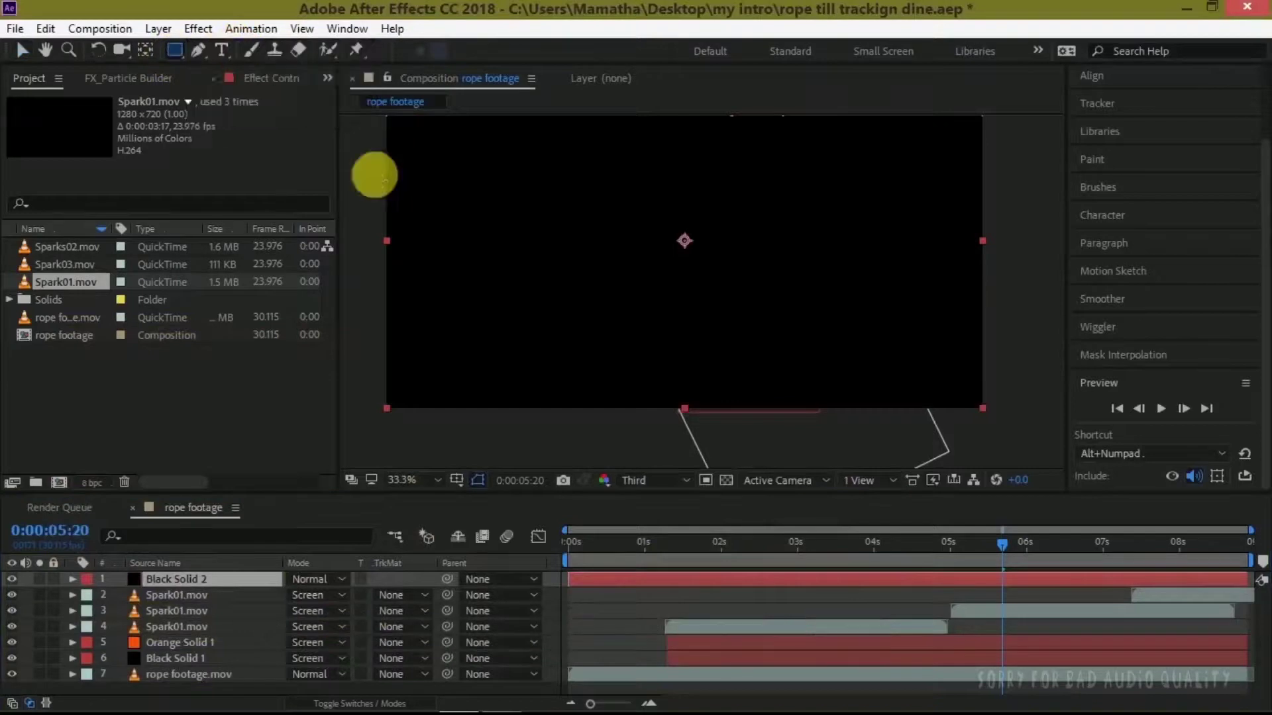
Step: Turn on the Title/Action Safe guides to frame the composition
left_click(457, 481)
left_click(490, 500)
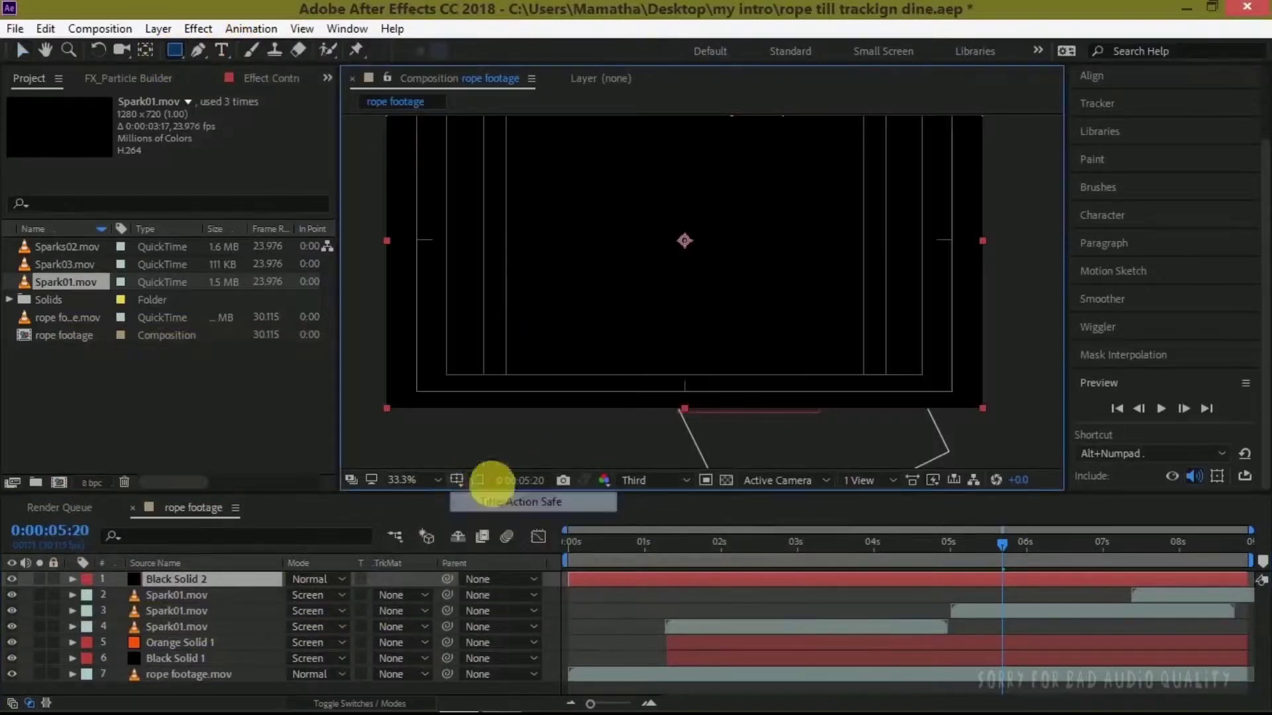
left_click_drag(764, 239, 766, 285)
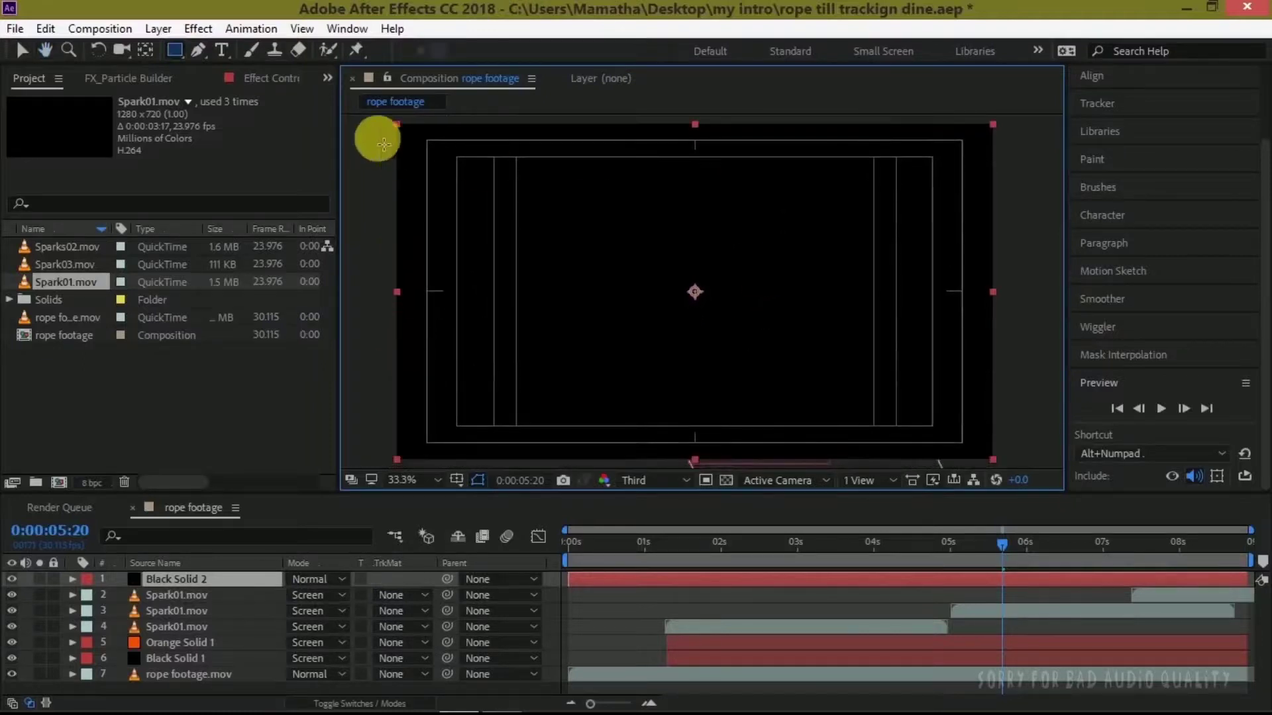
Step: Draw a wide rectangle mask on Black Solid 2, invert it, and preview the letterboxed result
left_click_drag(379, 140, 1005, 454)
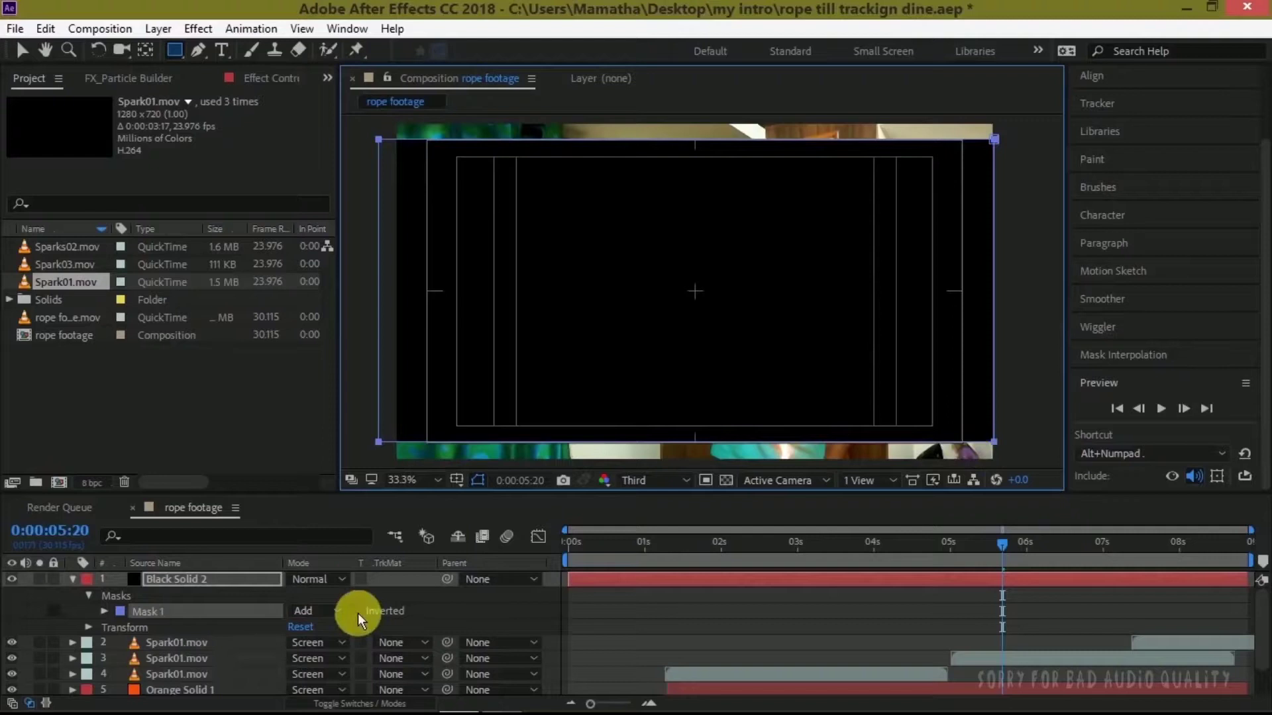
left_click(98, 612)
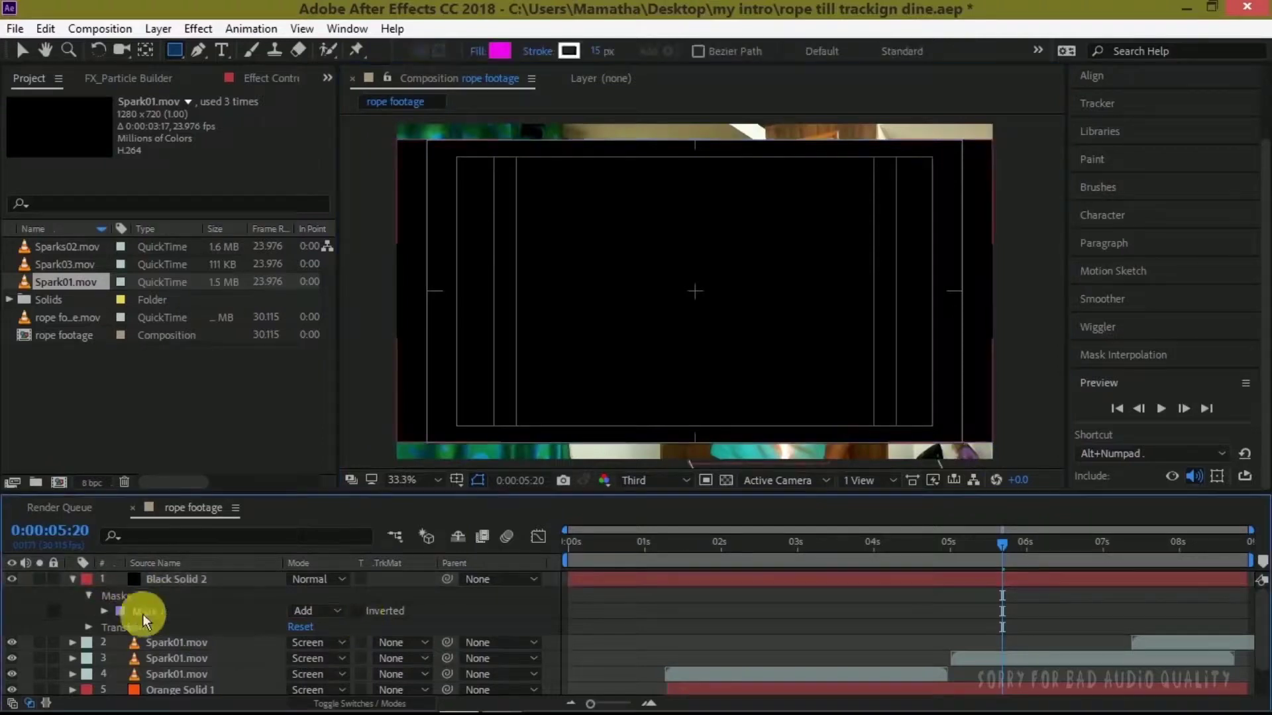
left_click(359, 611)
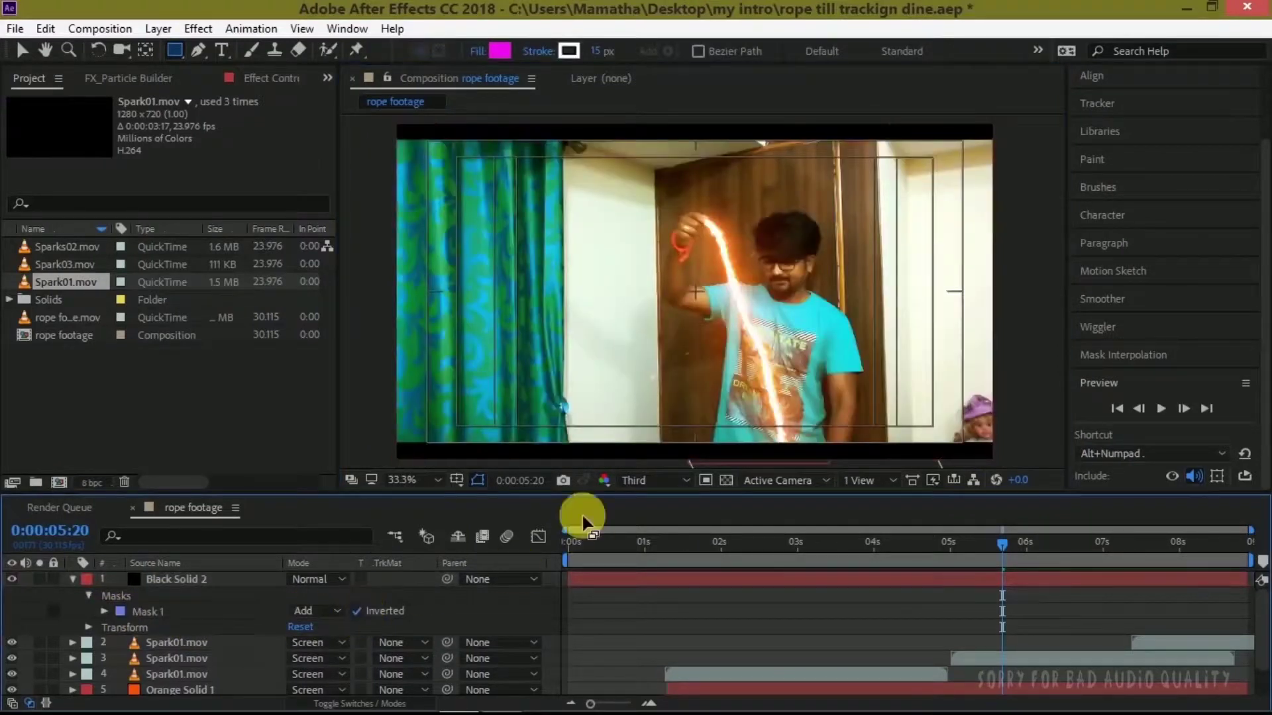
key("space")
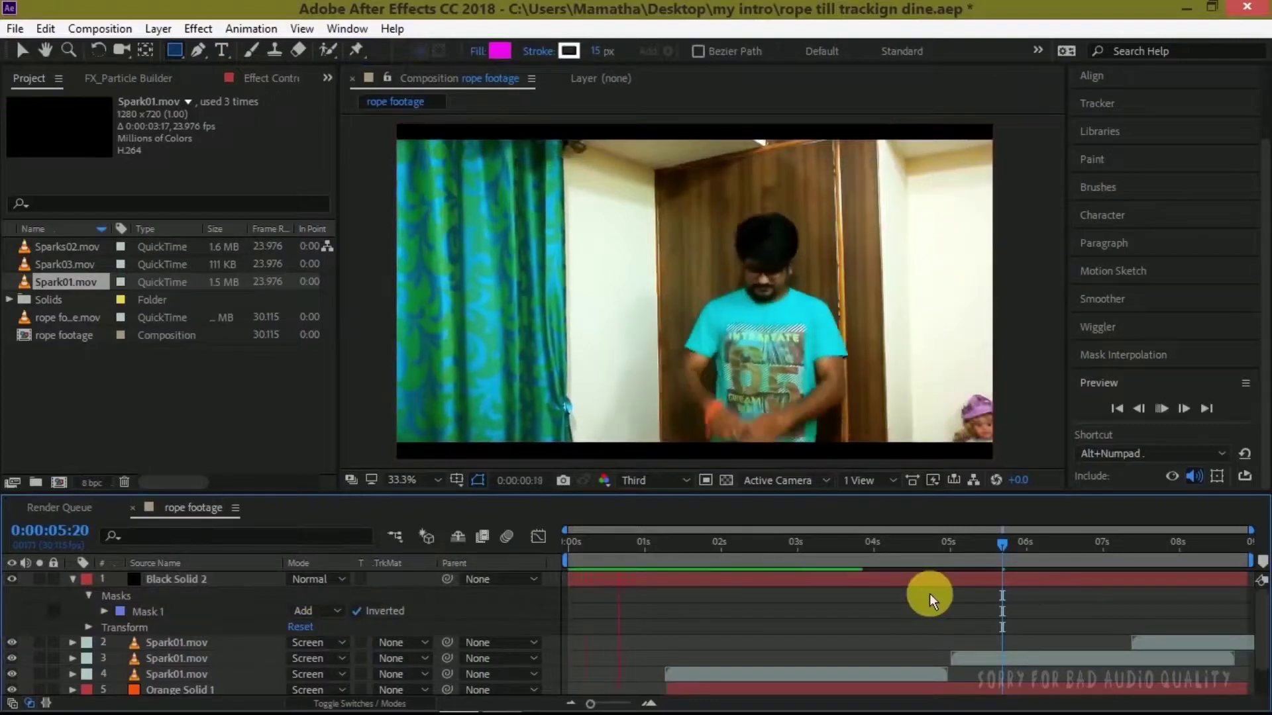